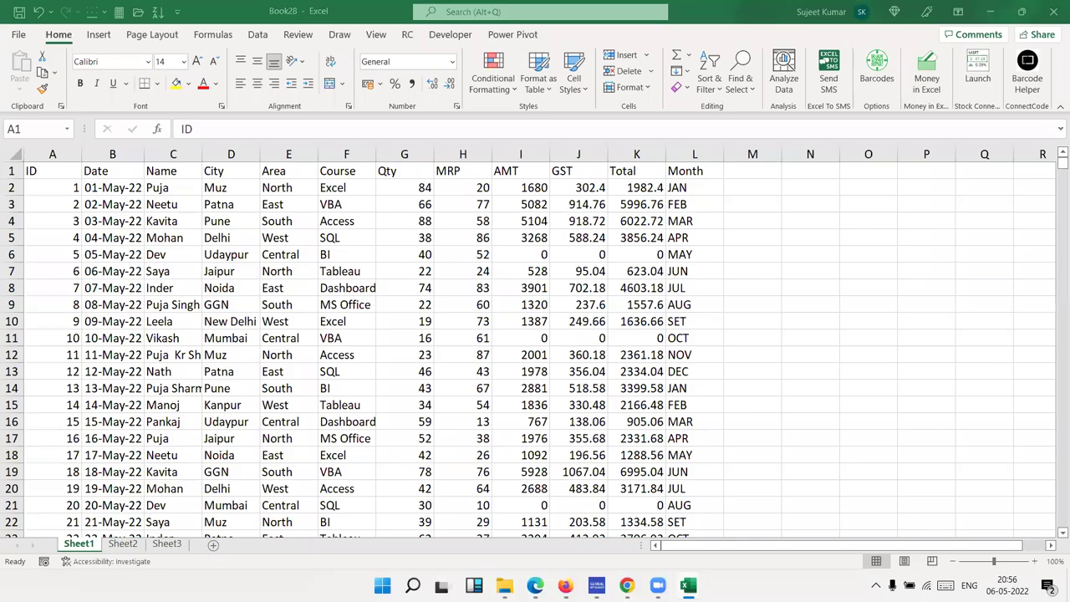
# Step: Insert a pivot table on a new sheet with City in Rows and Sum of Qty in Values
pyautogui.click(99, 34)
pyautogui.click(31, 63)
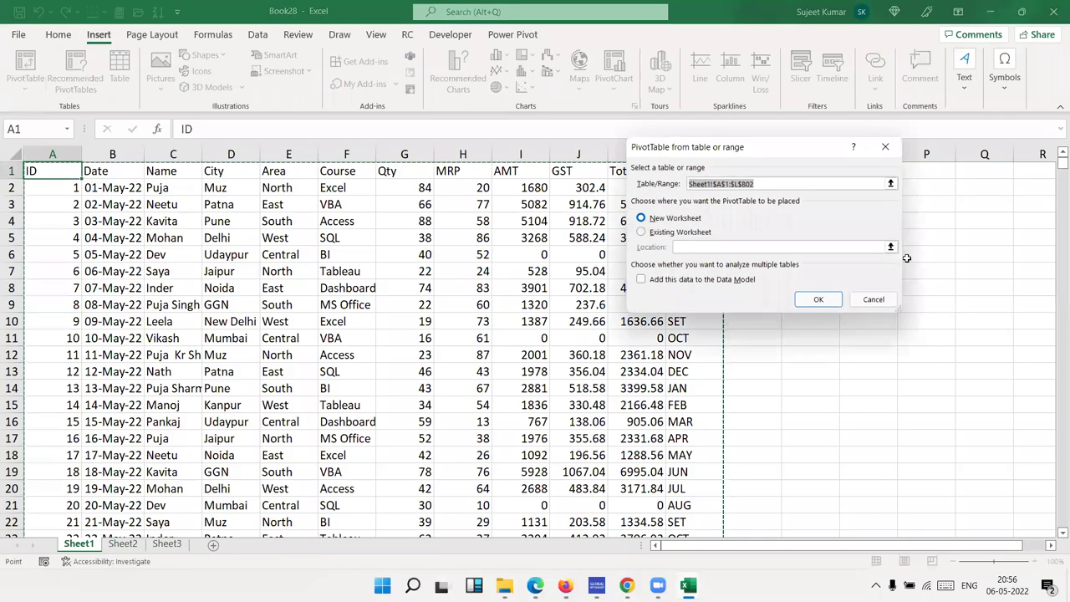
pyautogui.click(819, 296)
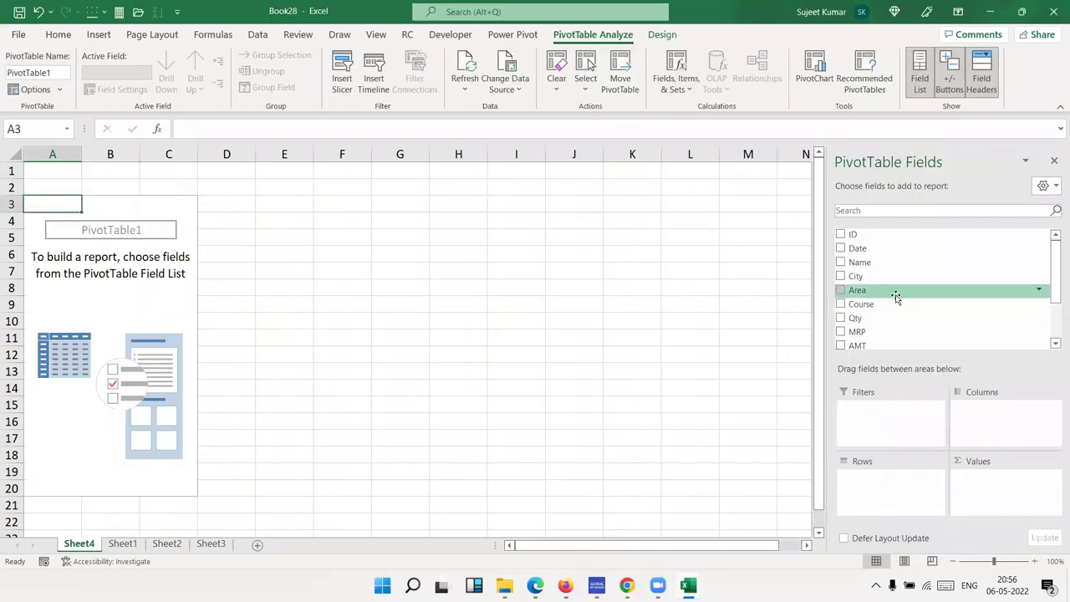
pyautogui.moveTo(861, 276); pyautogui.dragTo(890, 479)
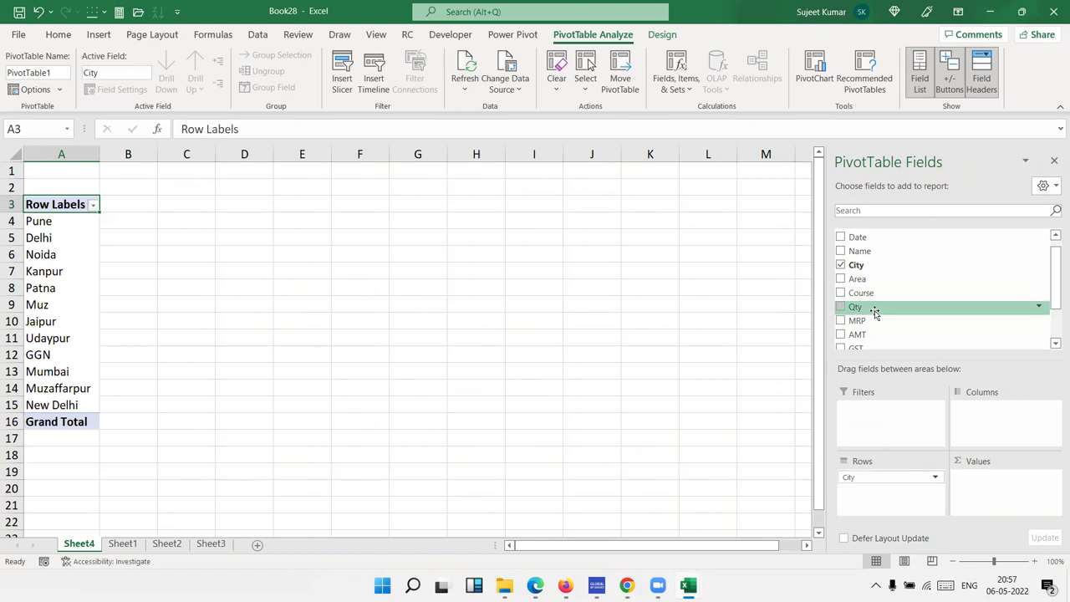
pyautogui.moveTo(873, 308); pyautogui.dragTo(985, 474)
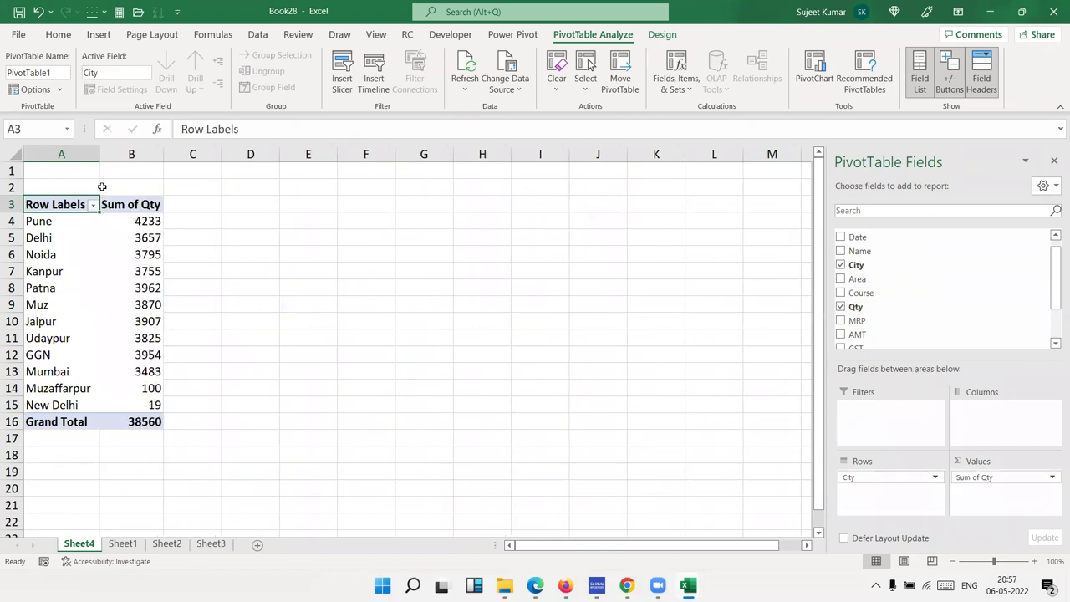
# Step: Rename the pivot headers to City and Total, adding a trailing space to avoid the duplicate name
pyautogui.write('Cit')
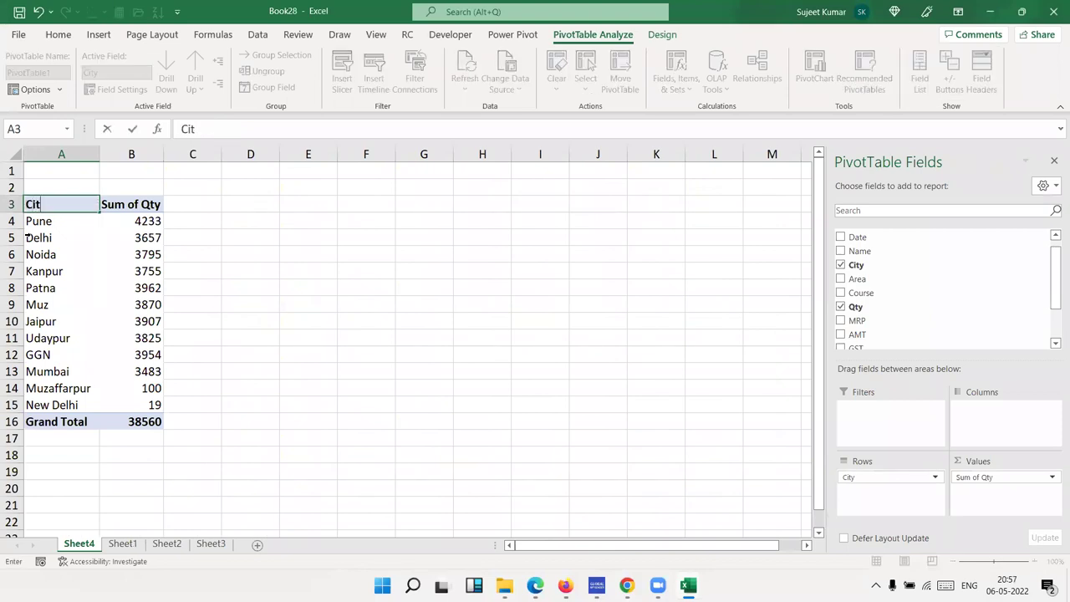
pyautogui.click(127, 287)
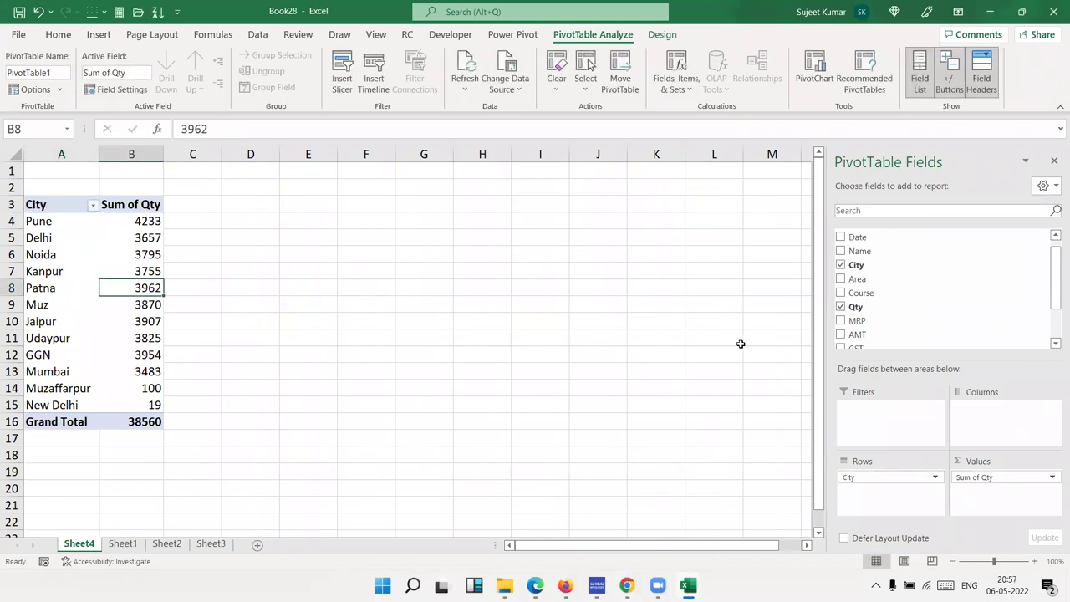
pyautogui.click(133, 204)
pyautogui.write('Total')
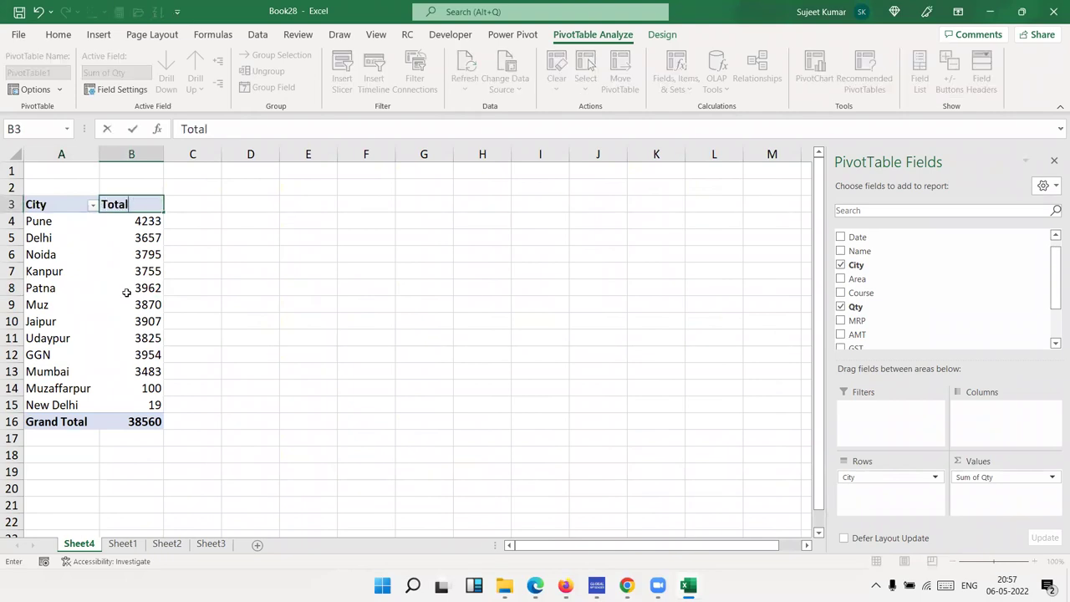
pyautogui.press('Return')
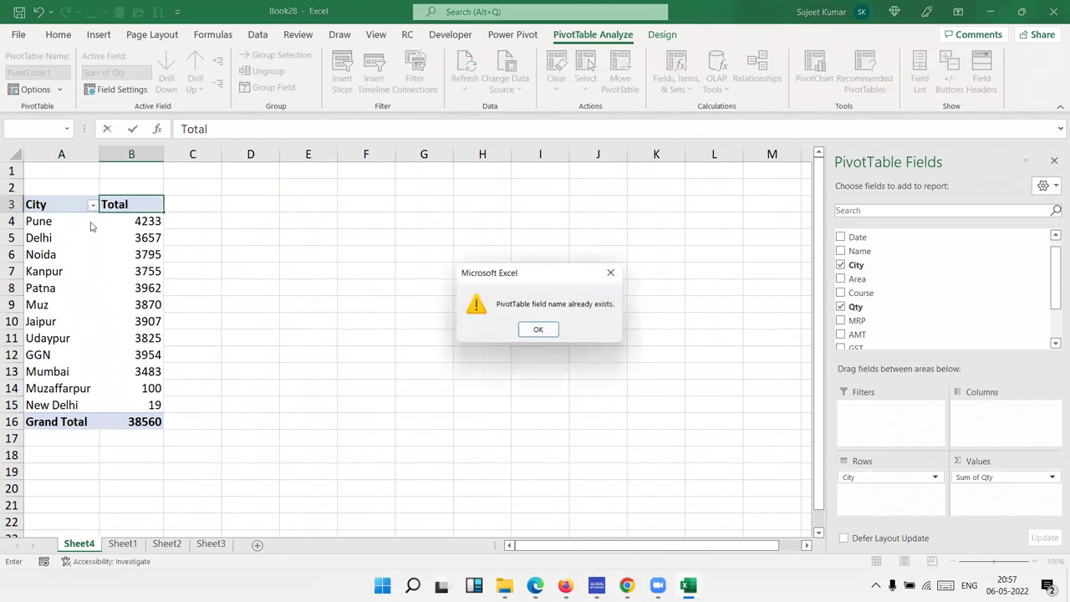
pyautogui.press('Return')
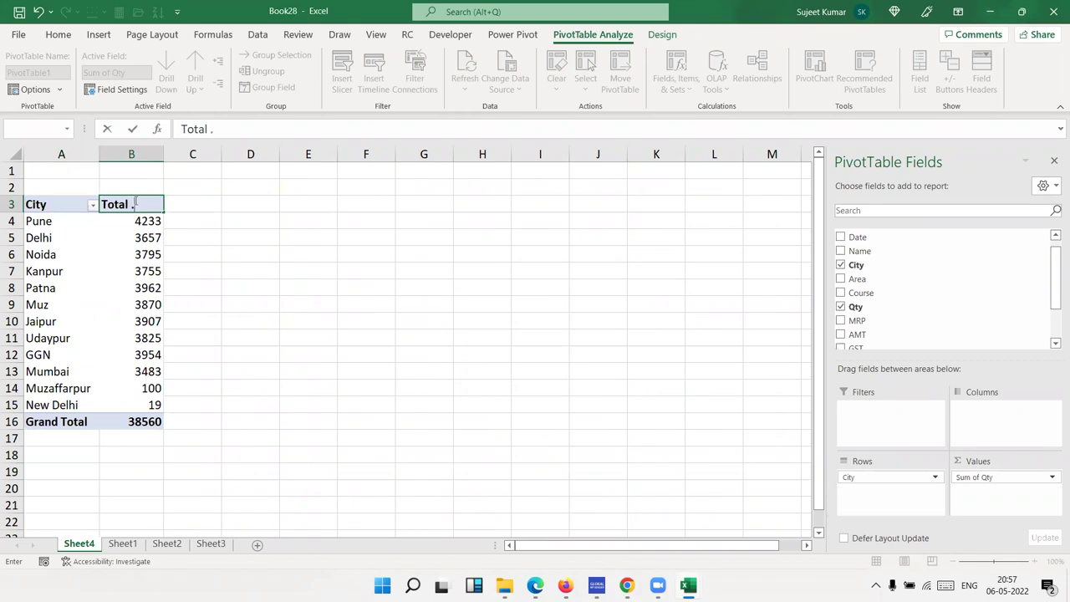
pyautogui.press('Return')
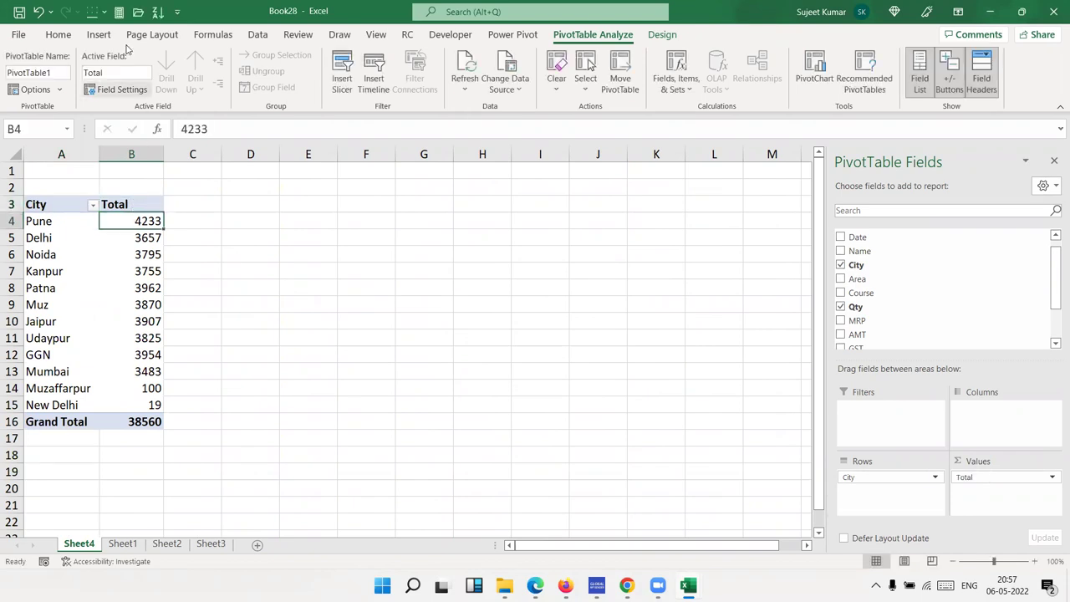
# Step: Apply All Borders to the pivot range A3:B16
pyautogui.click(97, 36)
pyautogui.moveTo(40, 204); pyautogui.dragTo(142, 421)
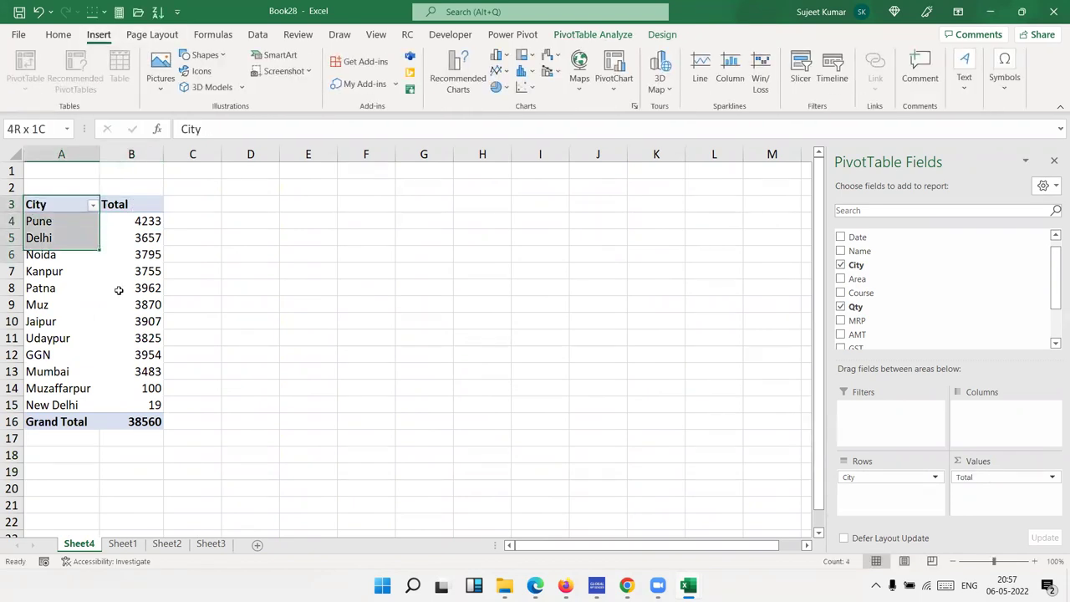
pyautogui.click(63, 34)
pyautogui.click(156, 84)
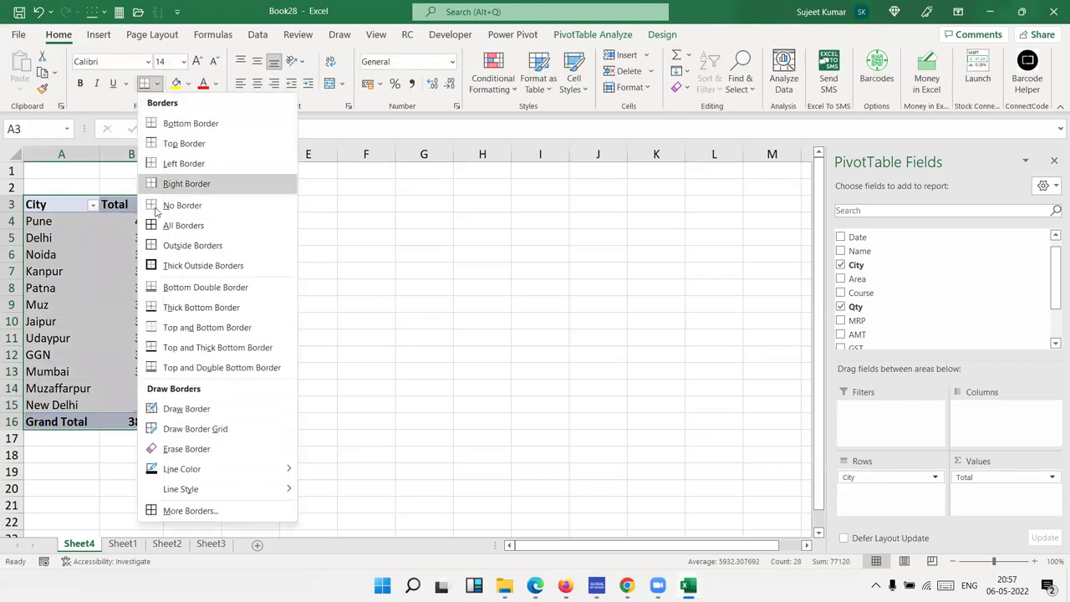
pyautogui.click(154, 225)
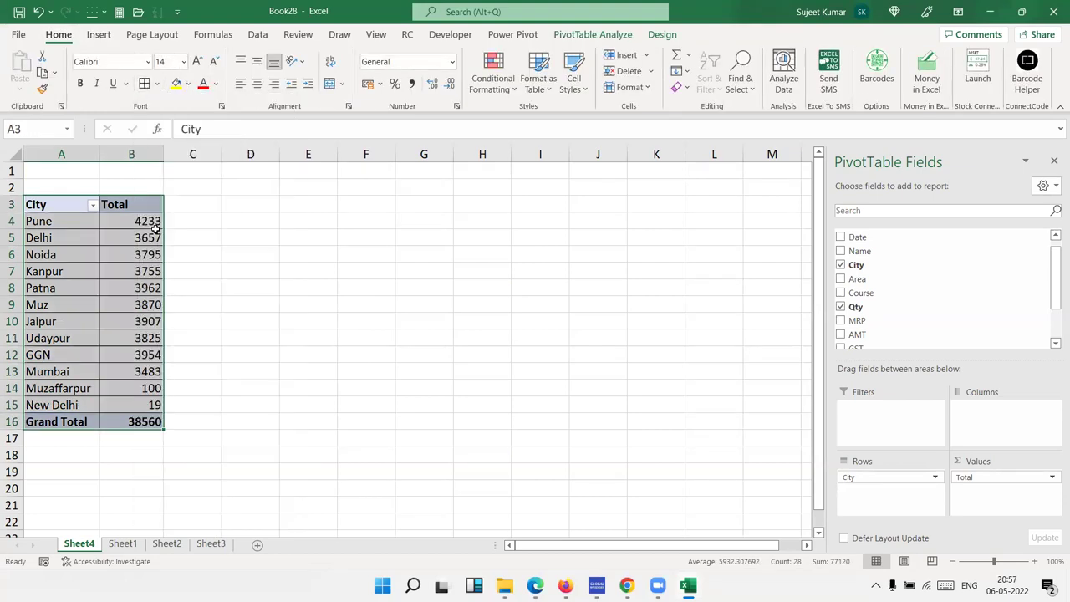
pyautogui.click(109, 38)
# Step: Insert a clustered column pivot chart, move it beside the table and enlarge it
pyautogui.click(504, 60)
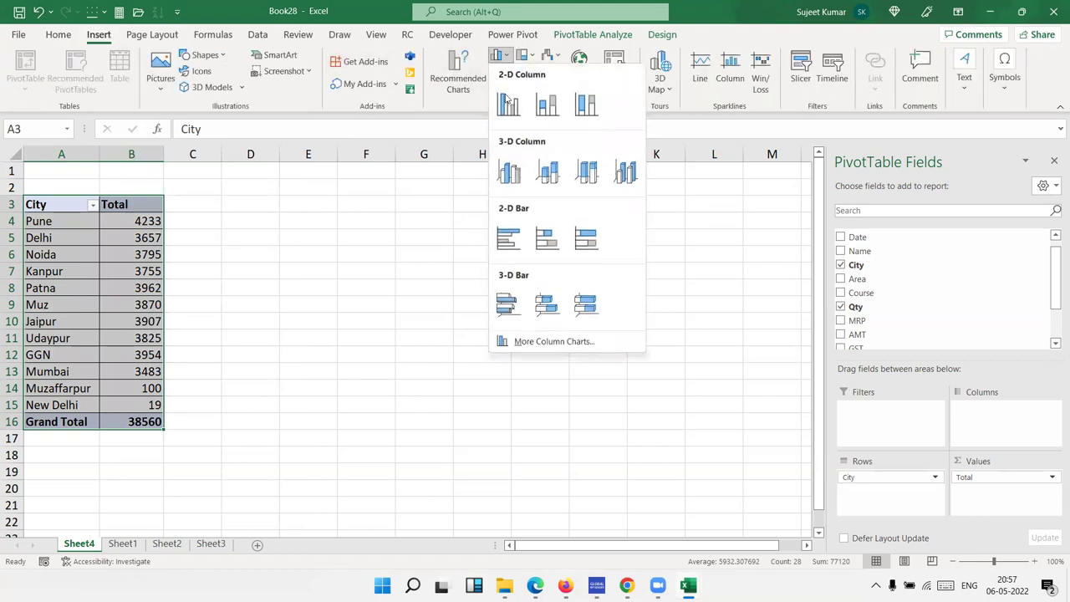
pyautogui.click(508, 103)
pyautogui.moveTo(334, 254); pyautogui.dragTo(235, 206)
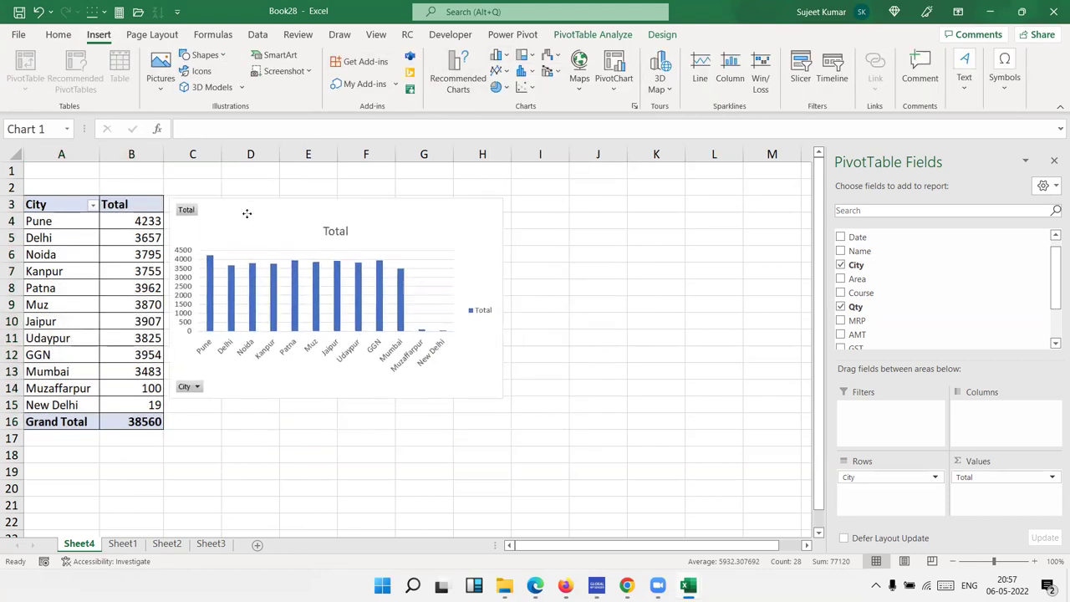
pyautogui.moveTo(503, 398)
pyautogui.mouseDown()
pyautogui.moveTo(533, 418)
pyautogui.moveTo(639, 440)
pyautogui.mouseUp()
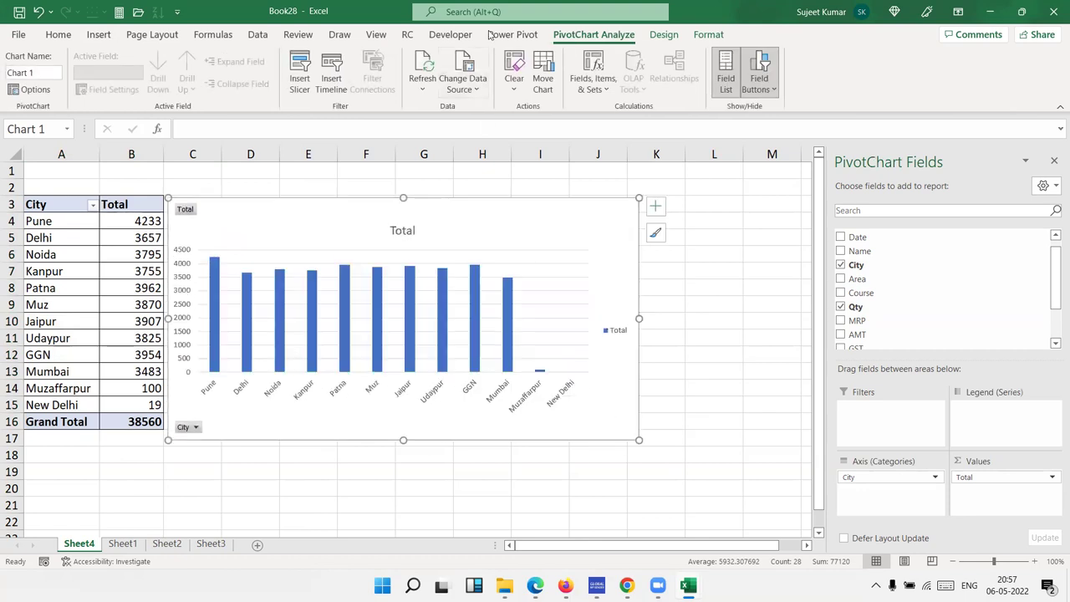
# Step: Apply a dark chart style to the pivot chart
pyautogui.click(664, 34)
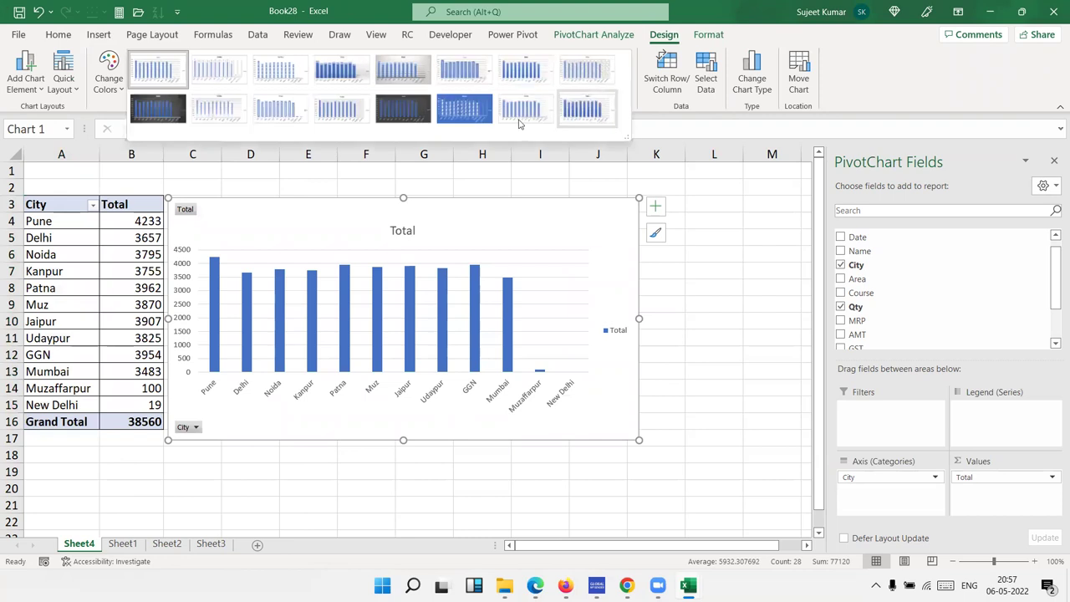
pyautogui.click(404, 70)
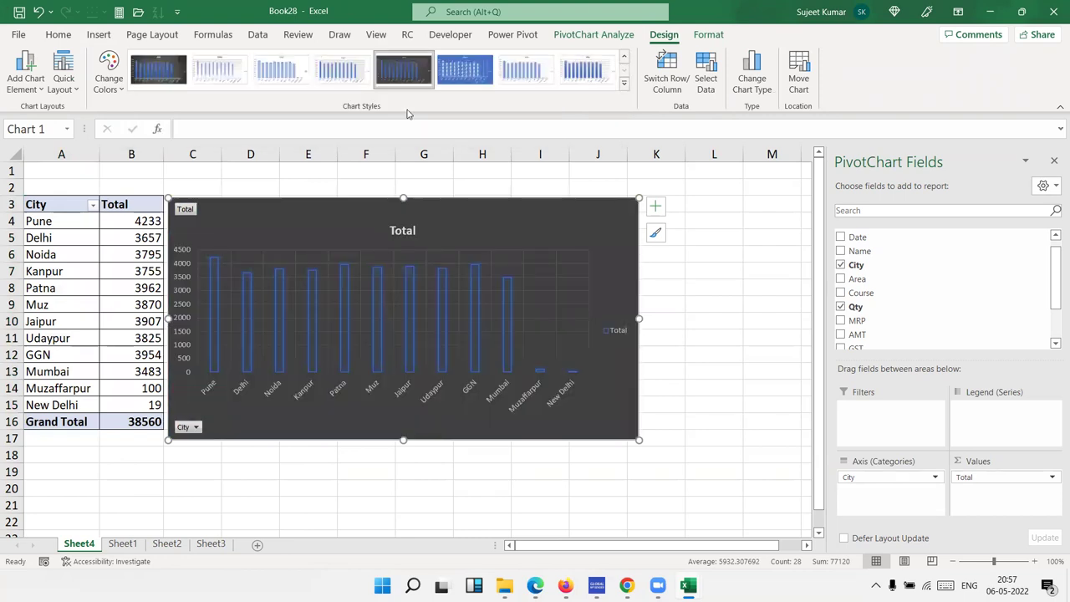
pyautogui.click(742, 294)
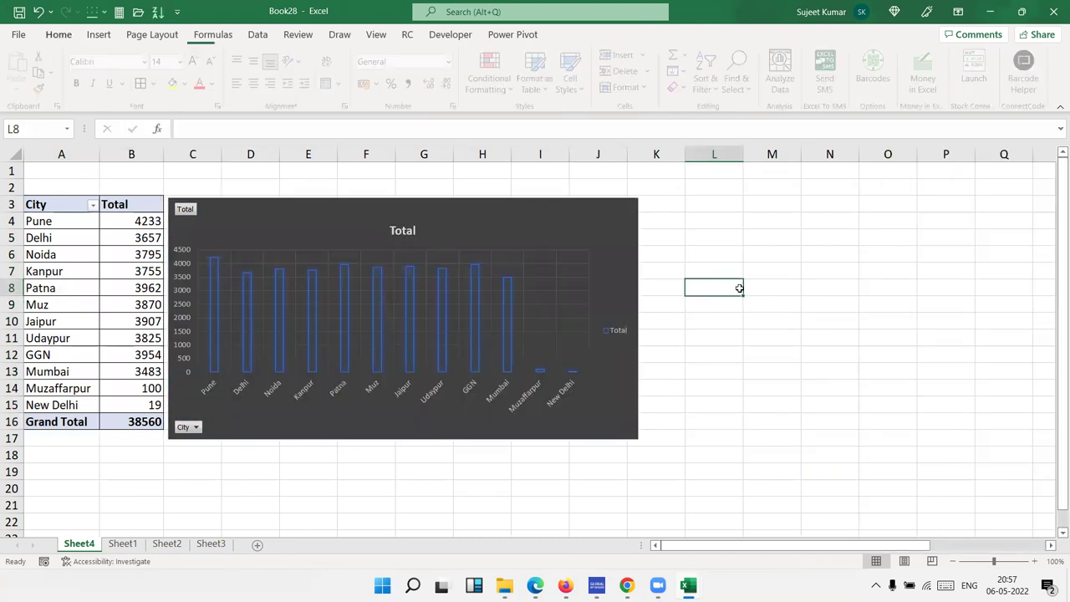
# Step: Add Area as a report filter to the pivot table
pyautogui.click(71, 286)
pyautogui.scroll(1, 1055, 251)
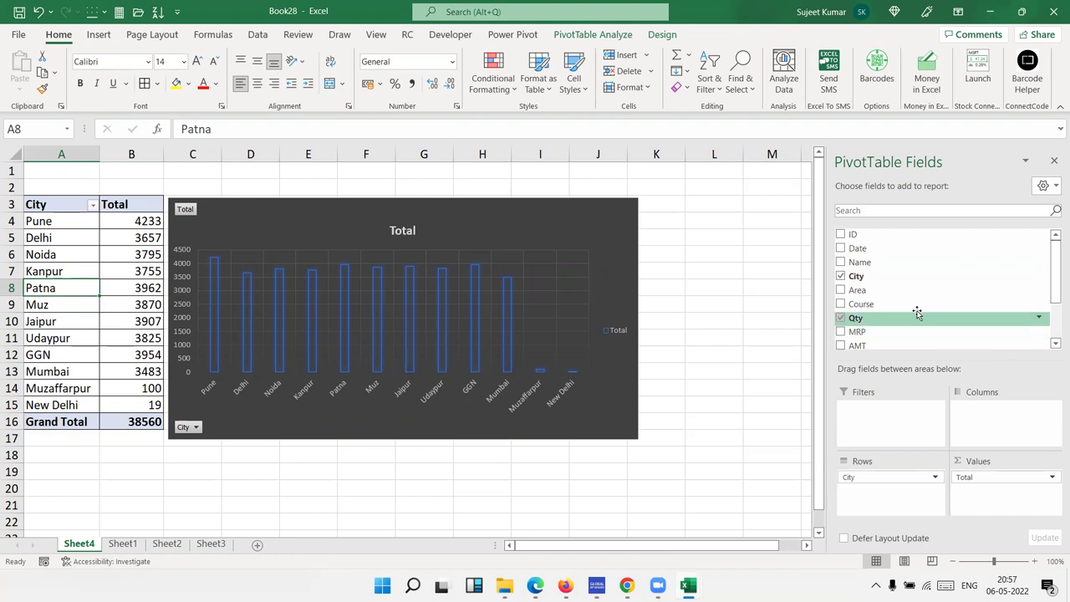
pyautogui.moveTo(901, 291); pyautogui.dragTo(921, 410)
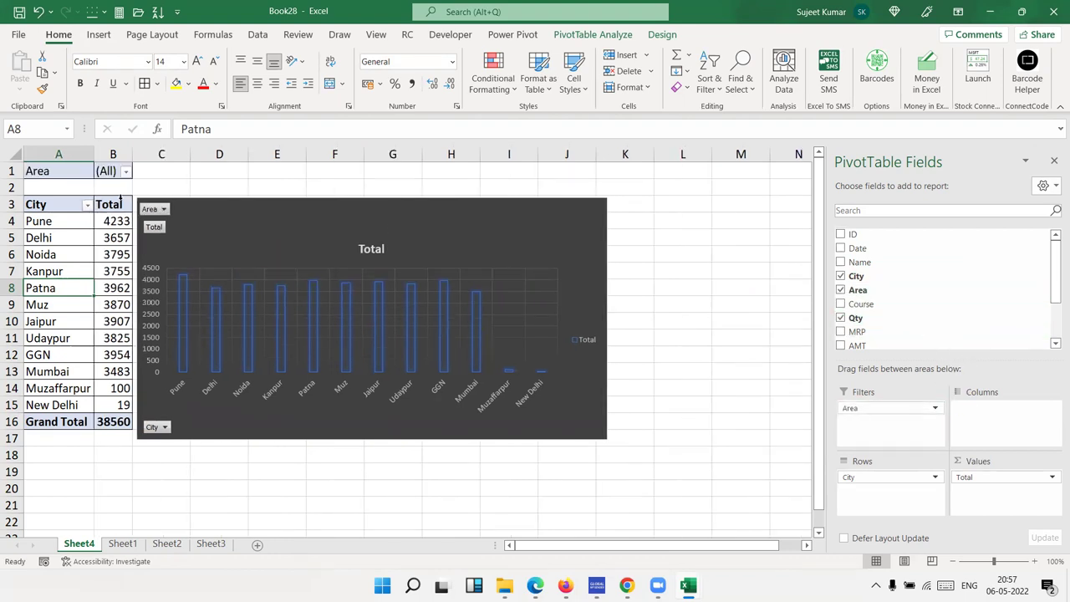
# Step: Filter the pivot by Area to Central, then East, then North
pyautogui.click(127, 172)
pyautogui.click(31, 216)
pyautogui.click(85, 351)
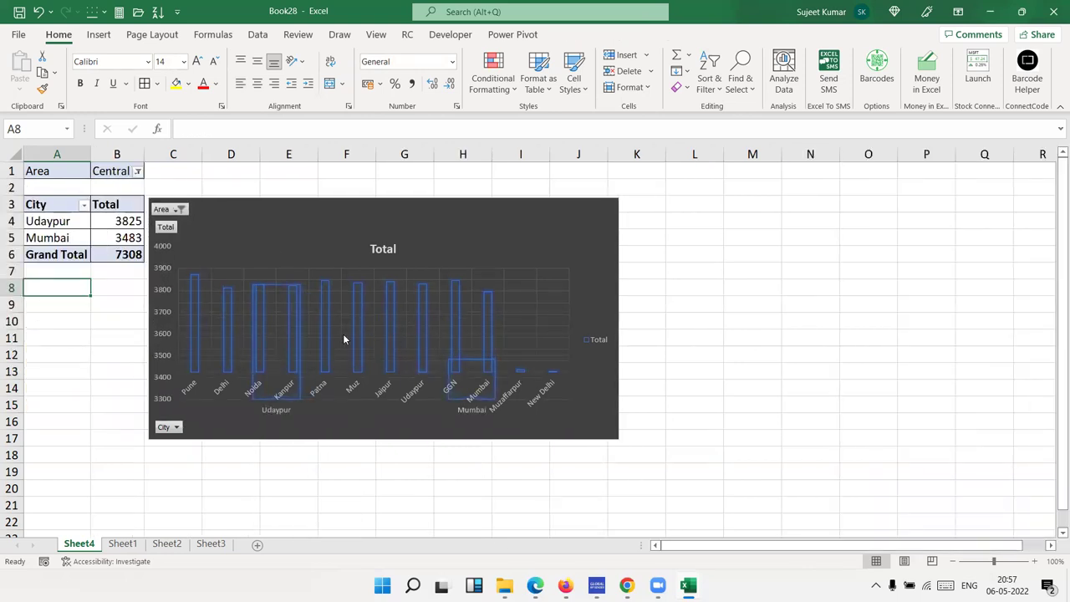
pyautogui.click(137, 172)
pyautogui.click(26, 229)
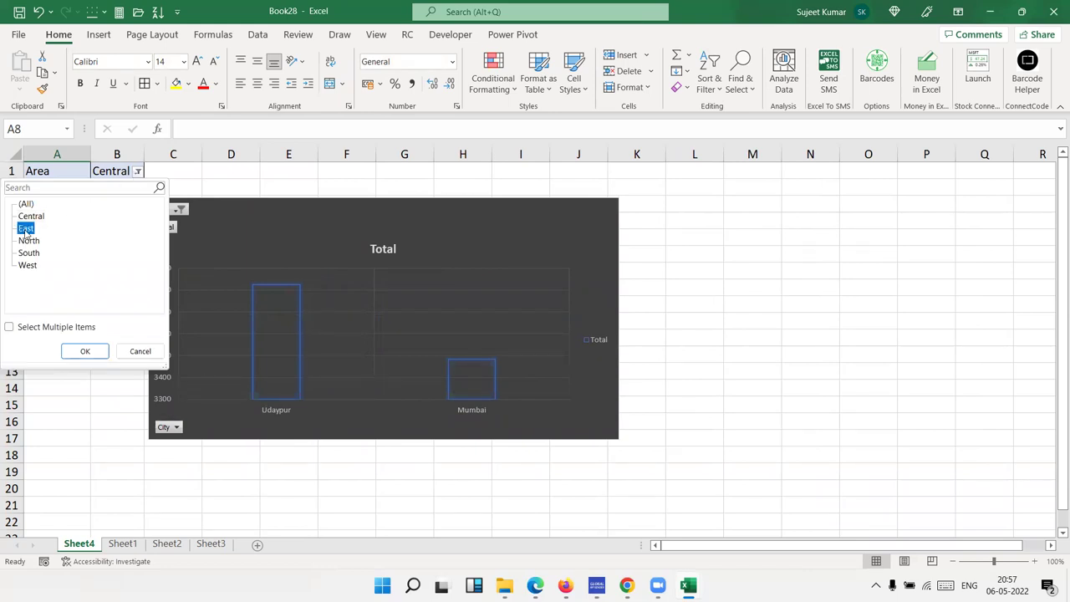
pyautogui.click(85, 350)
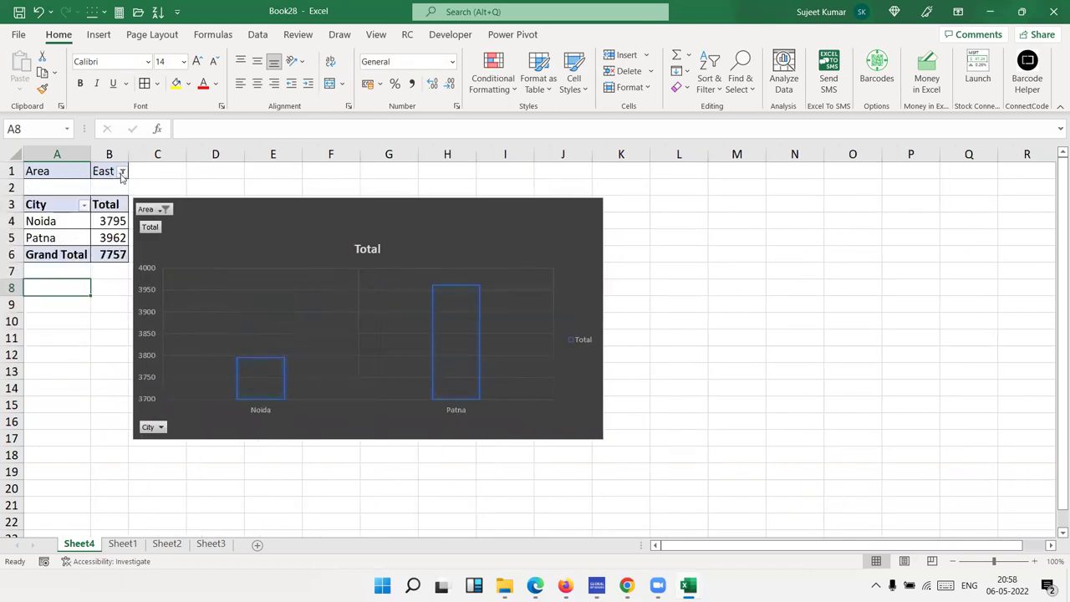
pyautogui.click(120, 171)
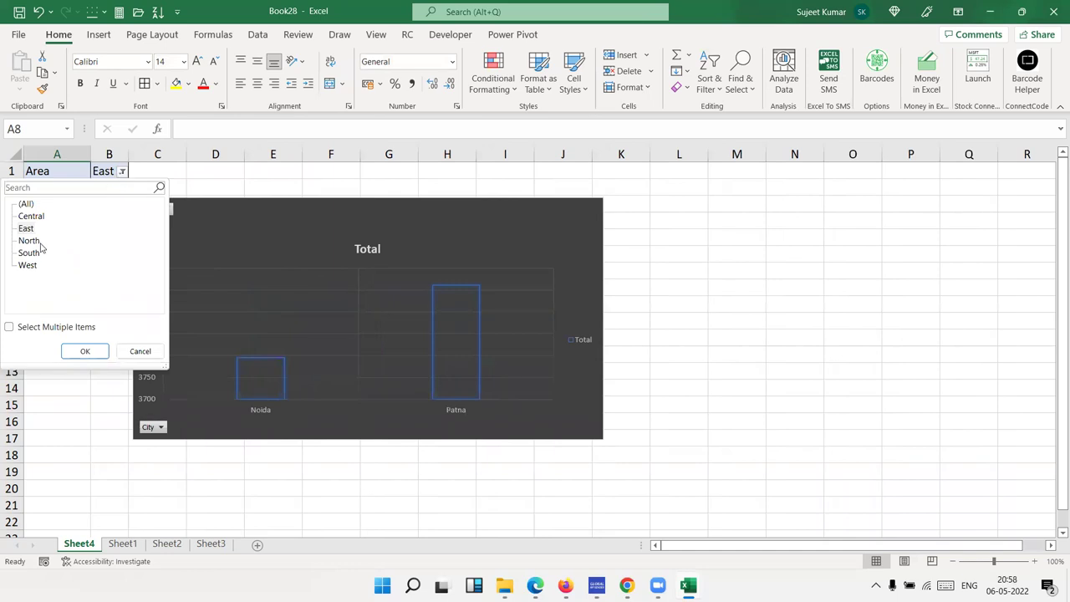
pyautogui.click(84, 351)
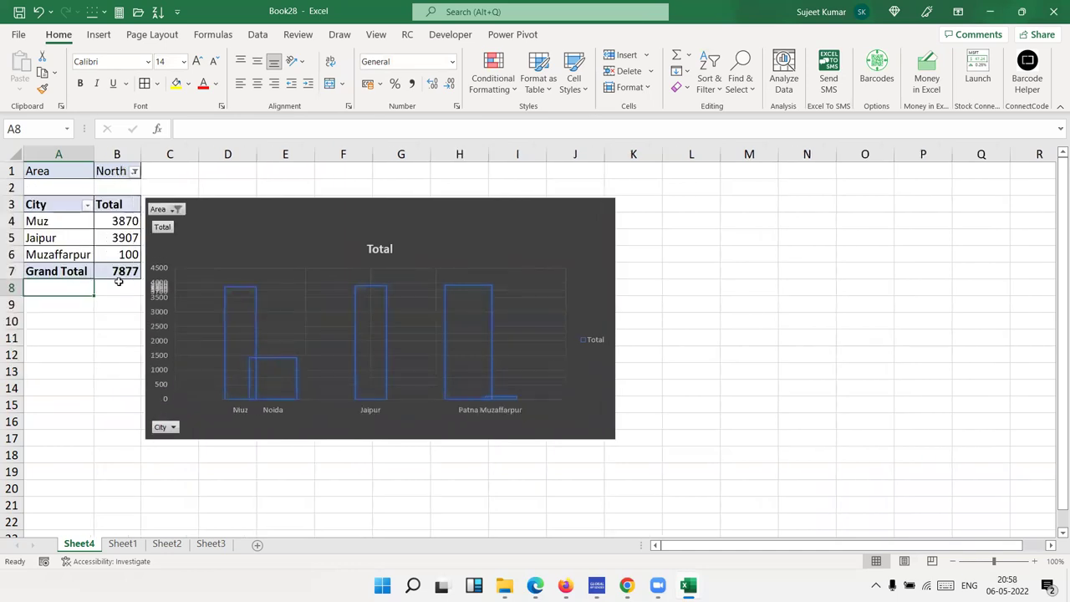
# Step: Filter the pivot to South, then West, then set the Area filter back to (All)
pyautogui.click(133, 172)
pyautogui.click(30, 252)
pyautogui.click(84, 351)
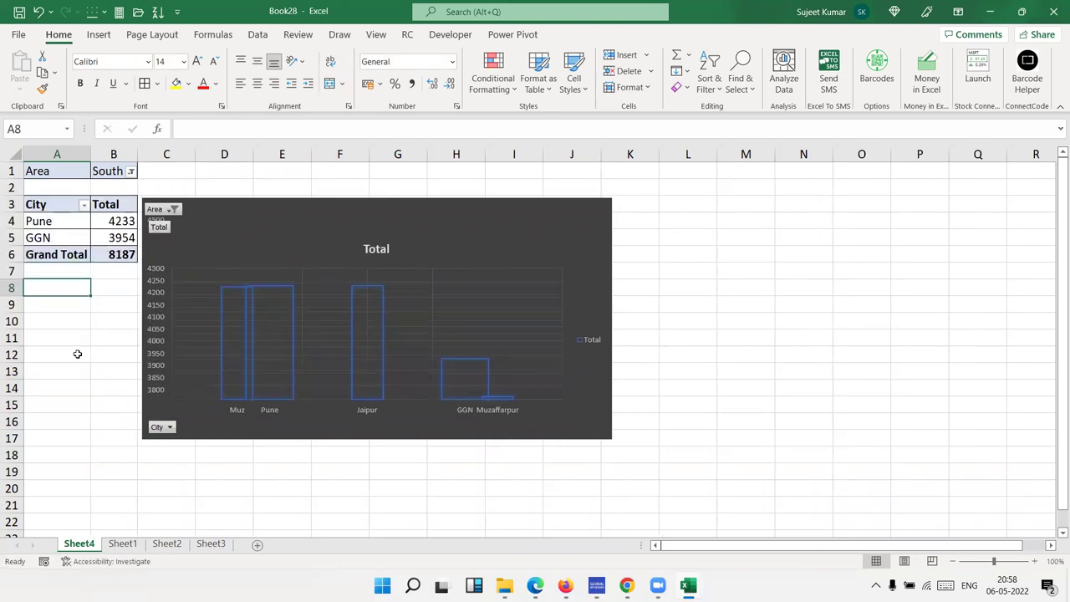
pyautogui.click(132, 172)
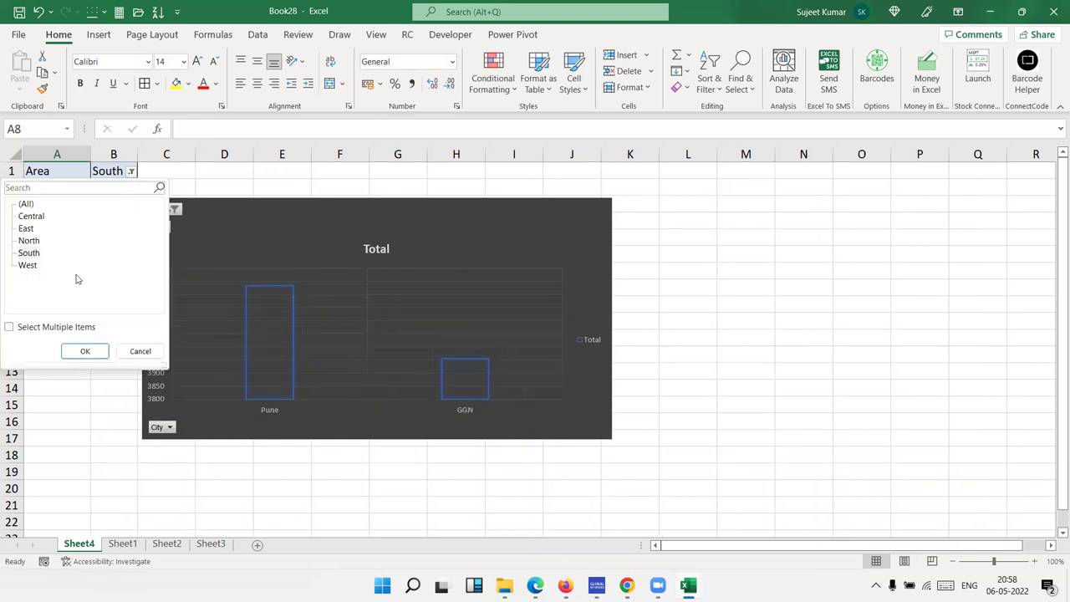
pyautogui.click(31, 266)
pyautogui.click(84, 351)
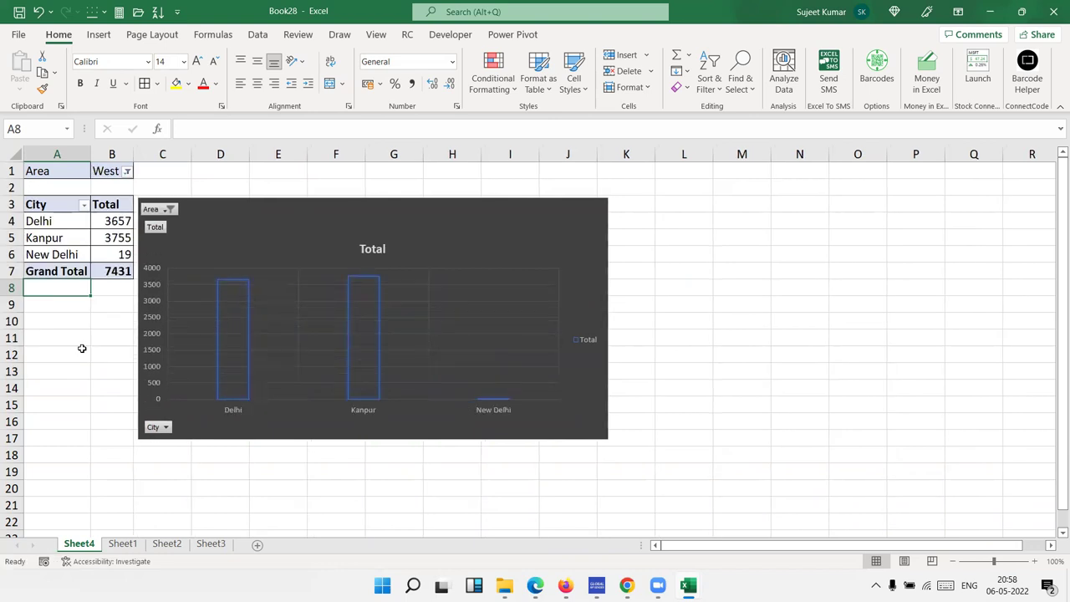
pyautogui.click(126, 172)
pyautogui.click(27, 205)
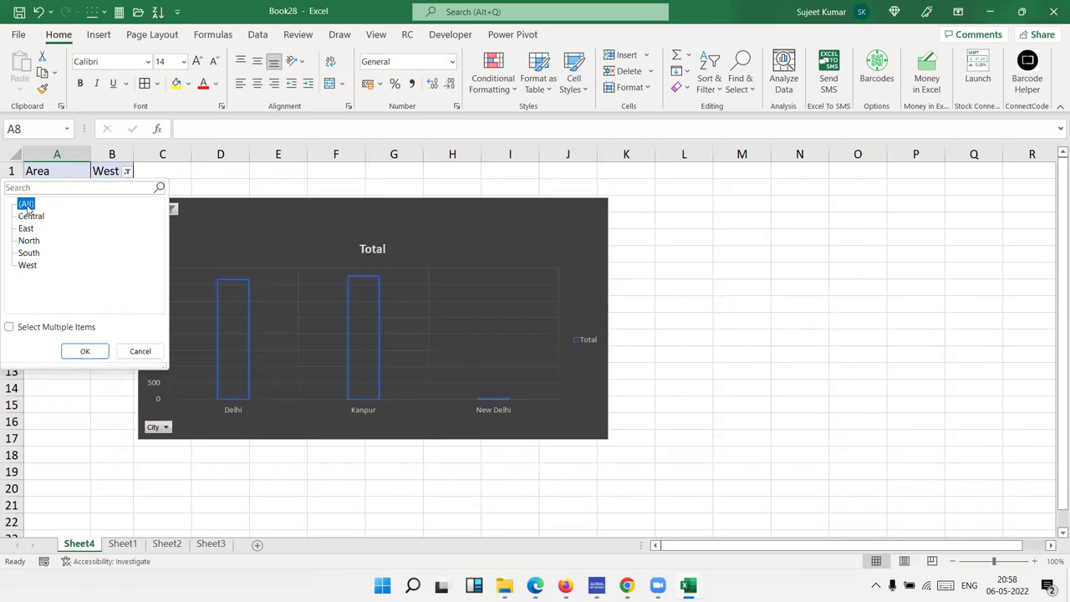
pyautogui.click(83, 351)
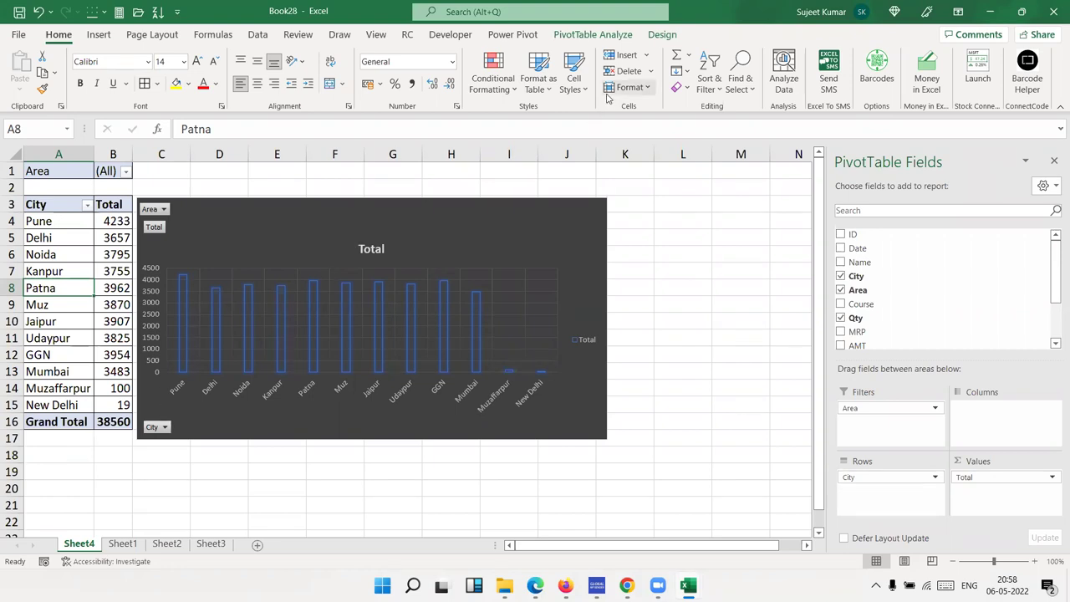
# Step: Use Show Report Filter Pages on Area to create one pivot sheet per area
pyautogui.click(565, 38)
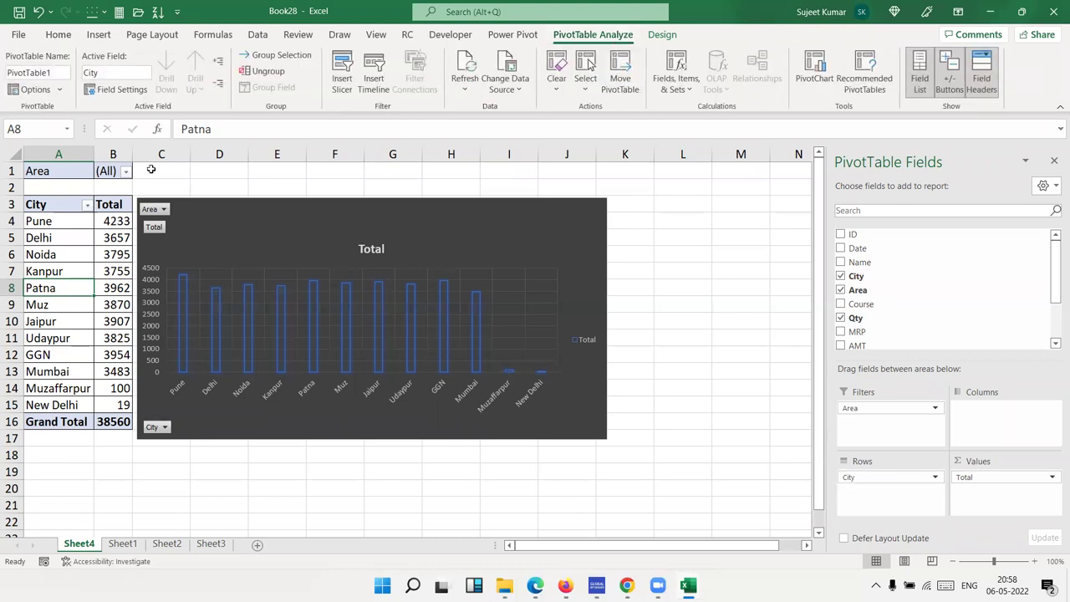
pyautogui.click(58, 90)
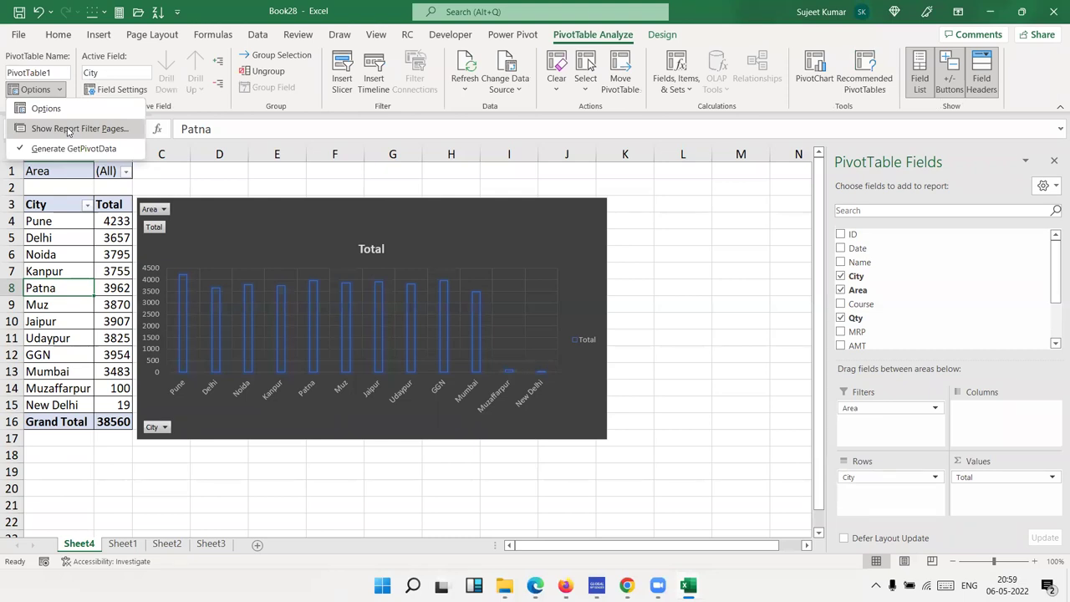
pyautogui.click(69, 129)
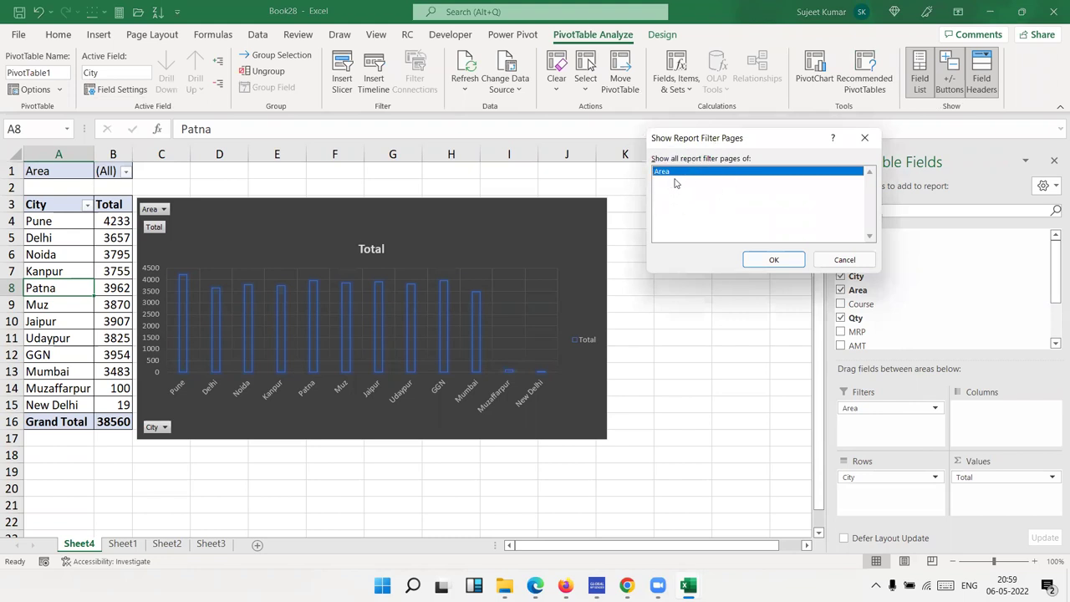
pyautogui.click(775, 260)
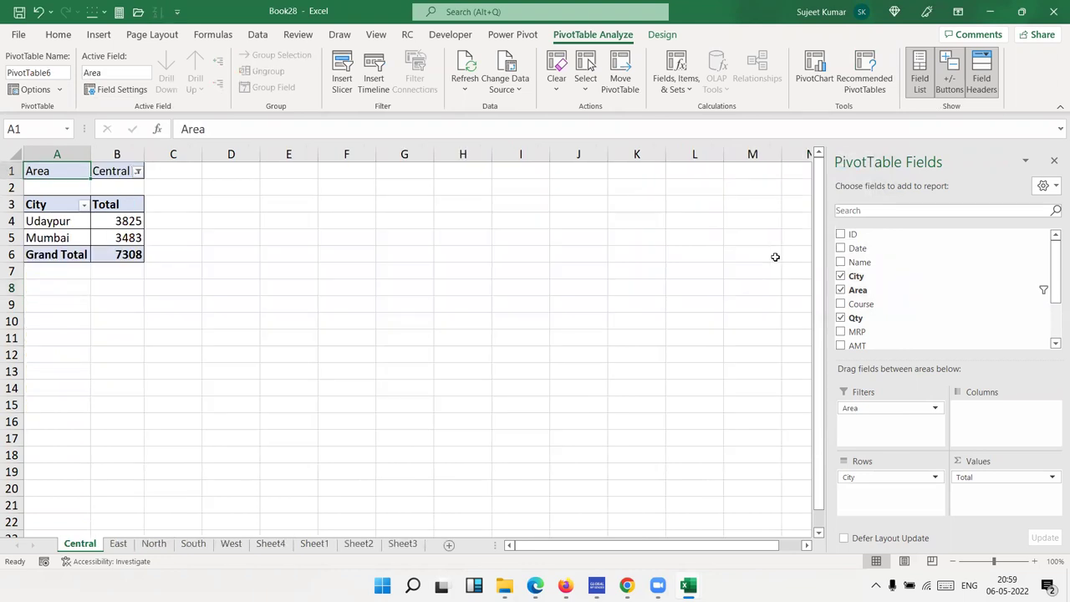
# Step: Browse the East, North, South and West sheets, then group the five area sheets
pyautogui.click(96, 561)
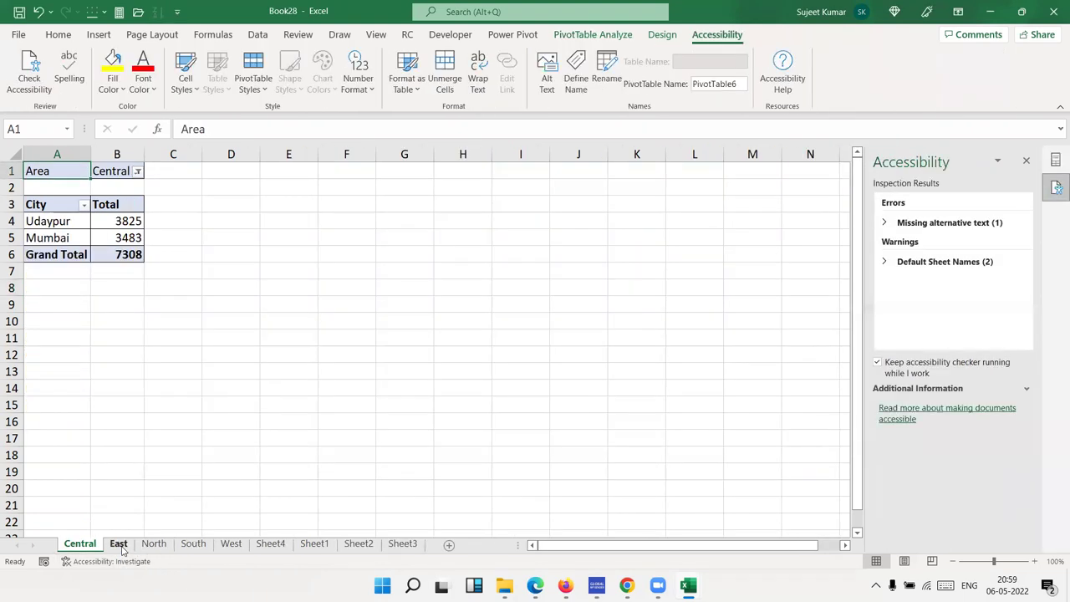
pyautogui.click(119, 543)
pyautogui.click(139, 544)
pyautogui.click(195, 545)
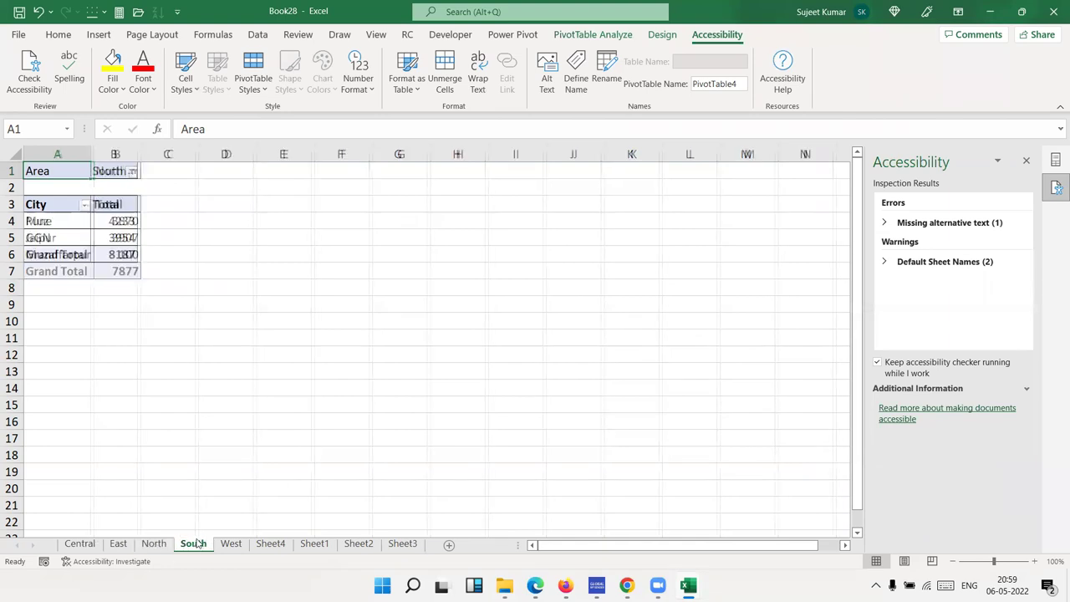
pyautogui.click(242, 546)
pyautogui.click(265, 548)
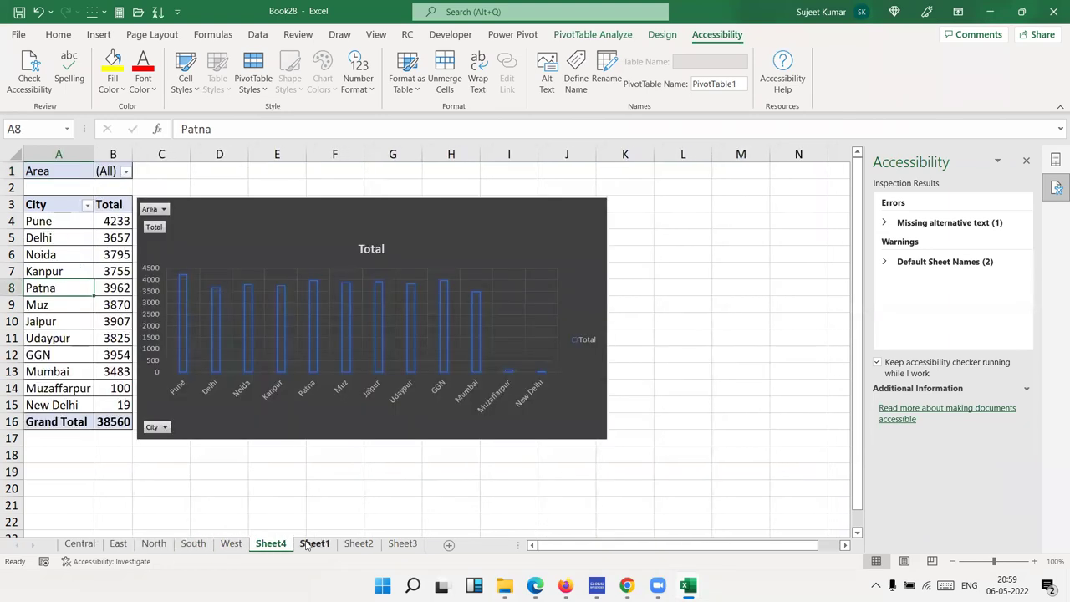
pyautogui.click(231, 554)
pyautogui.click(194, 553)
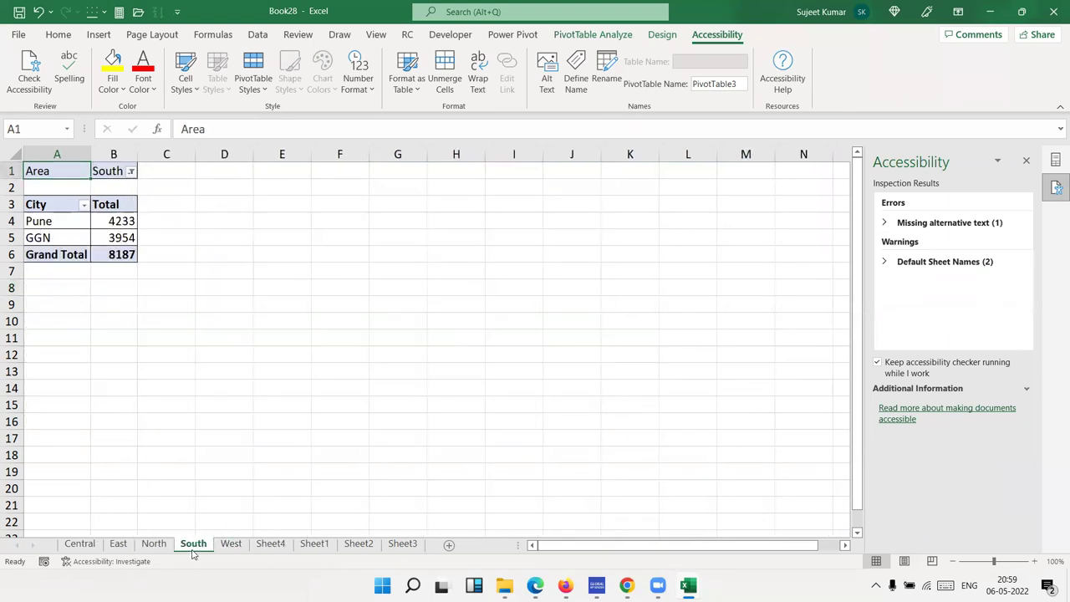
pyautogui.click(151, 548)
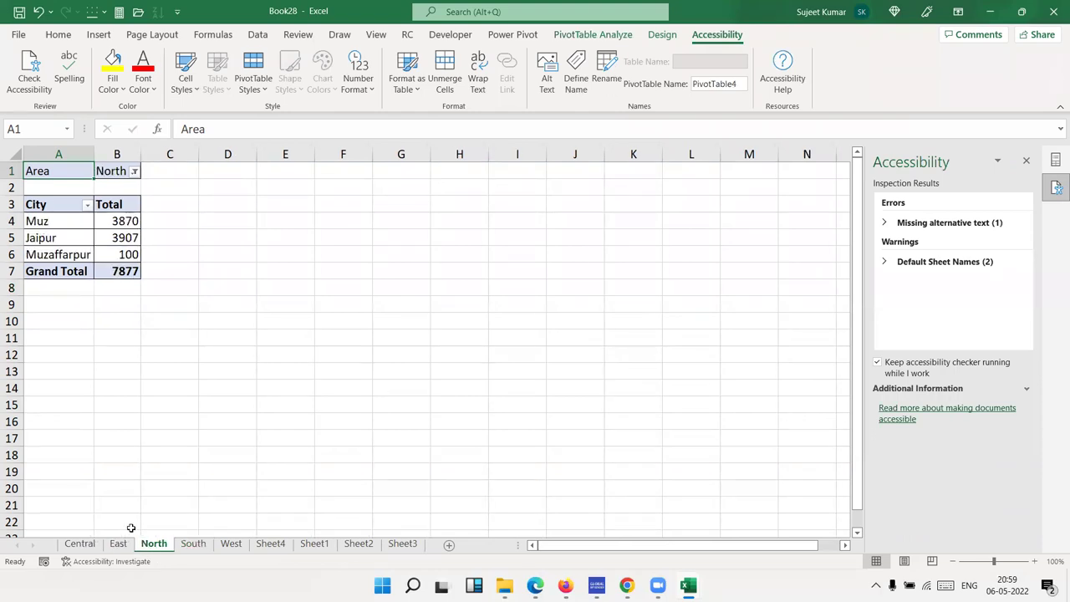
pyautogui.hotkey('ctrl', 'Tab')
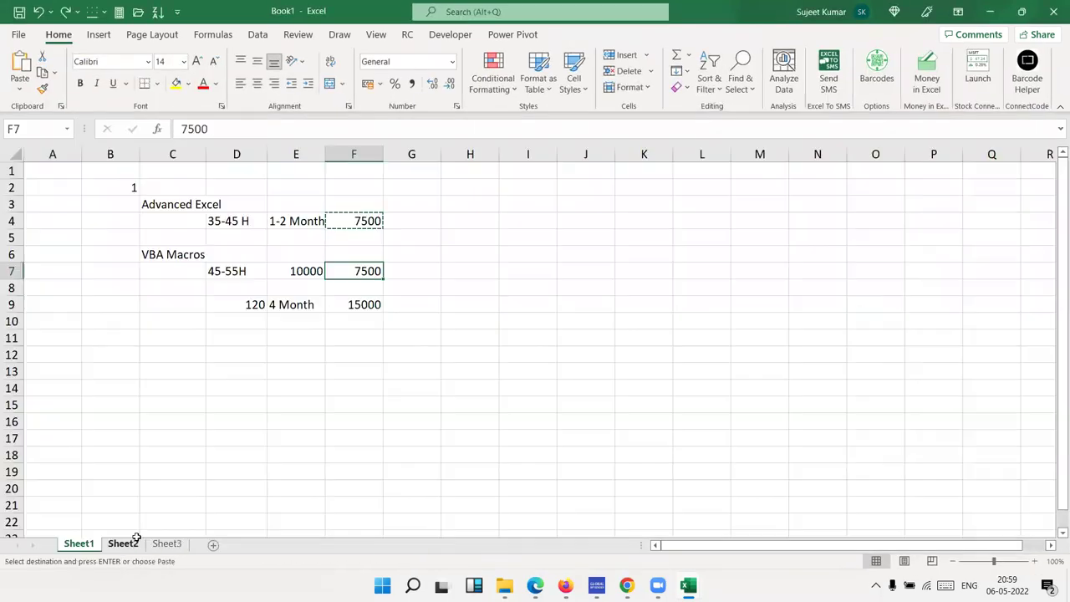
pyautogui.hotkey('ctrl', 'Tab')
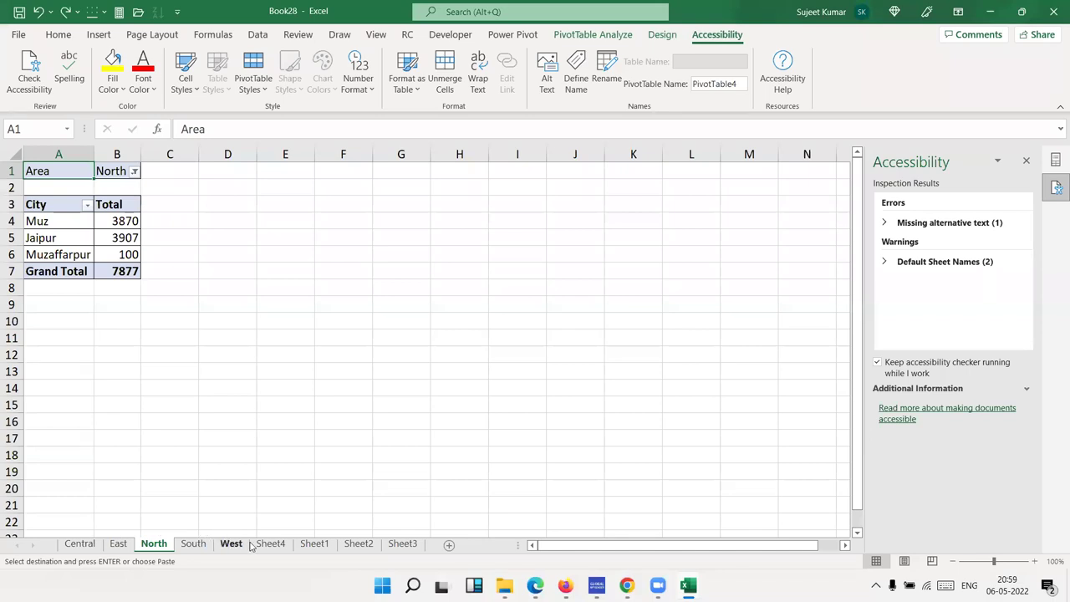
pyautogui.click(253, 545)
pyautogui.click(230, 544)
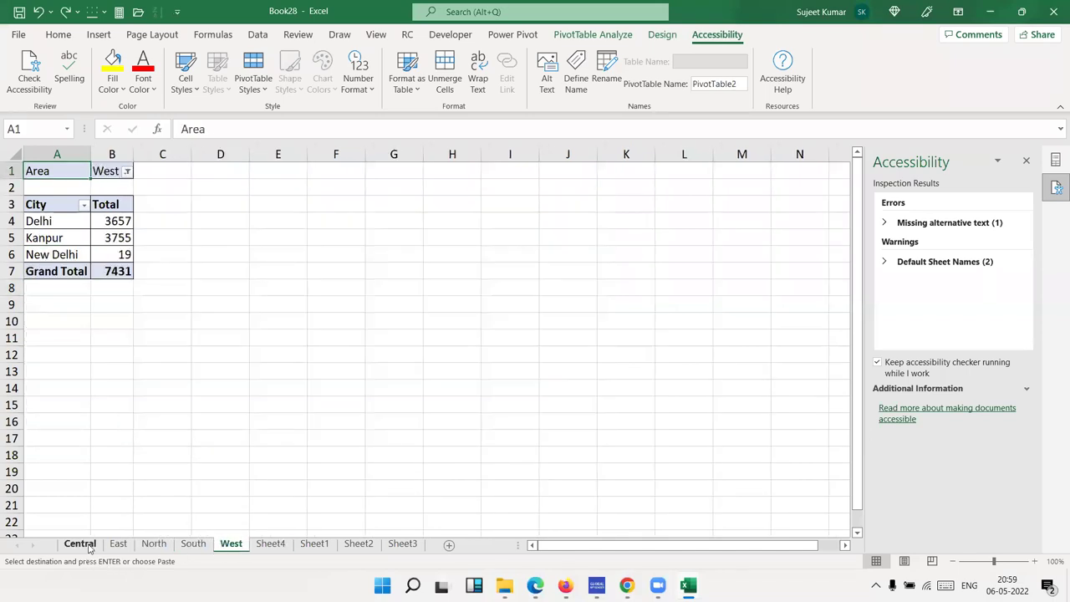
pyautogui.keyDown('shift'); pyautogui.click(89, 547); pyautogui.keyUp('shift')
# Step: Delete the five grouped area sheets
pyautogui.rightClick(89, 546)
pyautogui.click(160, 351)
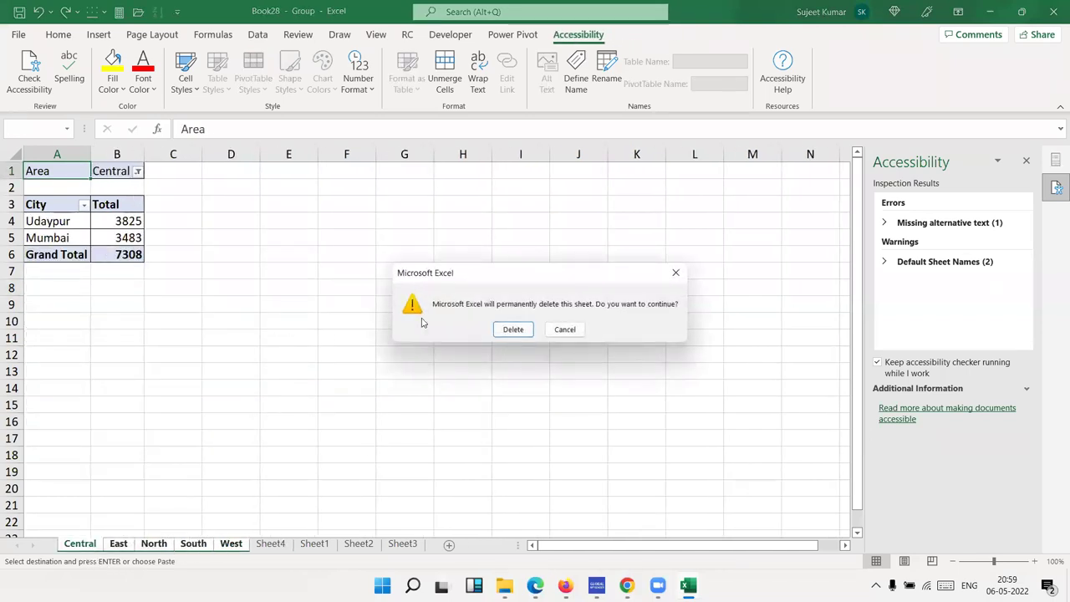
pyautogui.click(511, 329)
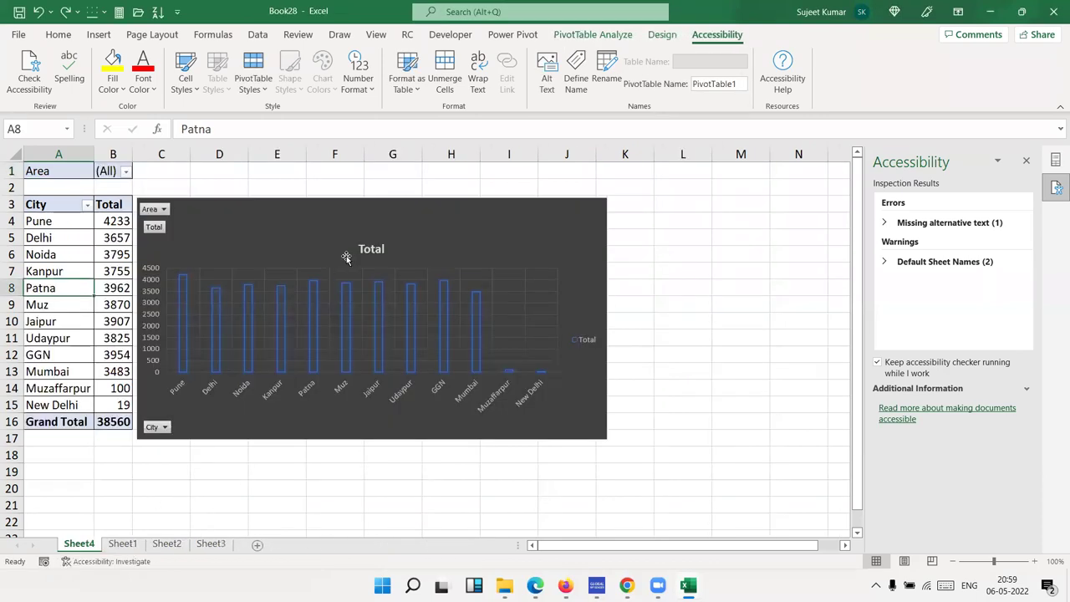
# Step: Replace the dark pivot chart with a plain clustered column PivotChart
pyautogui.click(356, 238)
pyautogui.press('Delete')
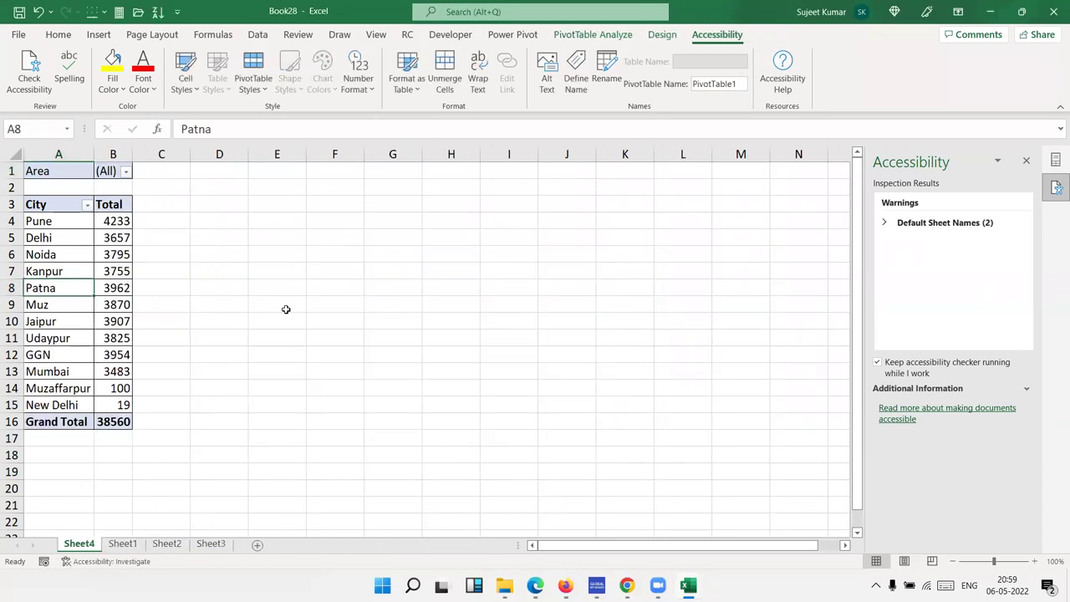
pyautogui.click(592, 35)
pyautogui.click(818, 71)
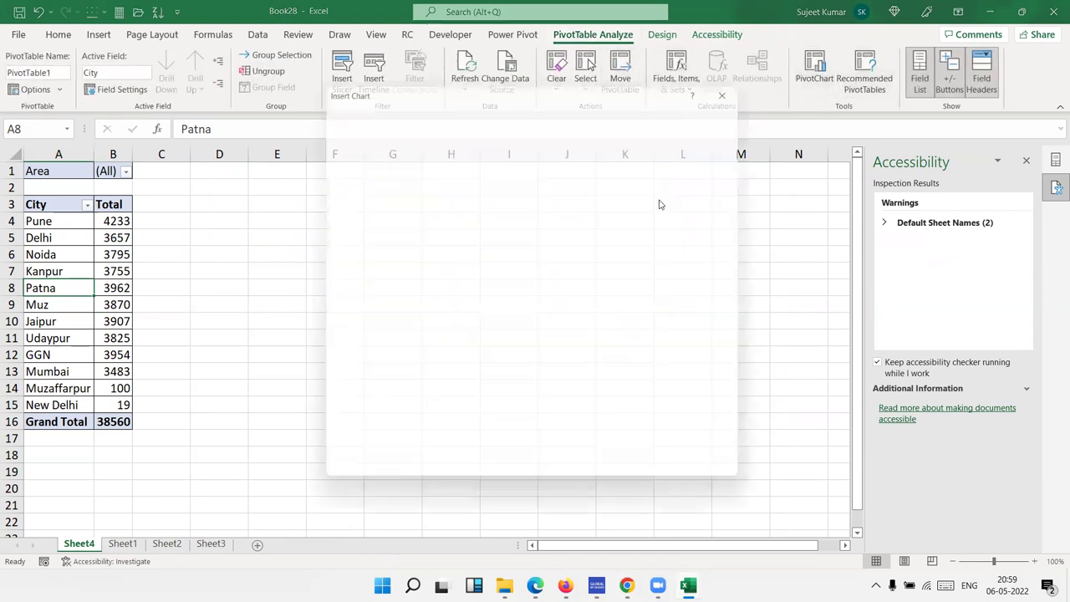
pyautogui.click(671, 477)
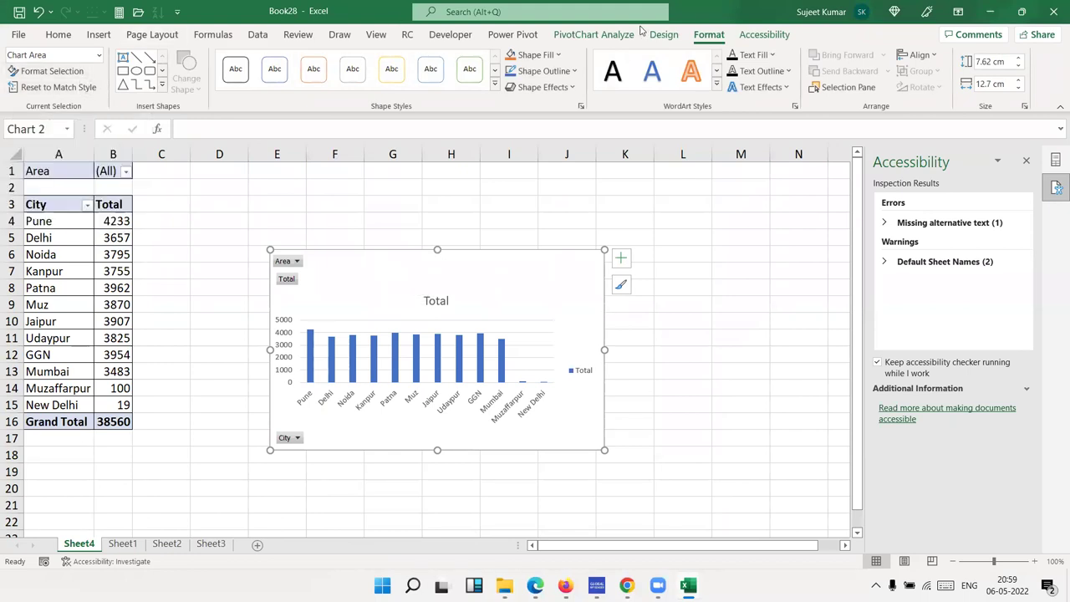
pyautogui.click(604, 38)
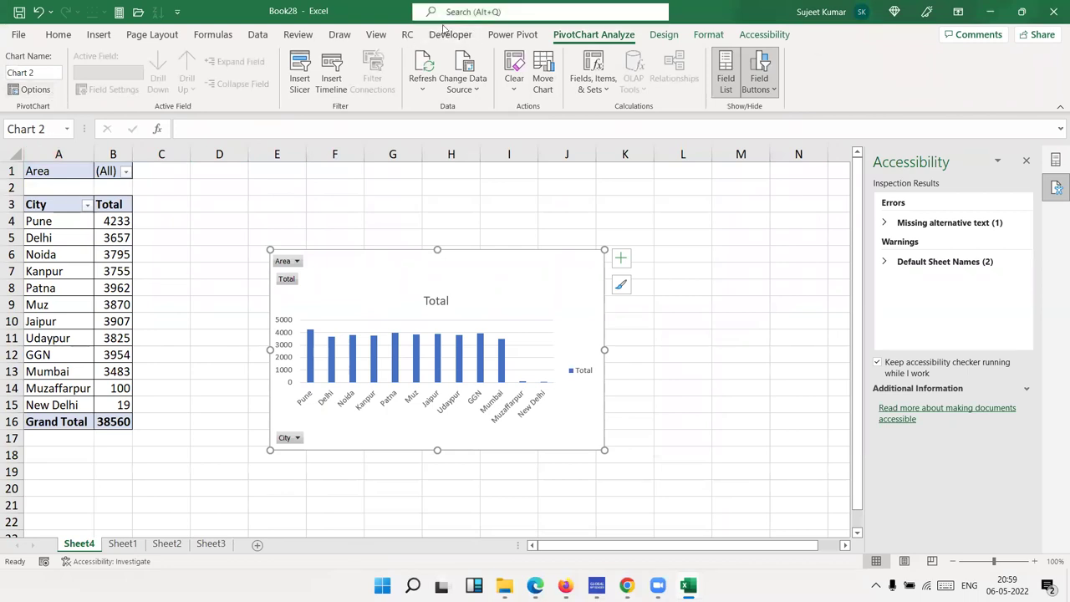
pyautogui.click(664, 35)
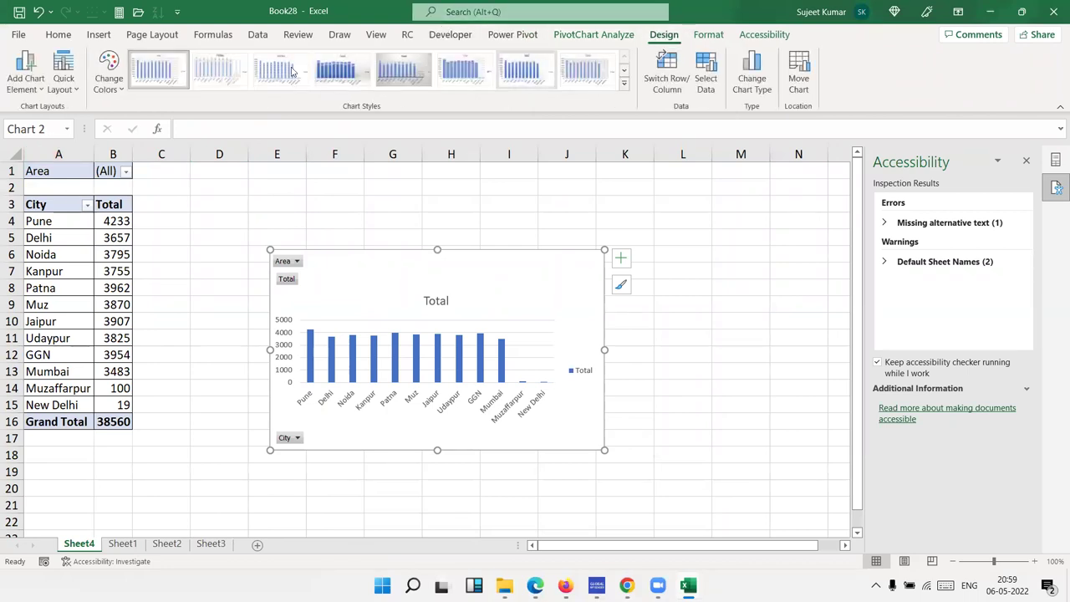
pyautogui.click(708, 34)
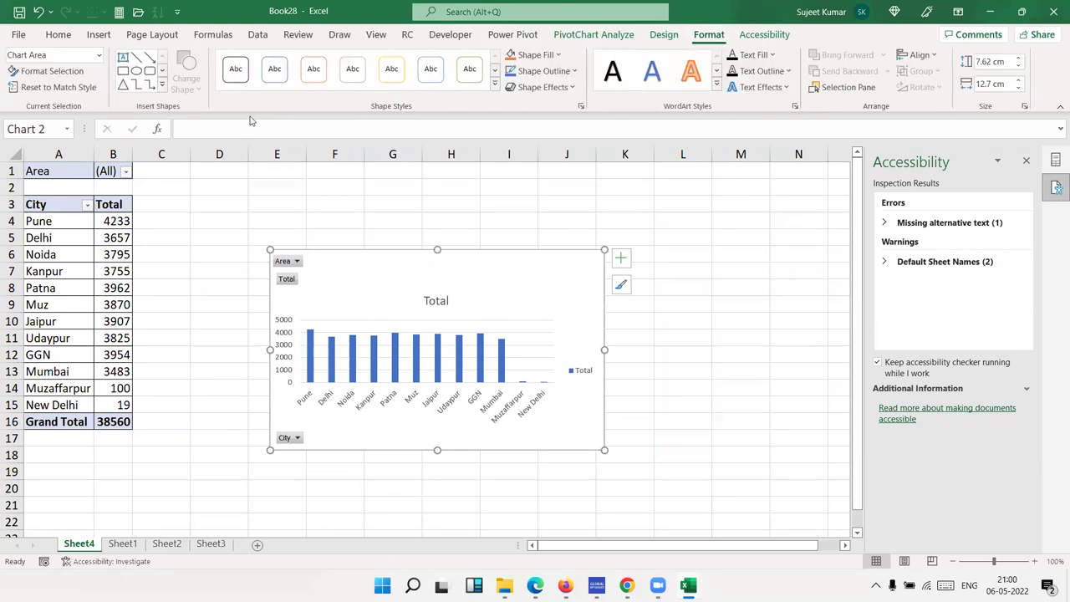
pyautogui.click(92, 285)
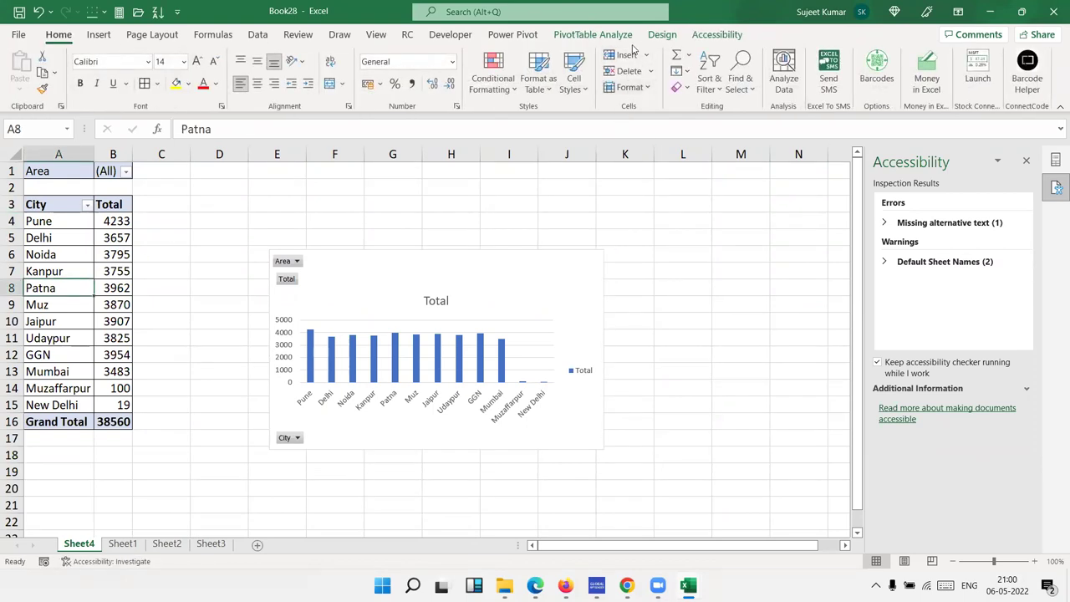
pyautogui.click(604, 36)
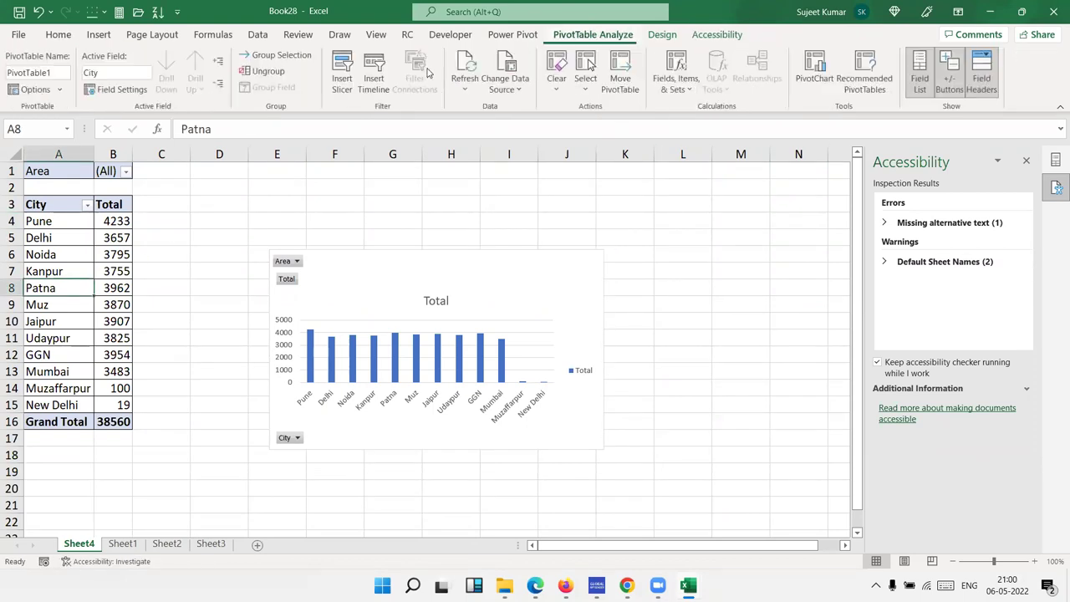
# Step: Regenerate one pivot sheet per Area with Show Report Filter Pages
pyautogui.click(59, 89)
pyautogui.click(61, 130)
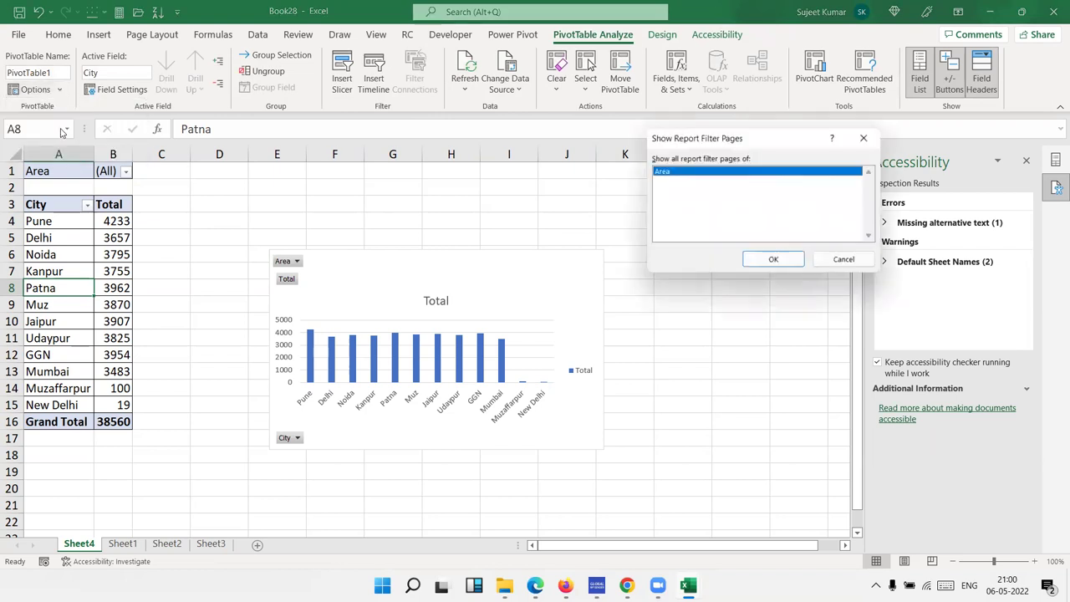
pyautogui.click(794, 257)
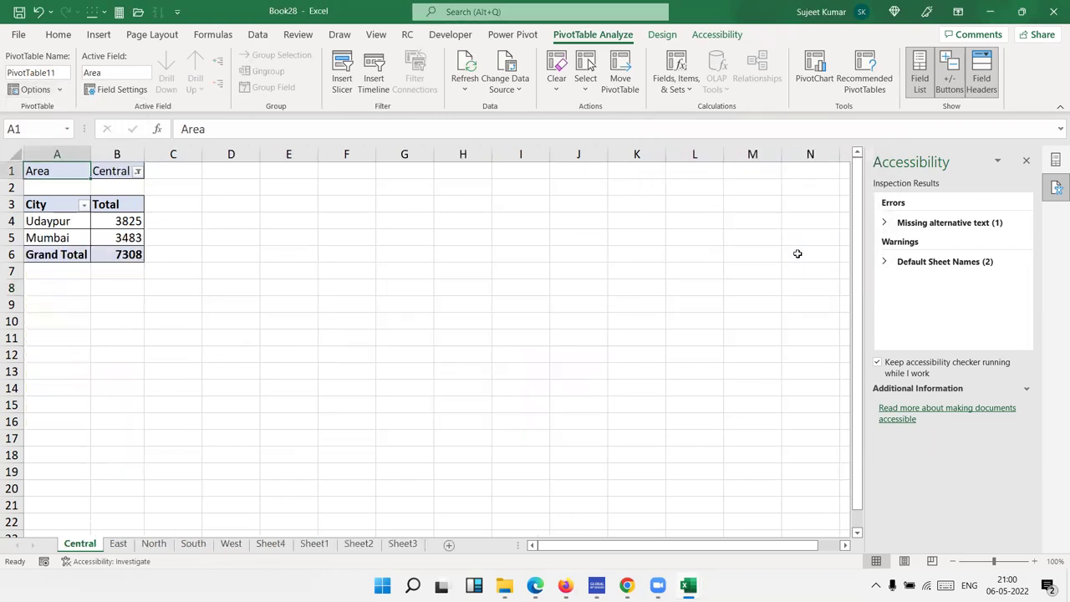
# Step: Check each area sheet, then group Central through Sheet4 and choose Delete for the group
pyautogui.click(120, 544)
pyautogui.click(154, 544)
pyautogui.click(193, 544)
pyautogui.click(232, 544)
pyautogui.click(270, 544)
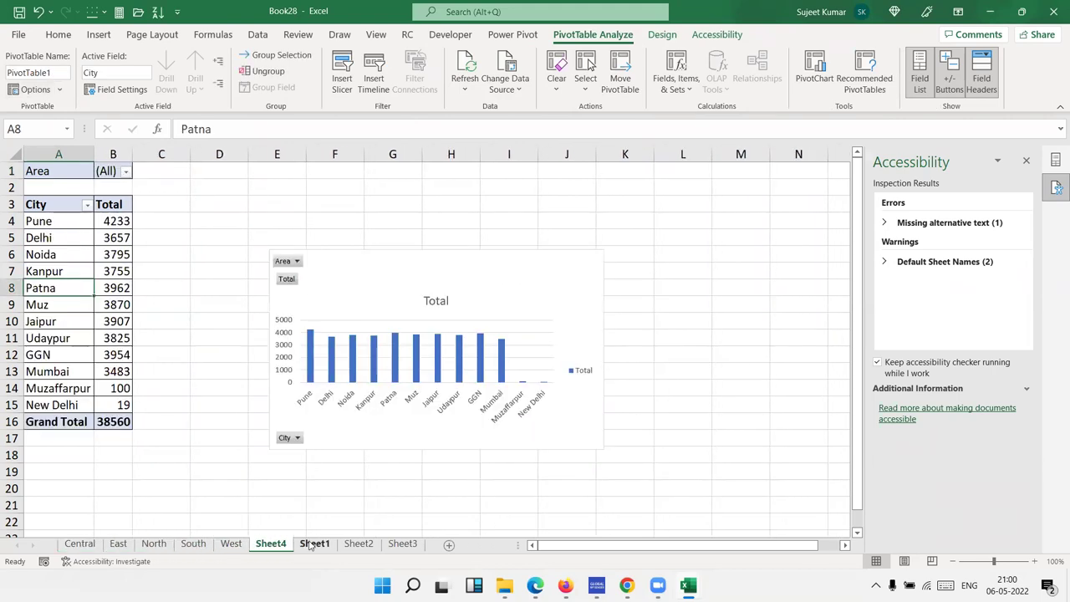
pyautogui.click(314, 544)
pyautogui.click(232, 544)
pyautogui.click(192, 545)
pyautogui.click(118, 544)
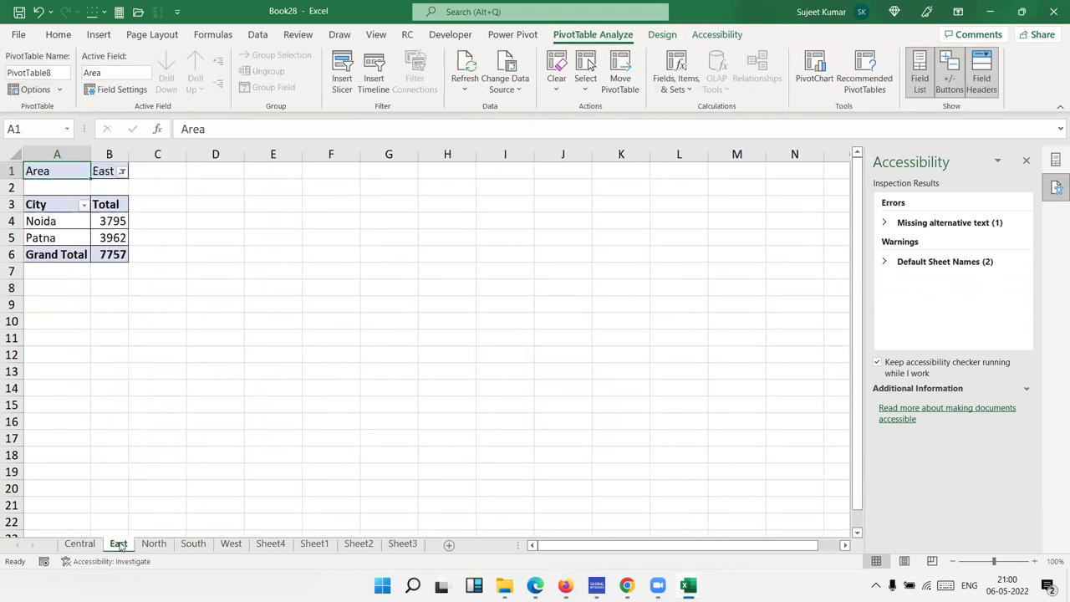
pyautogui.click(80, 544)
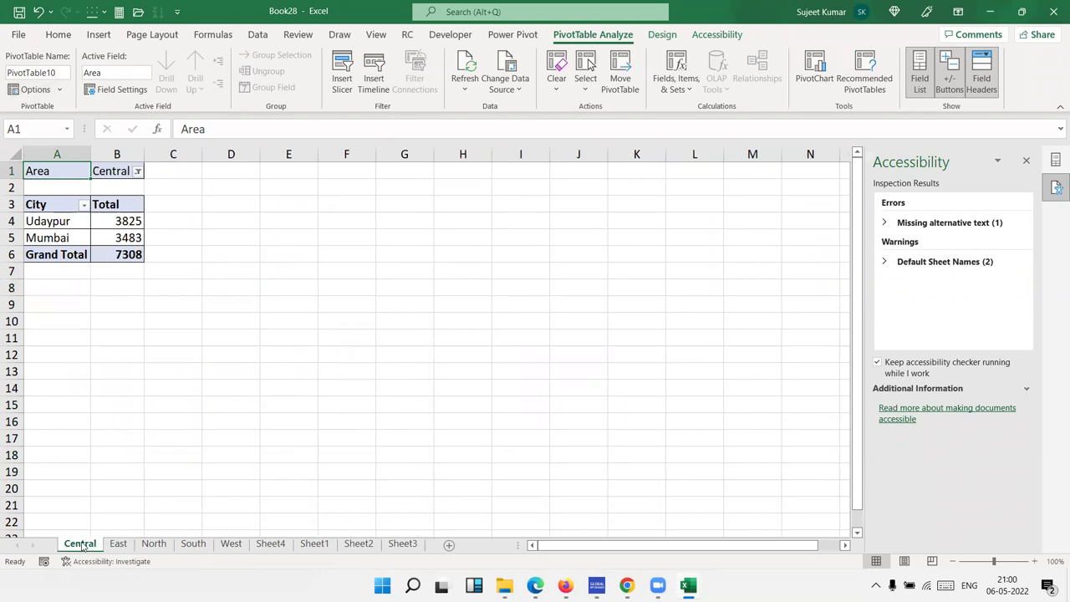
pyautogui.keyDown('shift'); pyautogui.click(270, 544); pyautogui.keyUp('shift')
pyautogui.rightClick(271, 544)
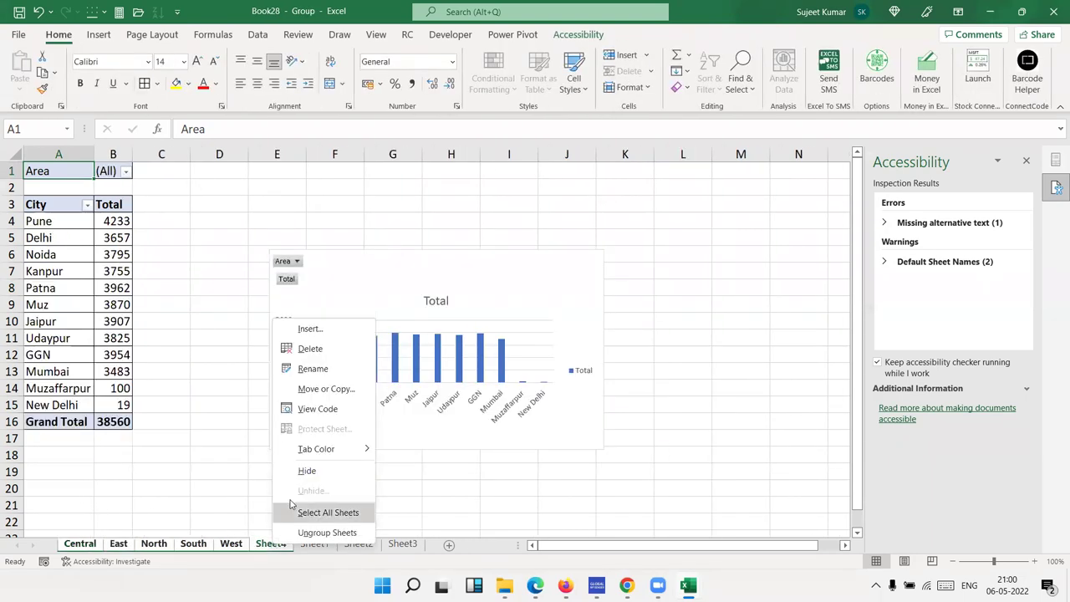
pyautogui.click(310, 348)
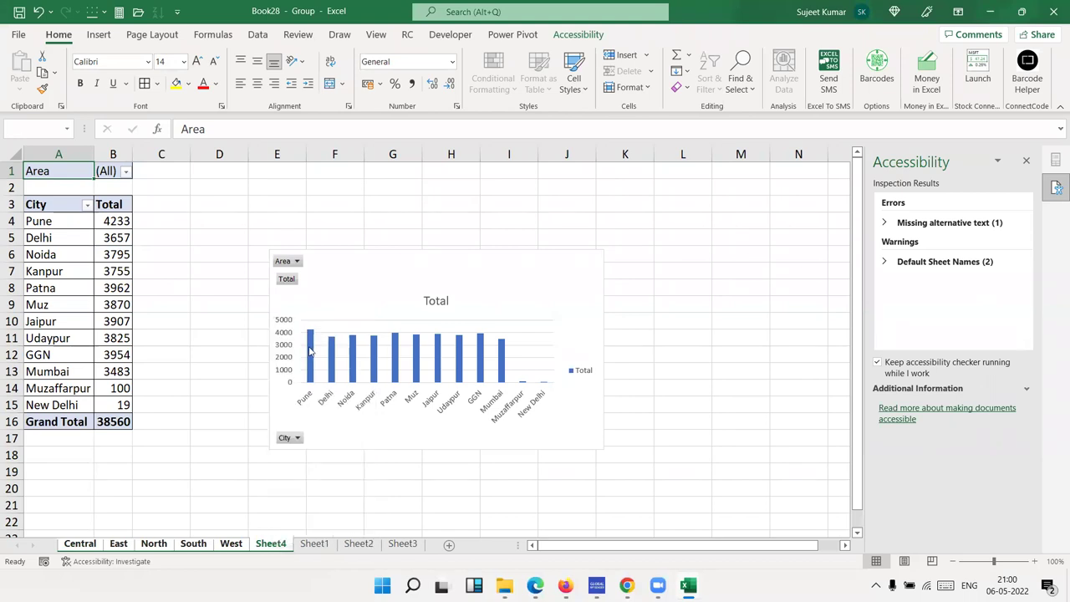
# Step: Confirm deleting the grouped sheets and insert a new pivot table on a new sheet
pyautogui.click(511, 327)
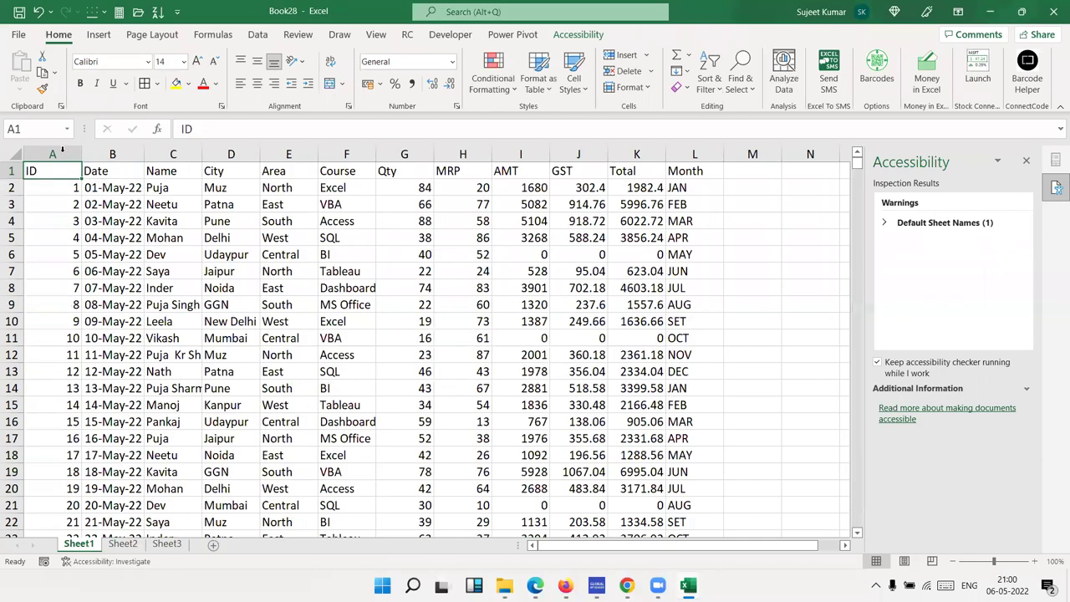
pyautogui.click(99, 35)
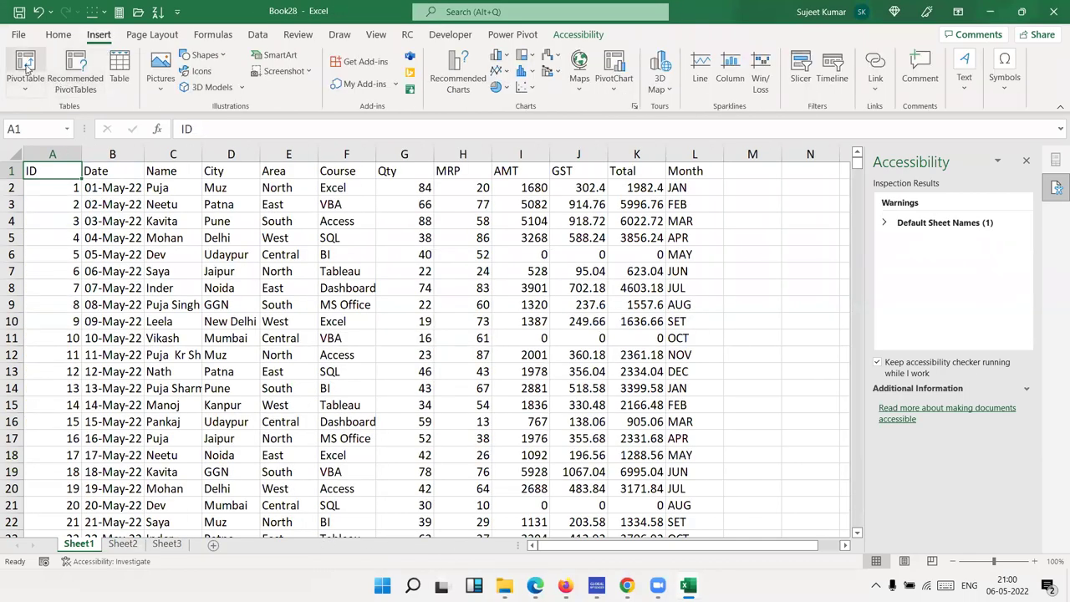
pyautogui.click(27, 70)
pyautogui.click(806, 300)
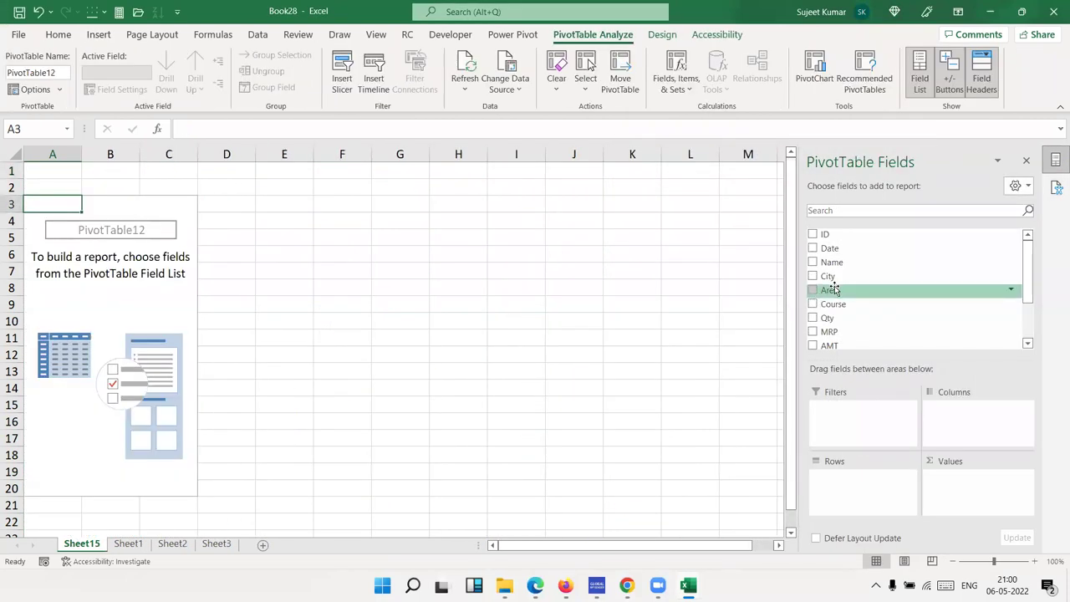
# Step: Add City to Rows and Sum of Qty to Values, then check the GetPivotData option
pyautogui.moveTo(827, 276); pyautogui.dragTo(850, 495)
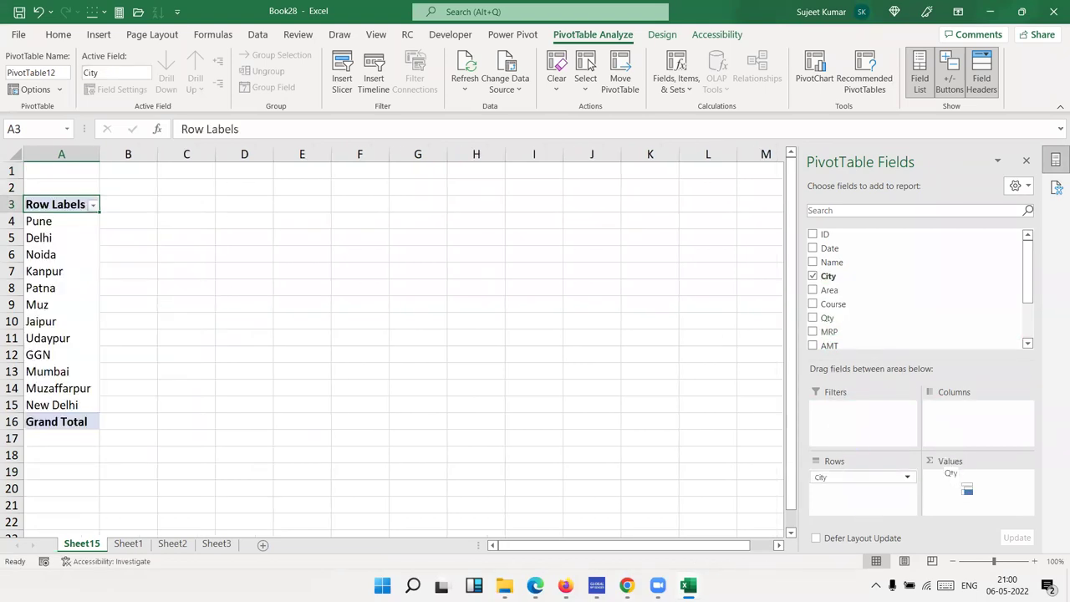
pyautogui.moveTo(828, 317); pyautogui.dragTo(965, 500)
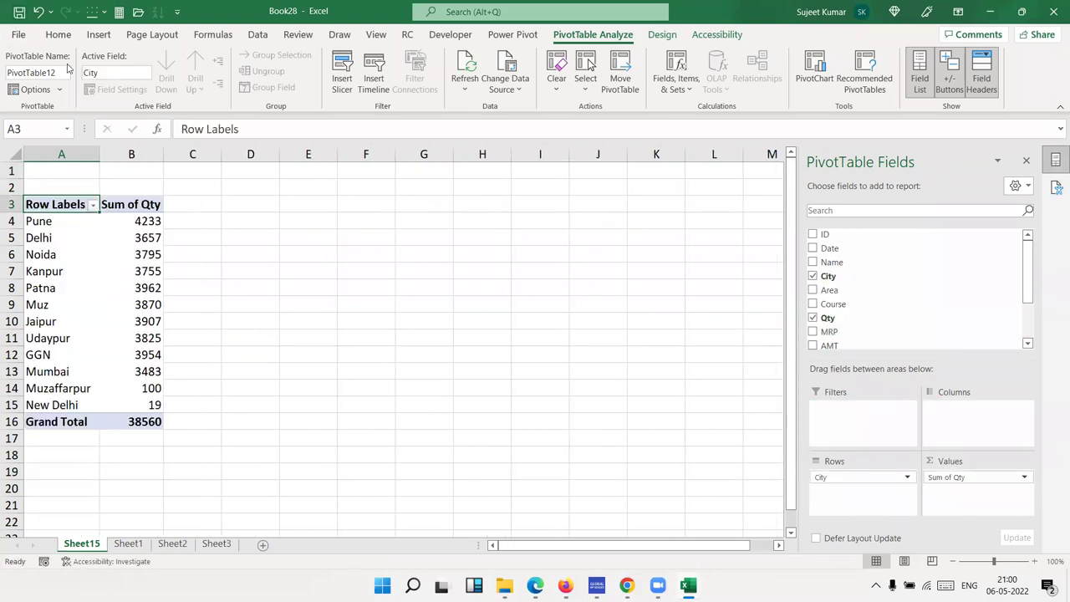
pyautogui.click(61, 91)
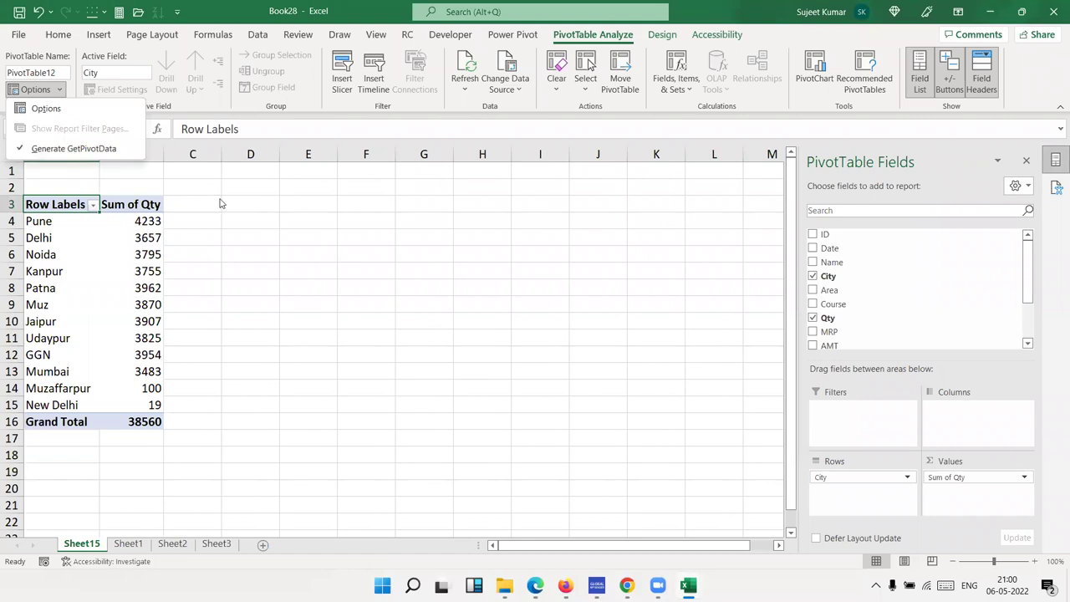
# Step: Enter =B4 in E5 as a plain cell reference
pyautogui.click(299, 259)
pyautogui.click(320, 233)
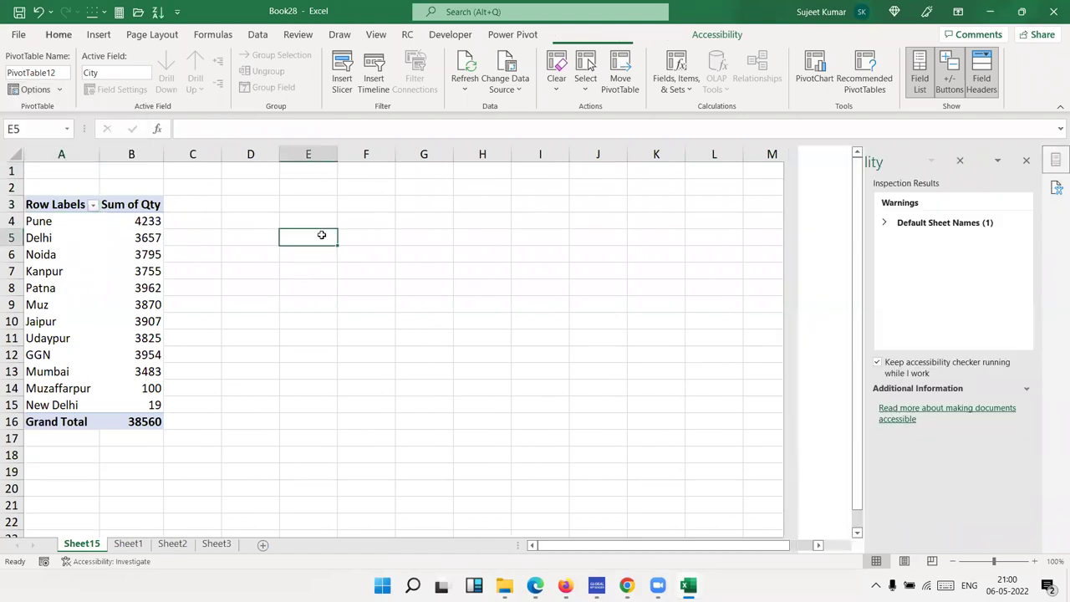
pyautogui.write('=')
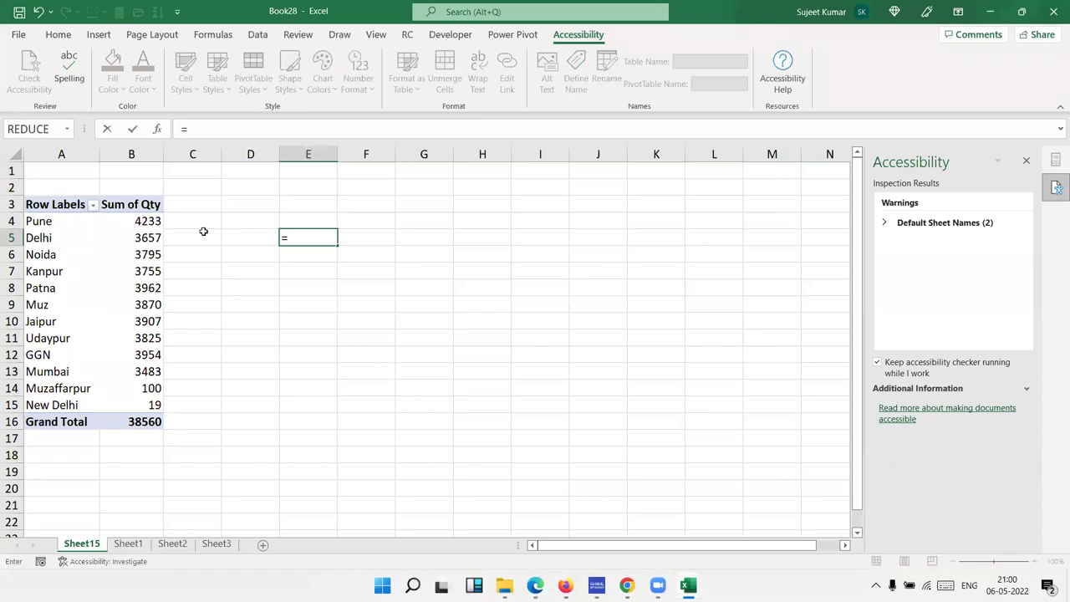
pyautogui.write('b')
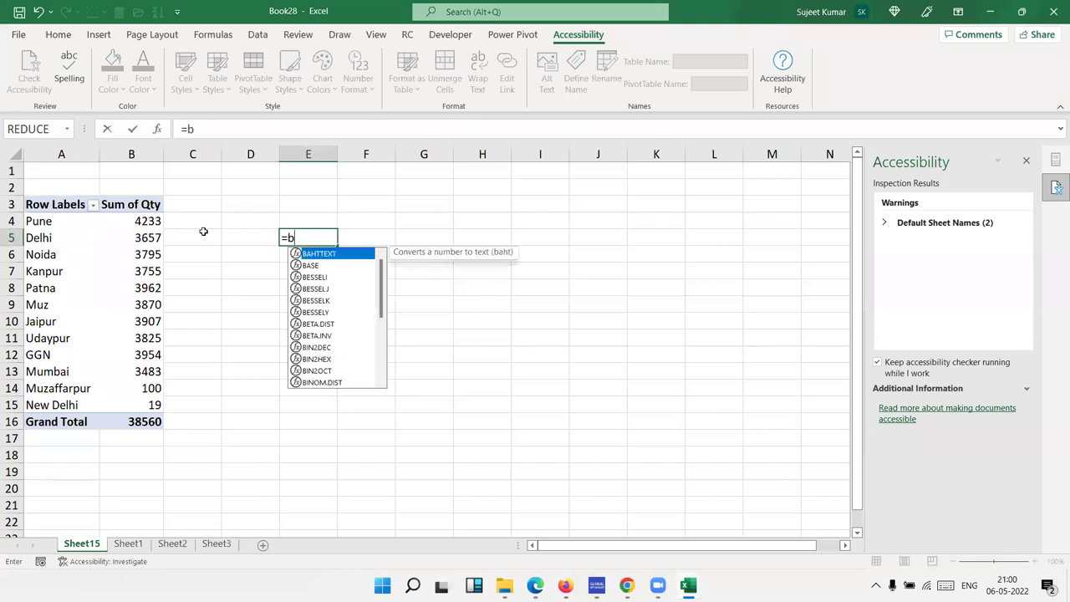
pyautogui.write('4')
pyautogui.press('Return')
pyautogui.press('Up')
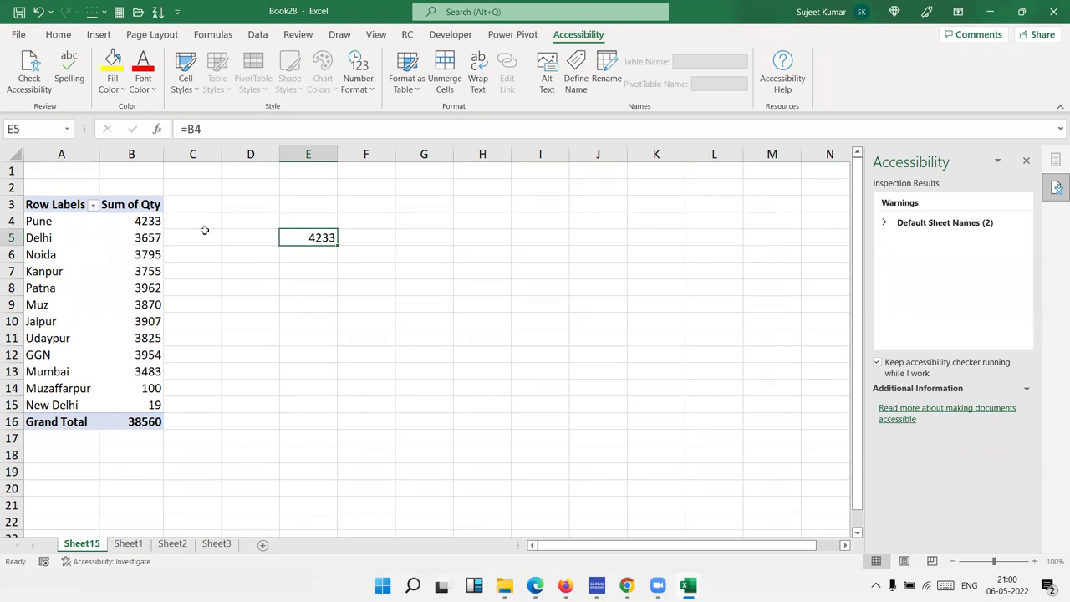
pyautogui.press('Right')
# Step: Build a GETPIVOTDATA formula in F5 referencing B4, returning Pune's 4233
pyautogui.write('=')
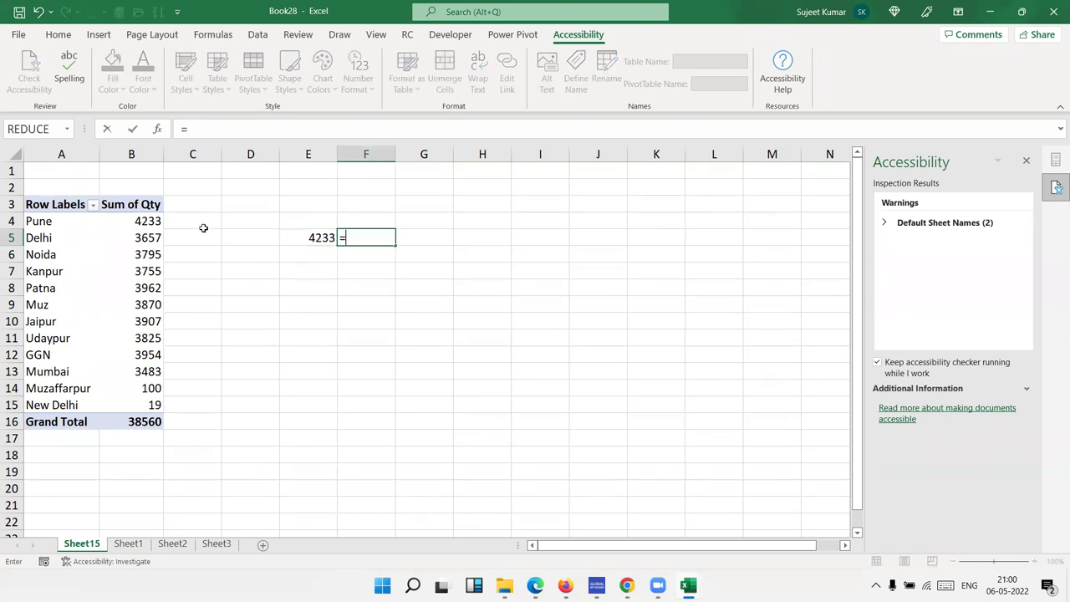
pyautogui.click(124, 221)
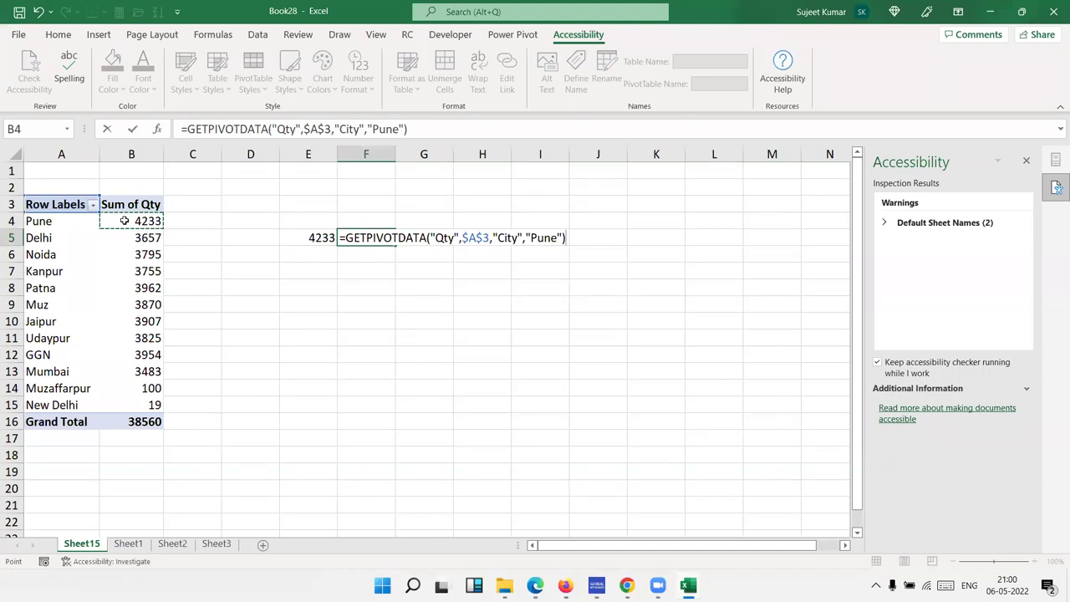
pyautogui.click(1027, 160)
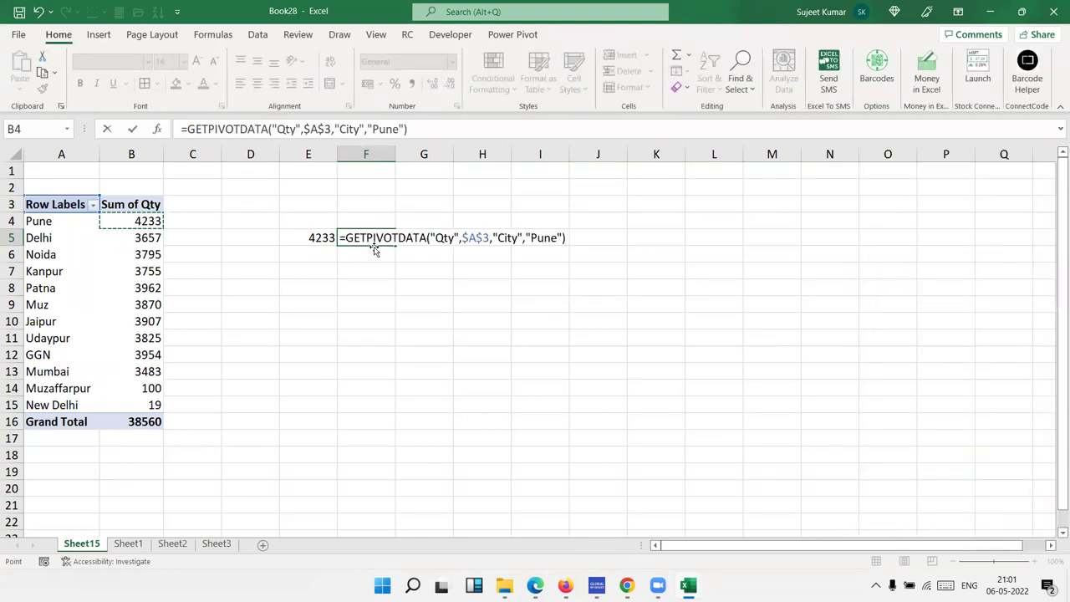
pyautogui.press('Return')
pyautogui.click(365, 238)
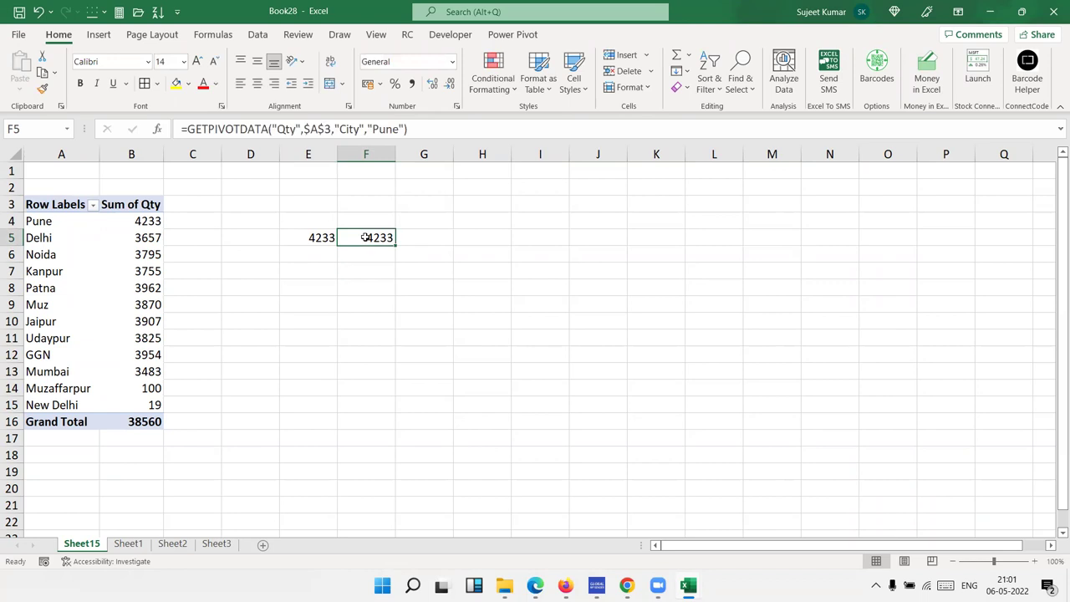
# Step: Sort the pivot cities by quantity largest to smallest
pyautogui.rightClick(148, 235)
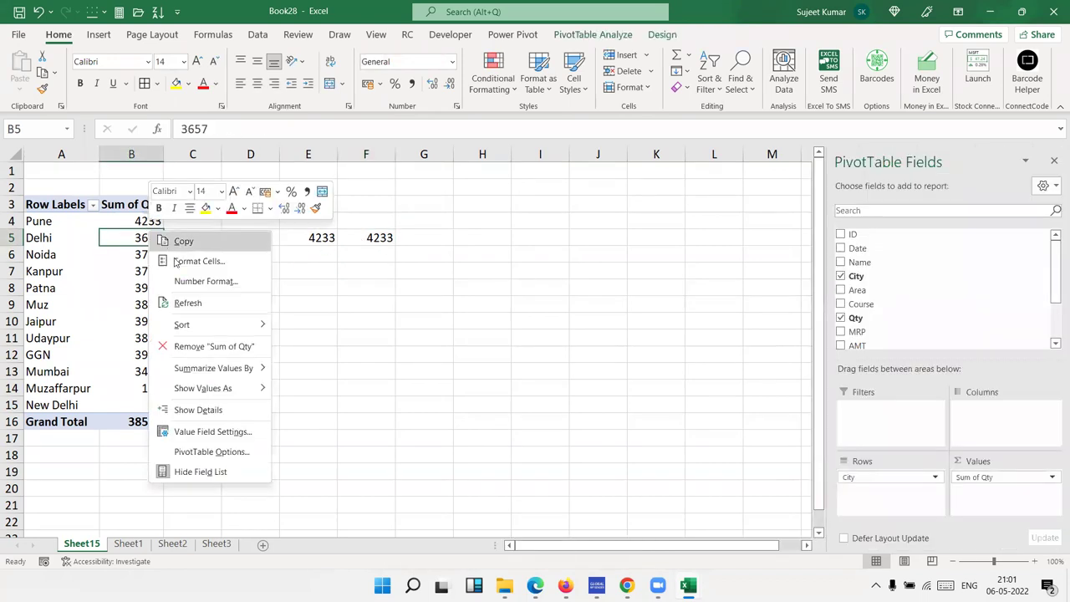
pyautogui.moveTo(229, 326)
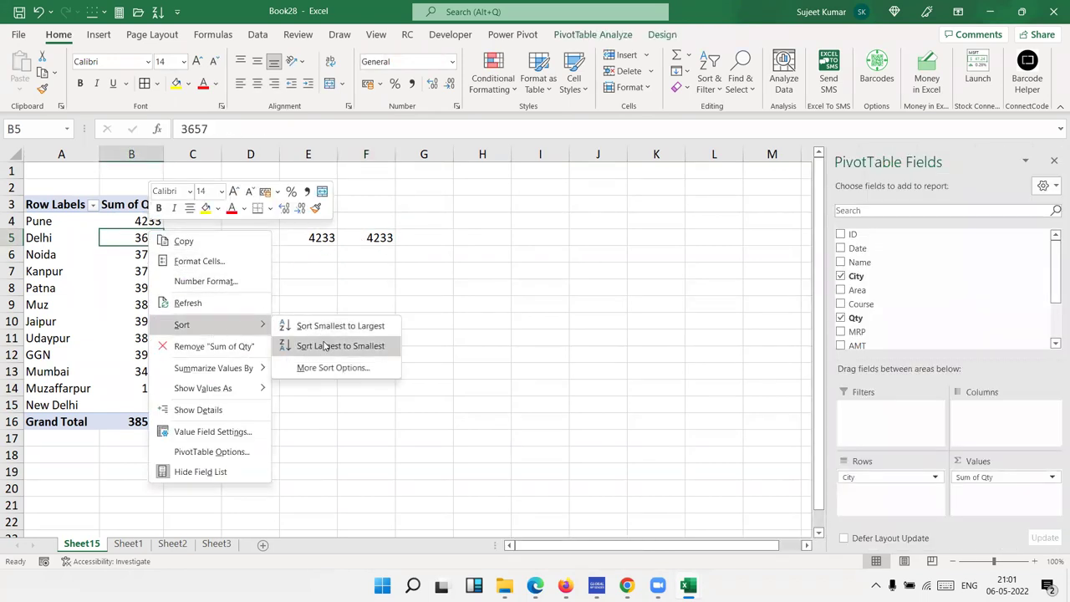
pyautogui.click(323, 345)
pyautogui.rightClick(139, 235)
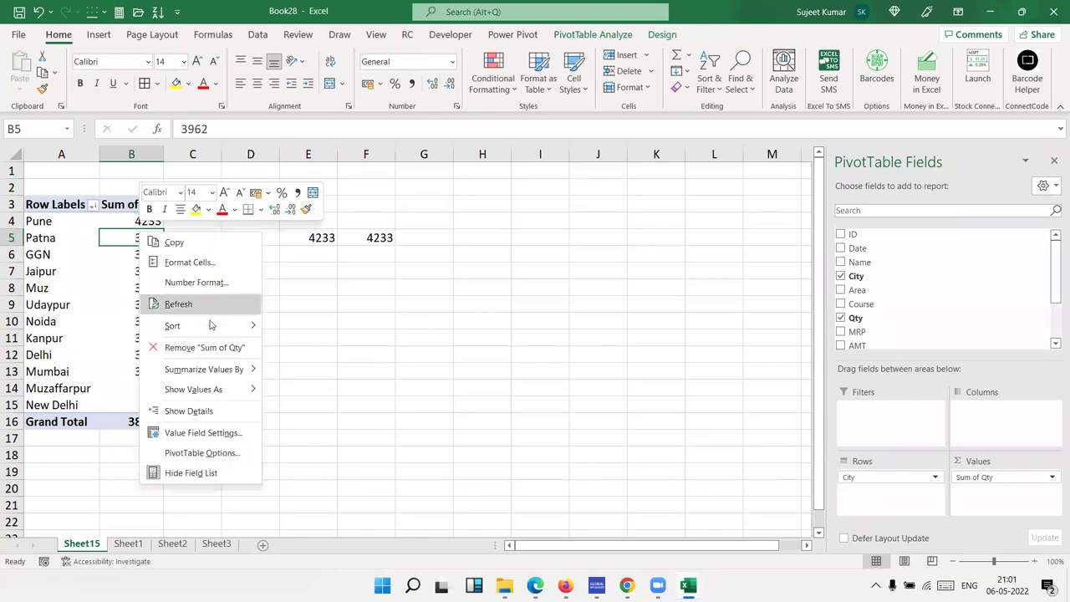
# Step: Re-sort the pivot cities smallest to largest and check that E5 now shows 19
pyautogui.moveTo(238, 324)
pyautogui.click(306, 331)
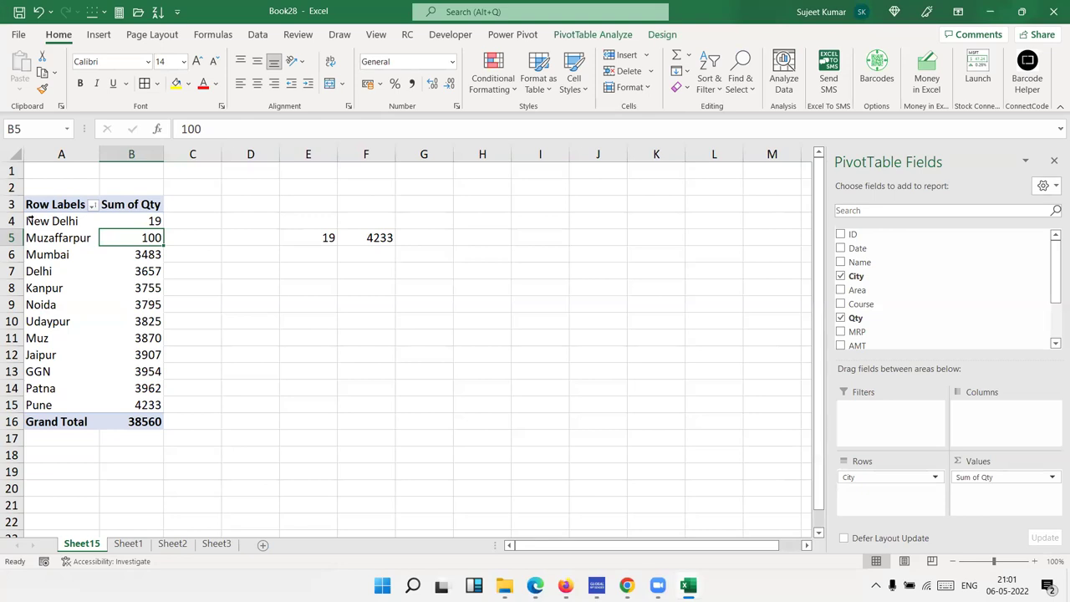
pyautogui.click(323, 237)
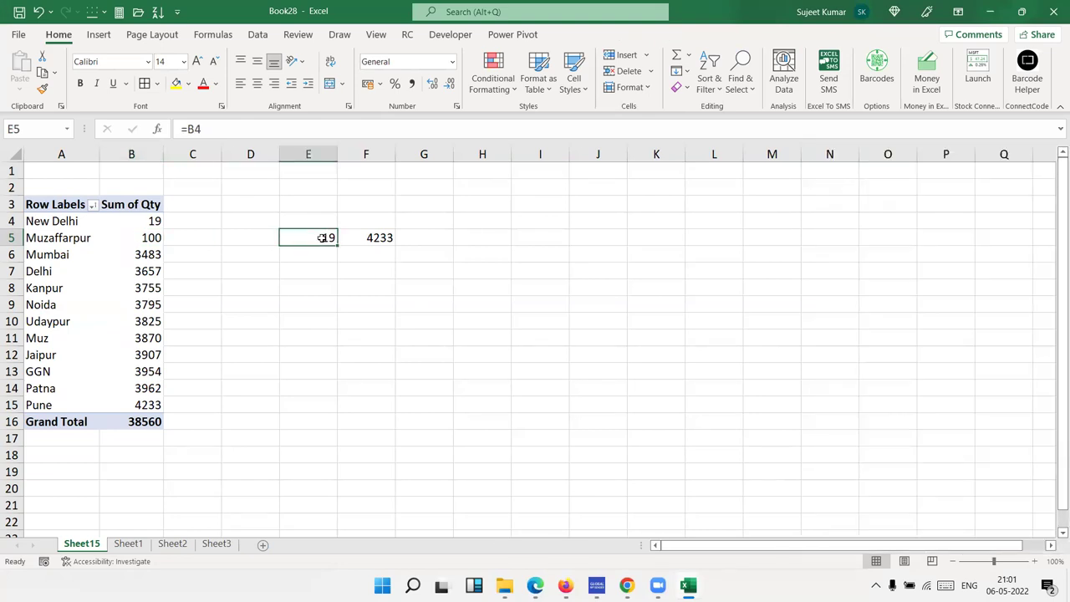
# Step: Type a label in D5, then clear D5:E5, leaving F5's 4233
pyautogui.click(267, 235)
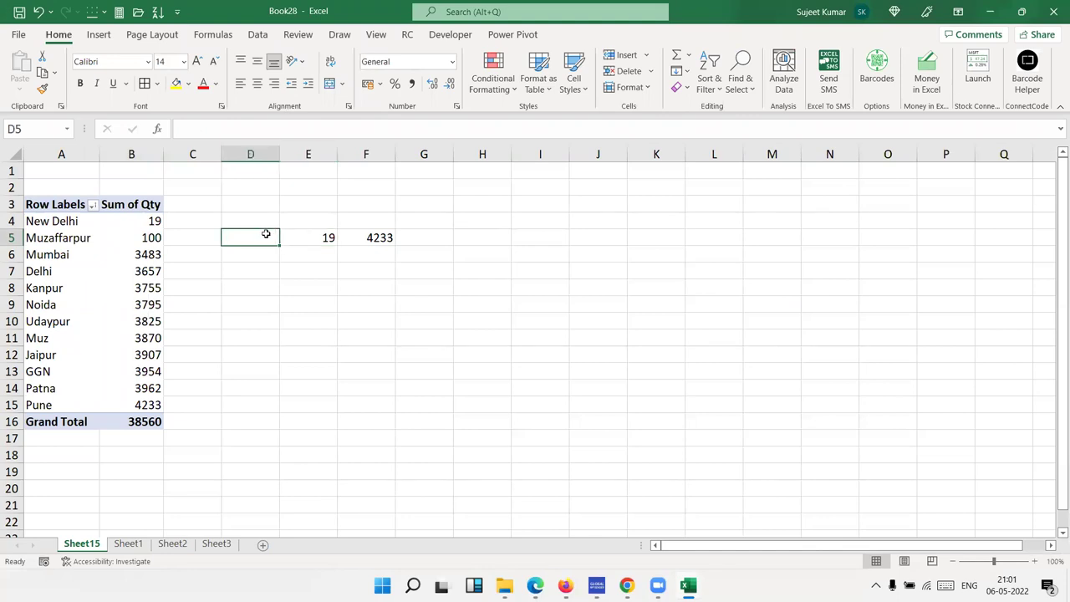
pyautogui.write('Puja')
pyautogui.press('Tab')
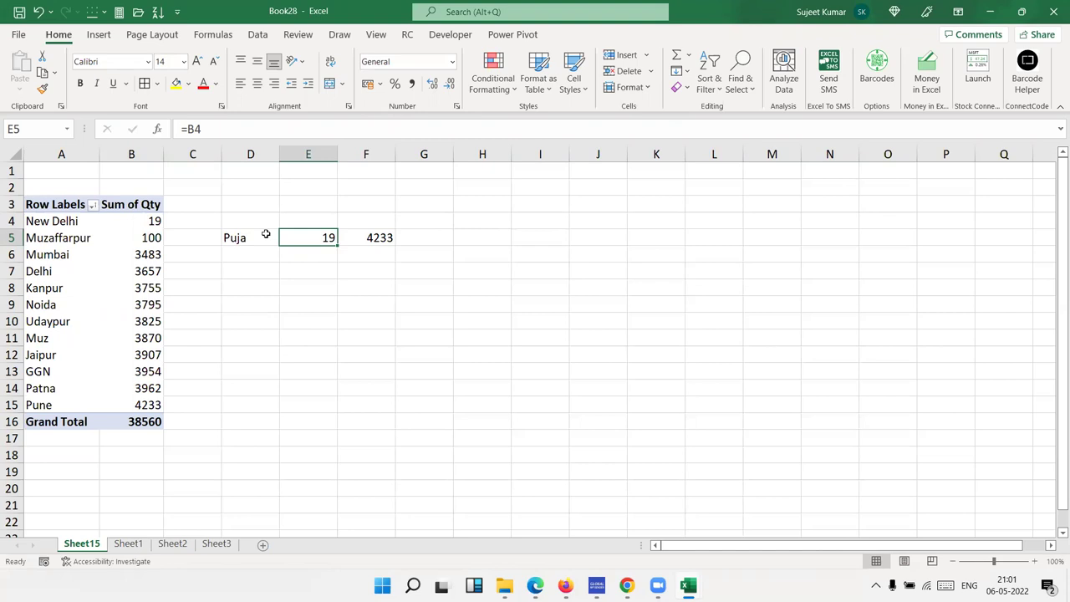
pyautogui.click(149, 403)
pyautogui.moveTo(238, 235); pyautogui.dragTo(296, 231)
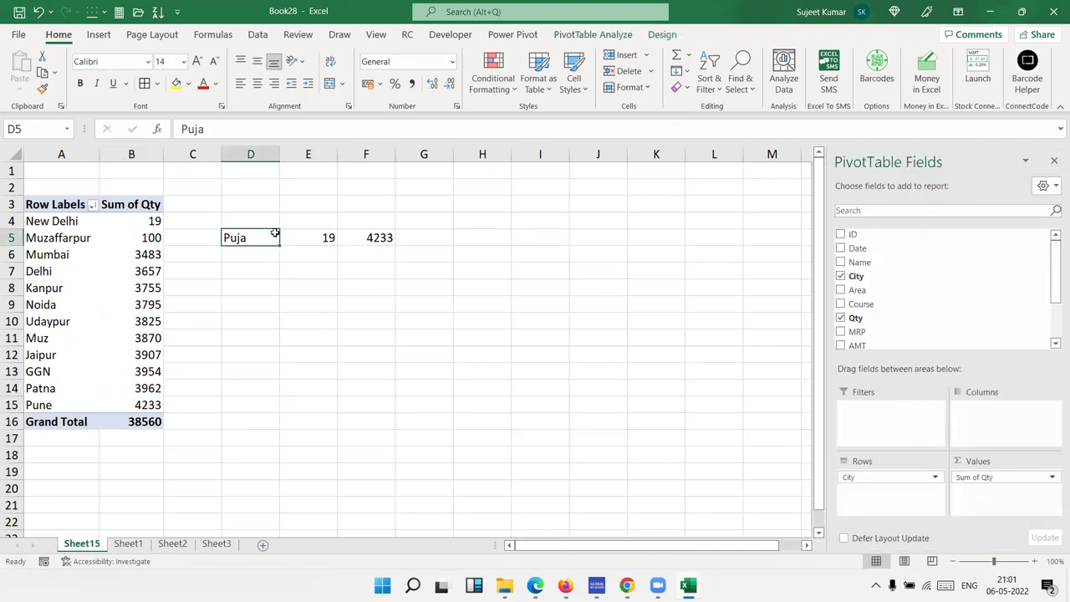
pyautogui.press('Delete')
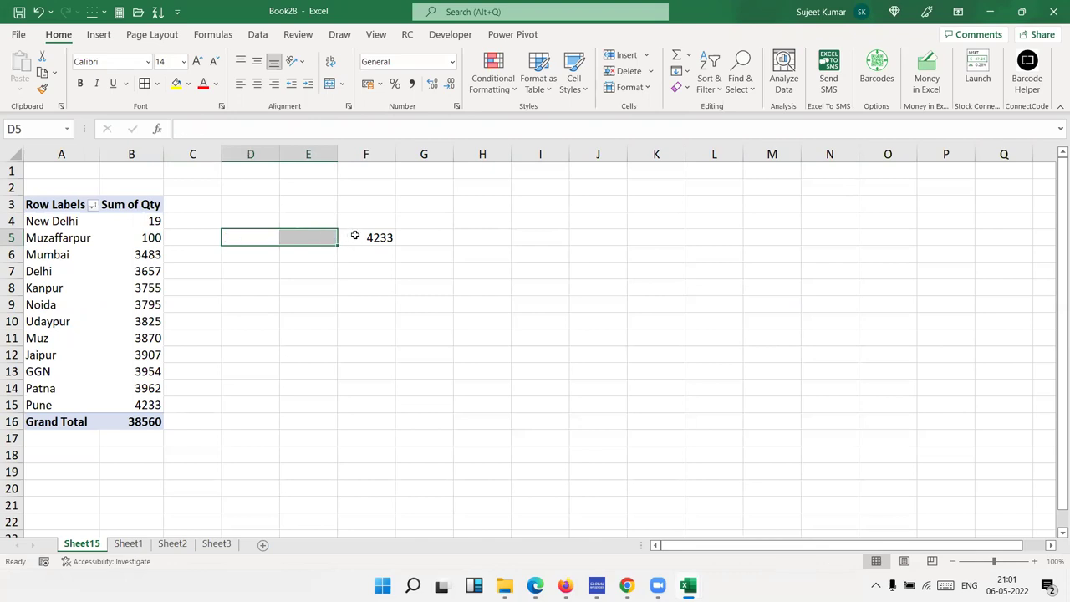
pyautogui.click(355, 236)
# Step: Replace the "Pune" item in F5's GETPIVOTDATA formula with a reference to cell E5
pyautogui.doubleClick(355, 237)
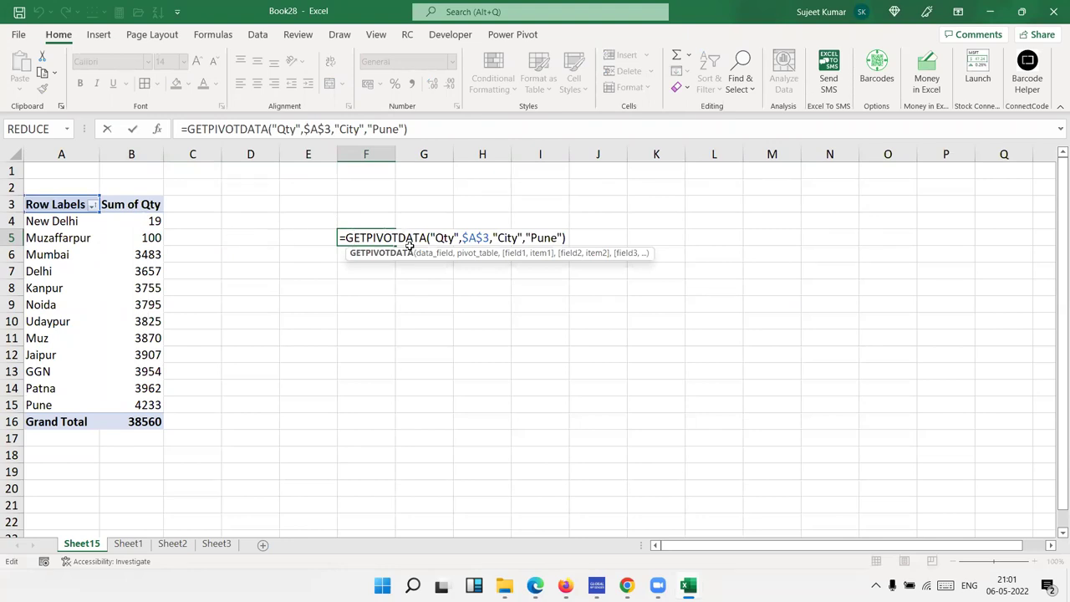
pyautogui.doubleClick(437, 239)
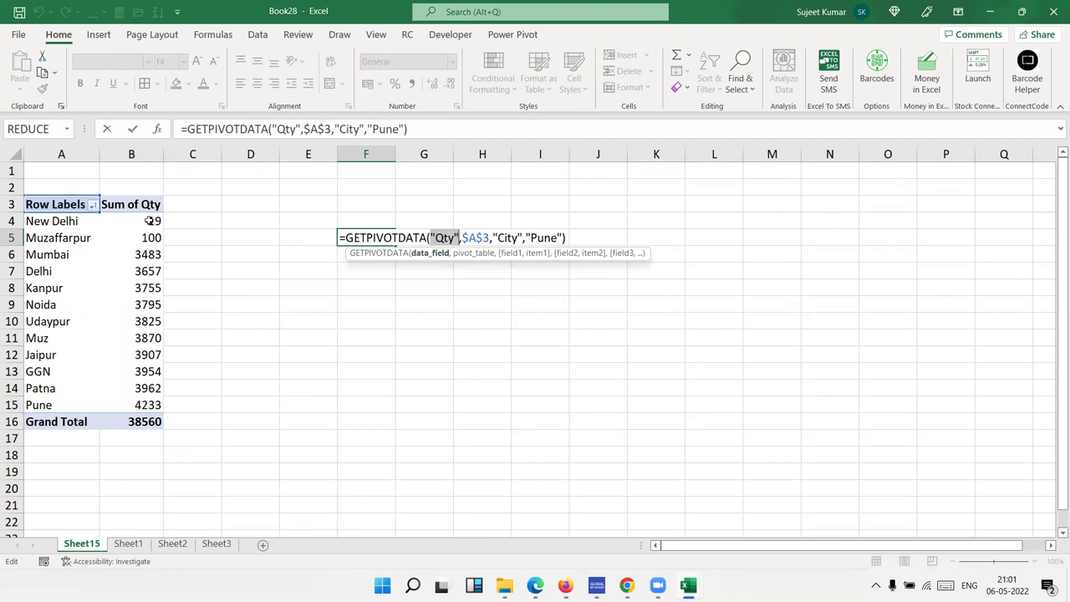
pyautogui.click(469, 236)
pyautogui.click(503, 238)
pyautogui.click(540, 238)
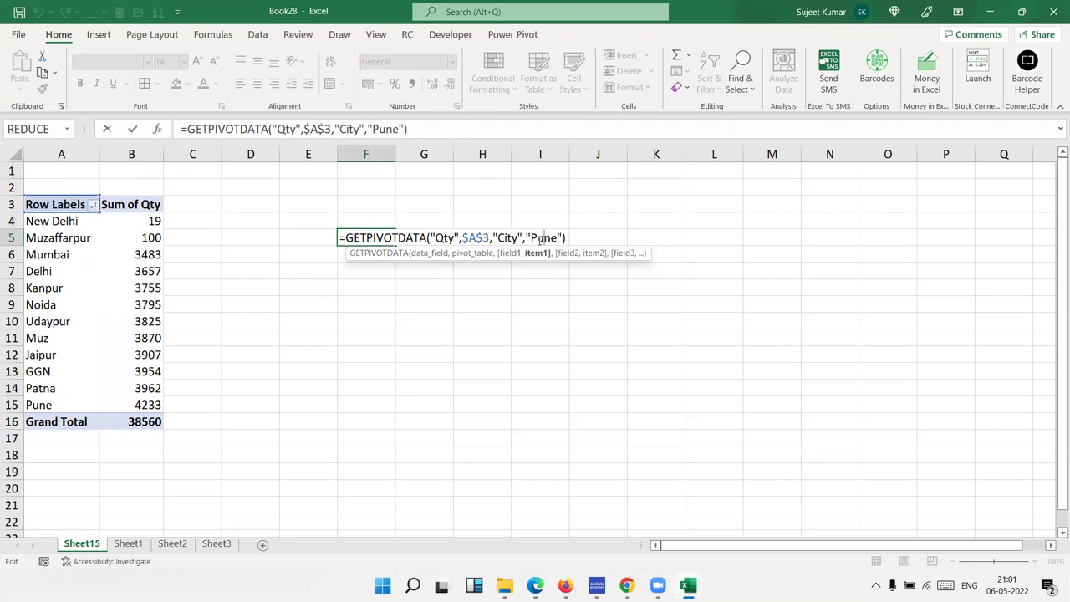
pyautogui.doubleClick(539, 239)
pyautogui.click(526, 237)
pyautogui.press('Delete')
pyautogui.press('Delete')
pyautogui.press('Delete')
pyautogui.press('Delete')
pyautogui.press('Delete')
pyautogui.press('Delete')
pyautogui.click(302, 235)
pyautogui.press('Return')
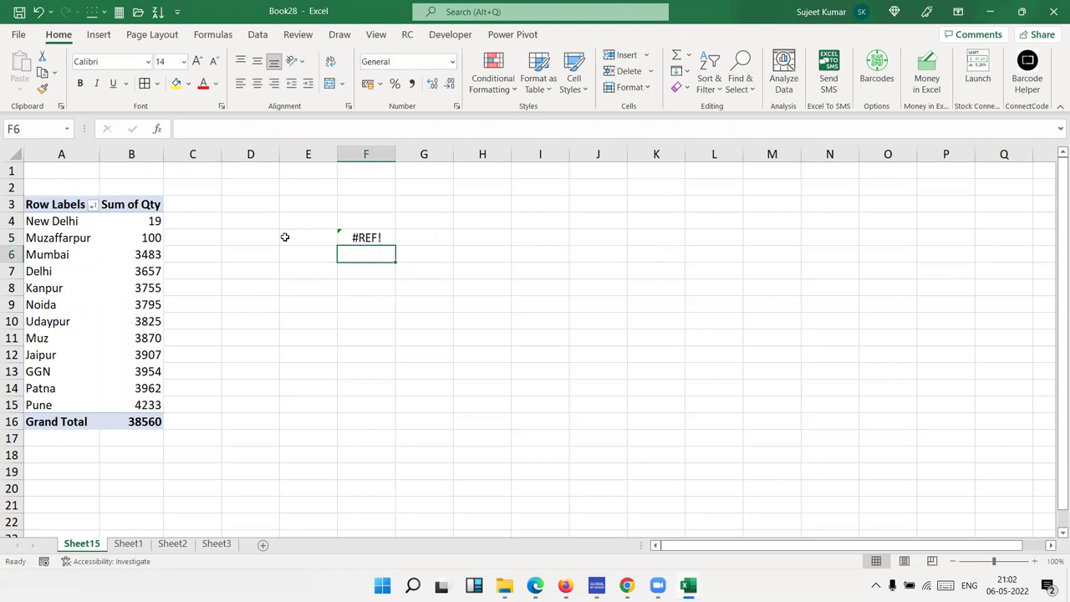
# Step: Enter Patna, then Mu, then Noida in E5 so F5 looks up each city's quantity
pyautogui.click(296, 235)
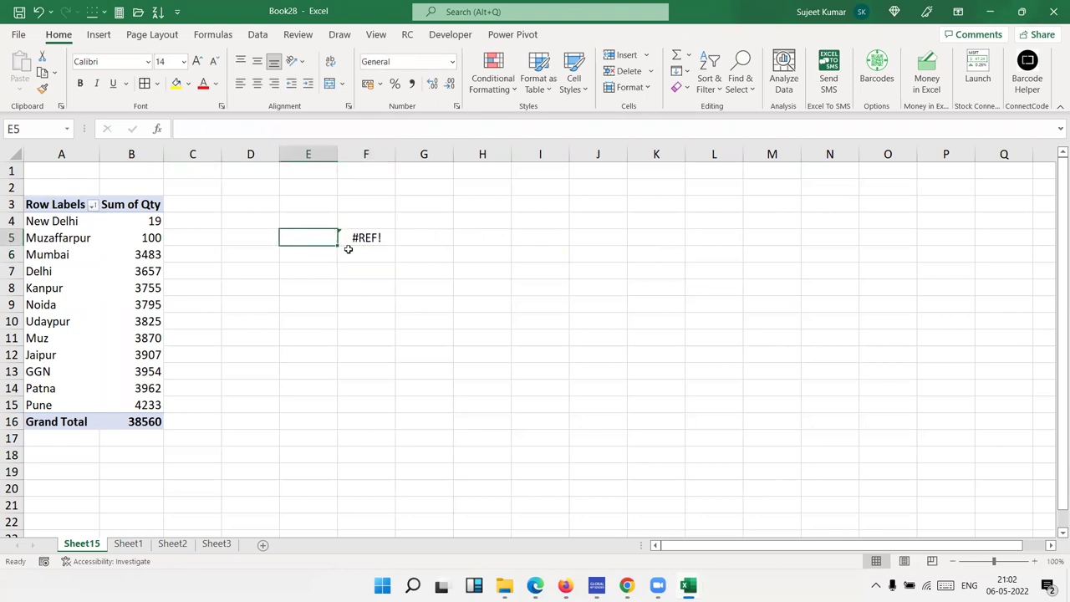
pyautogui.write('Patna')
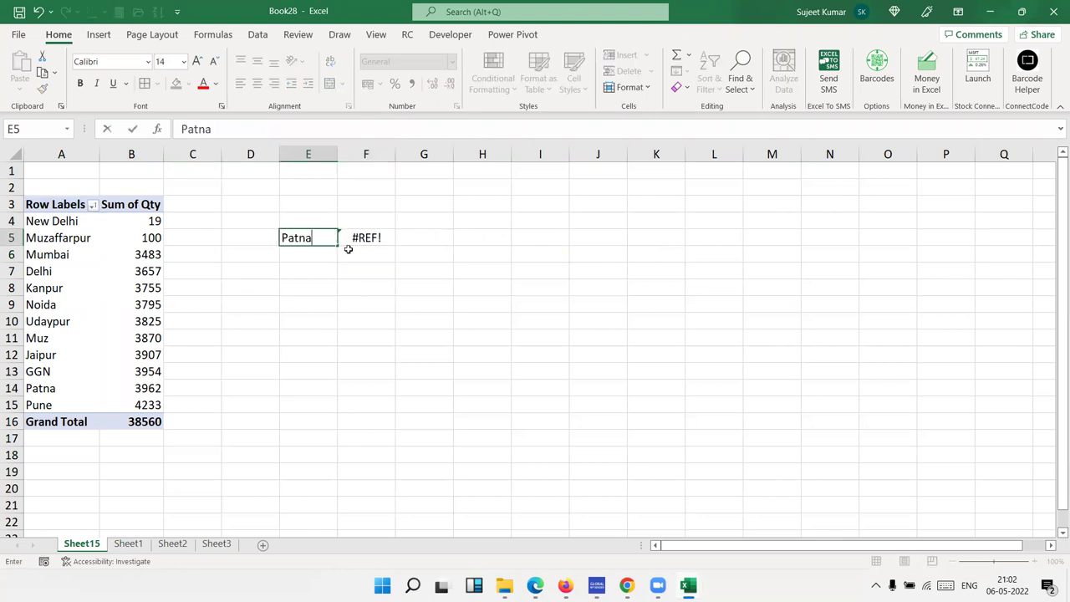
pyautogui.press('Return')
pyautogui.press('Up')
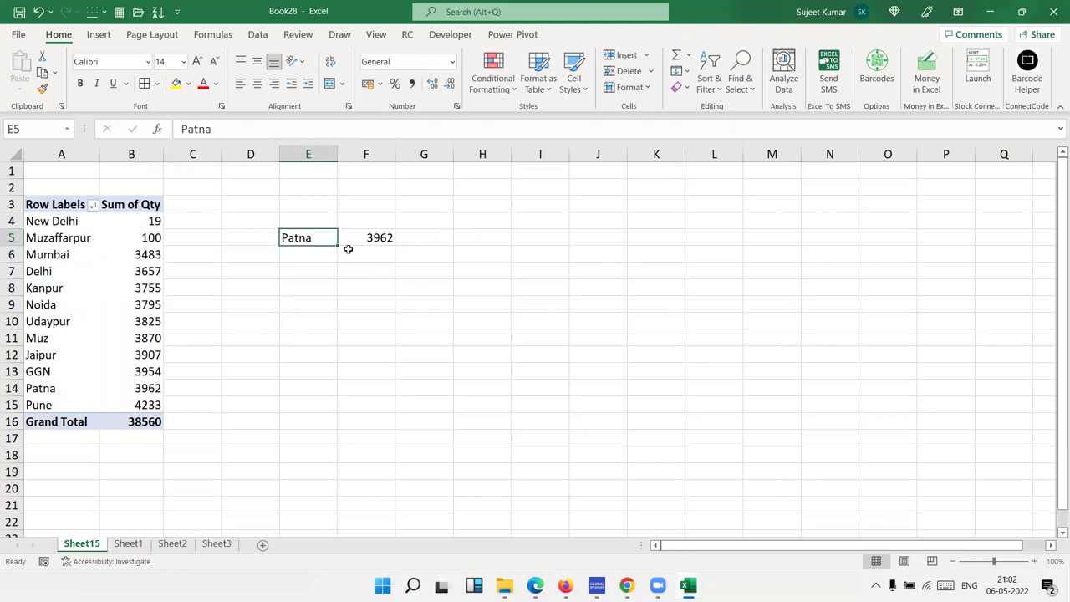
pyautogui.write('Mu')
pyautogui.press('Return')
pyautogui.press('Up')
pyautogui.write('Noida')
pyautogui.press('Return')
# Step: Re-commit F5's formula unchanged and select Noida's quantity in the pivot table
pyautogui.press('Up')
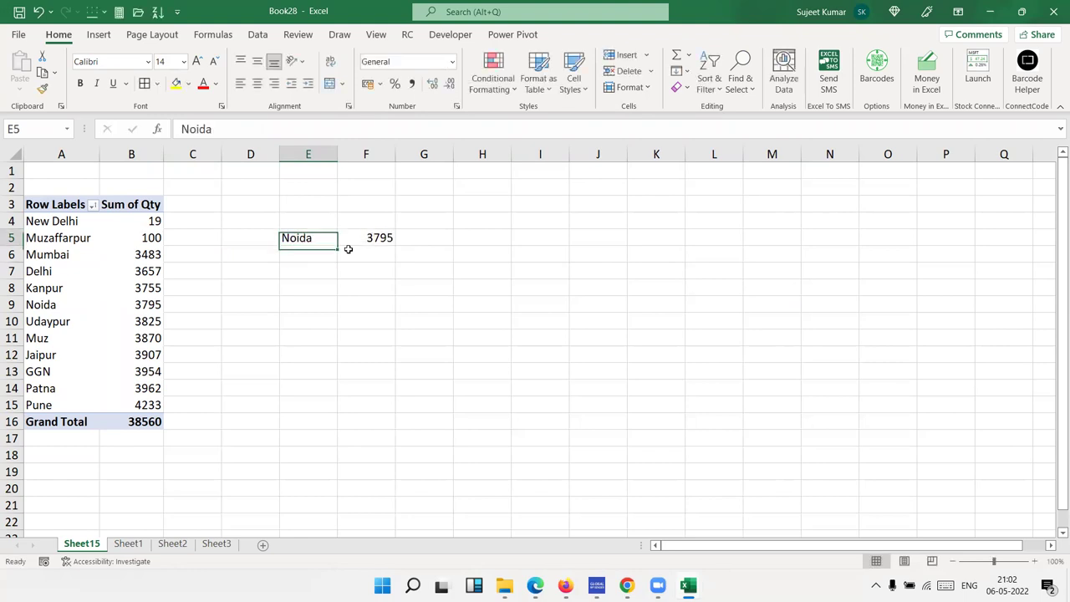
pyautogui.press('Right')
pyautogui.press('F2')
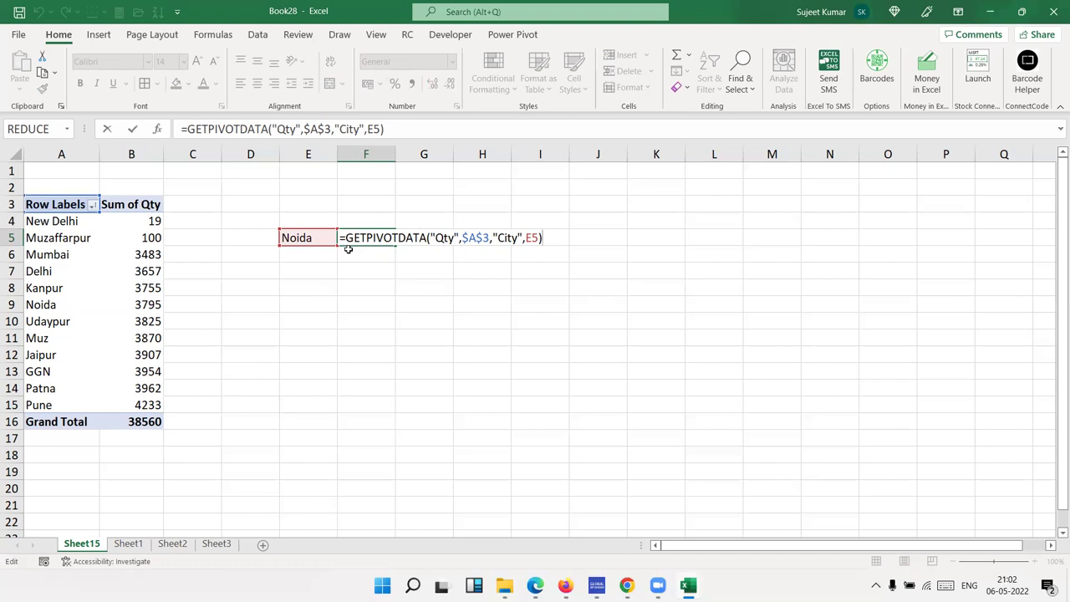
pyautogui.press('Return')
pyautogui.press('Down')
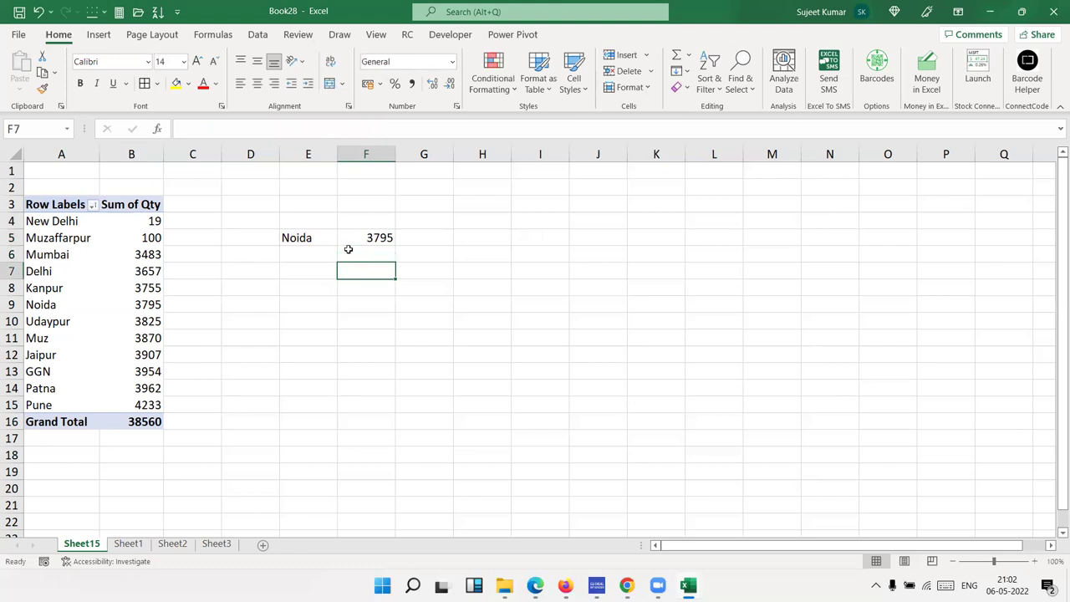
pyautogui.click(134, 301)
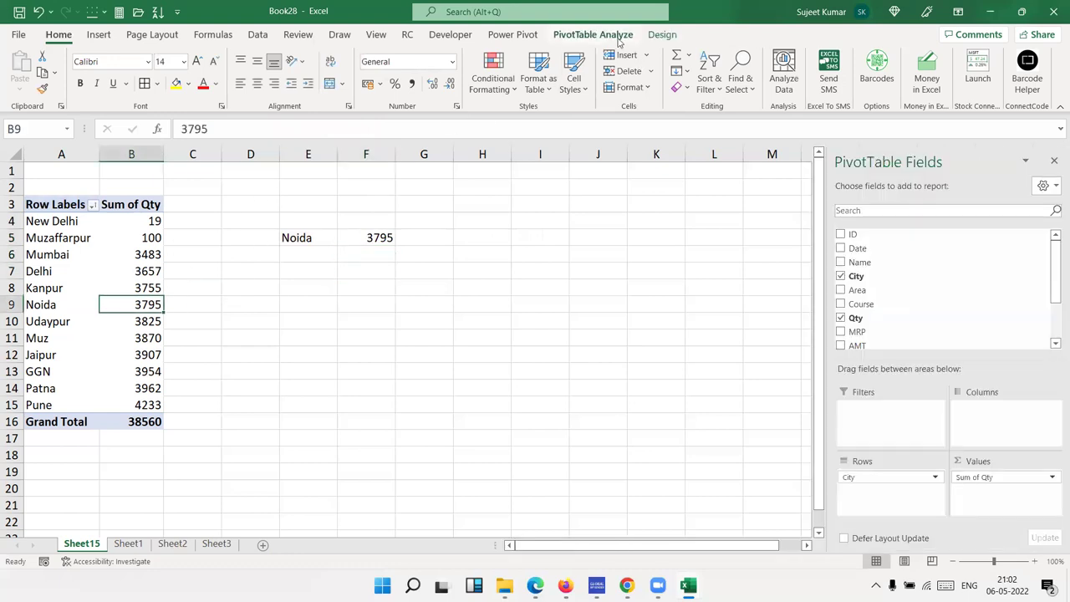
# Step: Turn off Generate GetPivotData and enter =B6 in F7 to show Mumbai's 3483
pyautogui.click(616, 35)
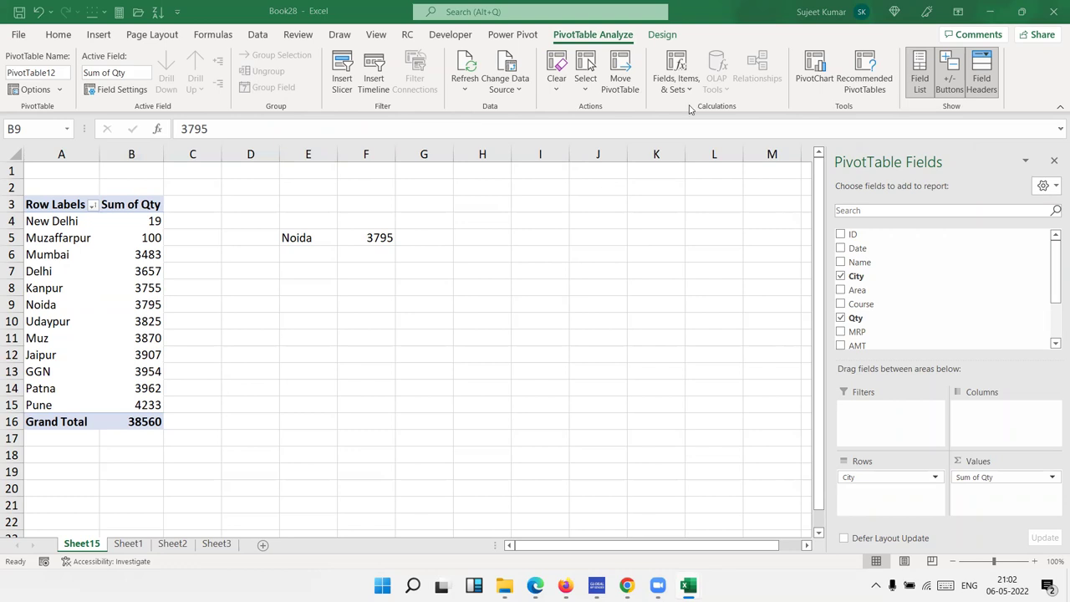
pyautogui.click(58, 90)
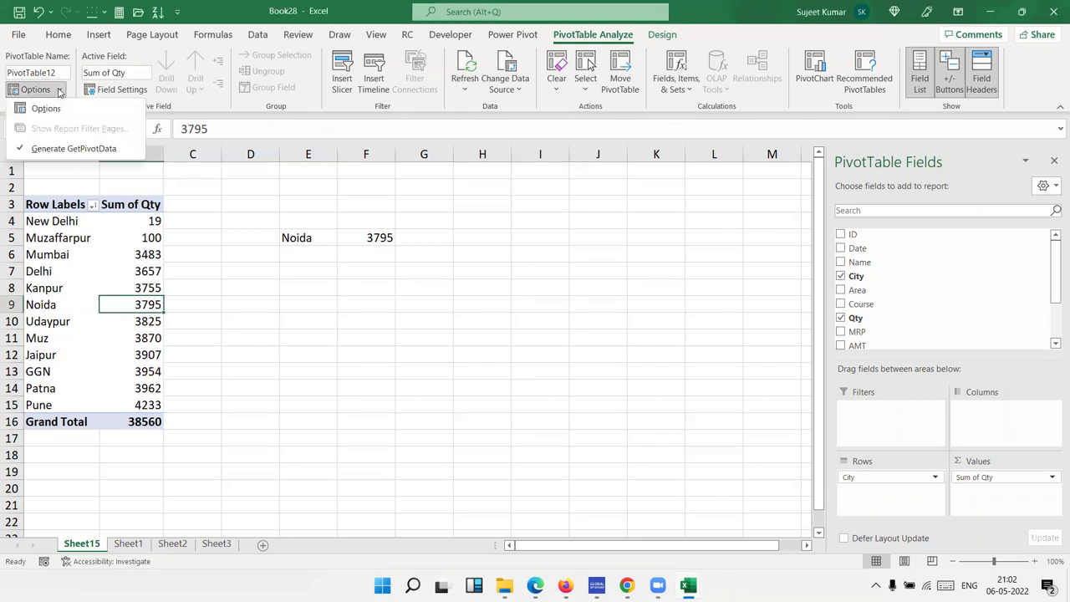
pyautogui.click(23, 148)
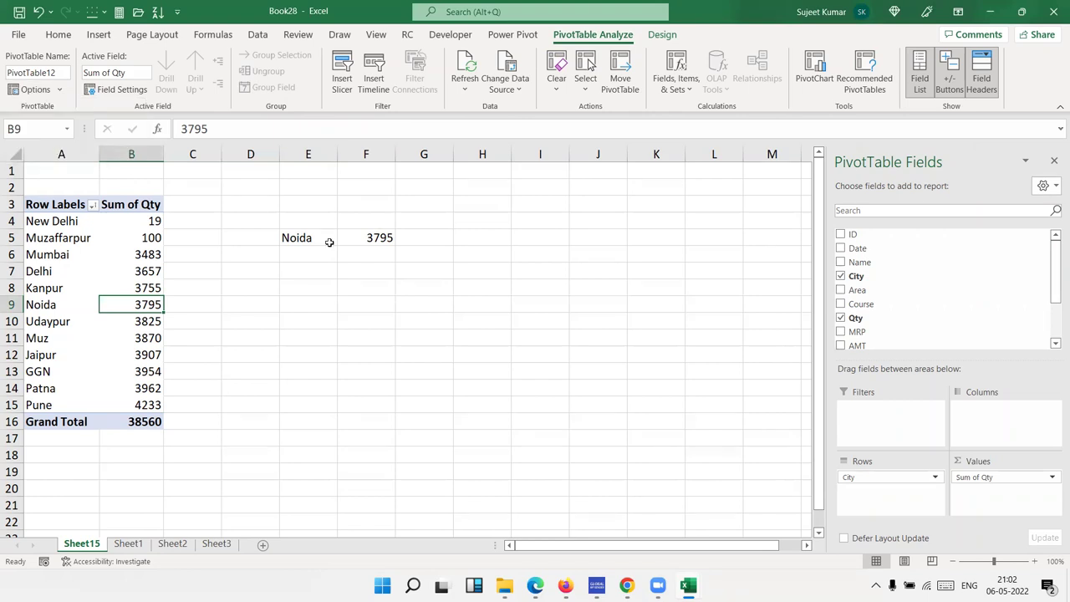
pyautogui.click(353, 269)
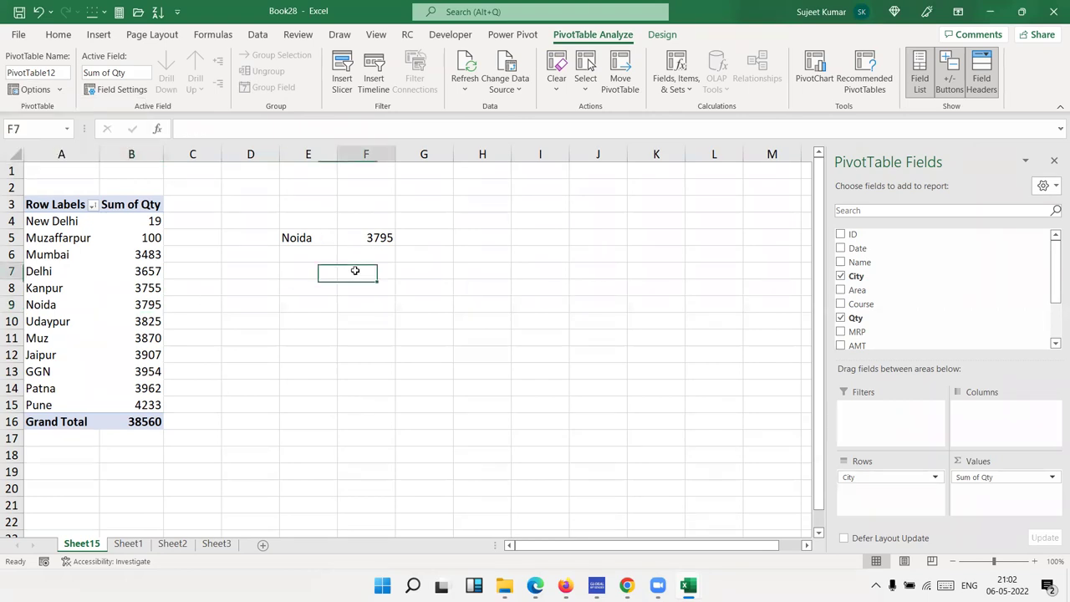
pyautogui.write('=')
pyautogui.click(152, 262)
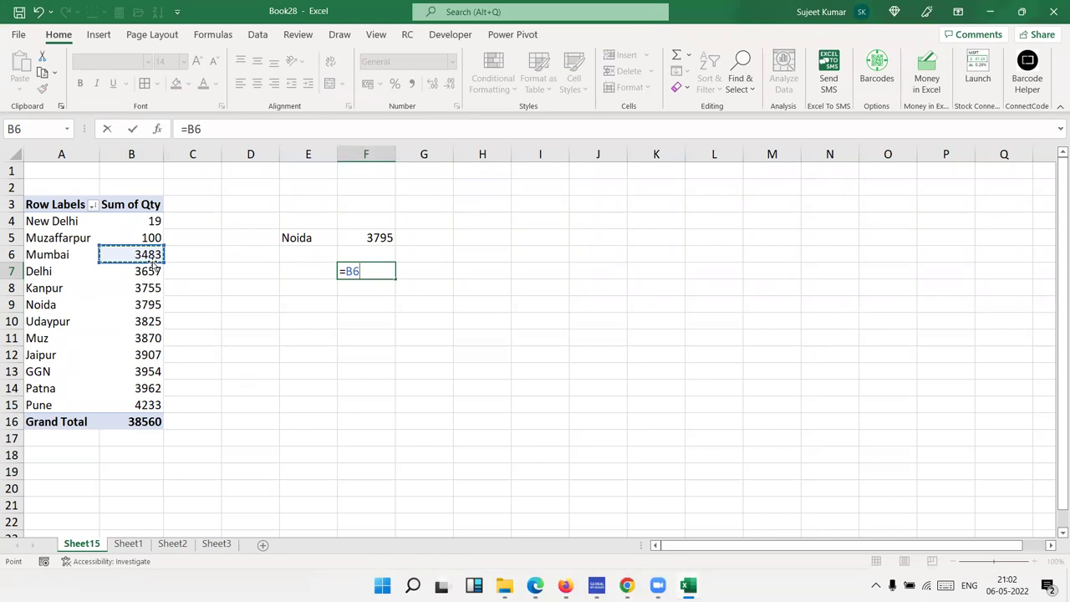
pyautogui.press('Return')
# Step: Turn Generate GetPivotData back on from the PivotTable Options list
pyautogui.click(136, 286)
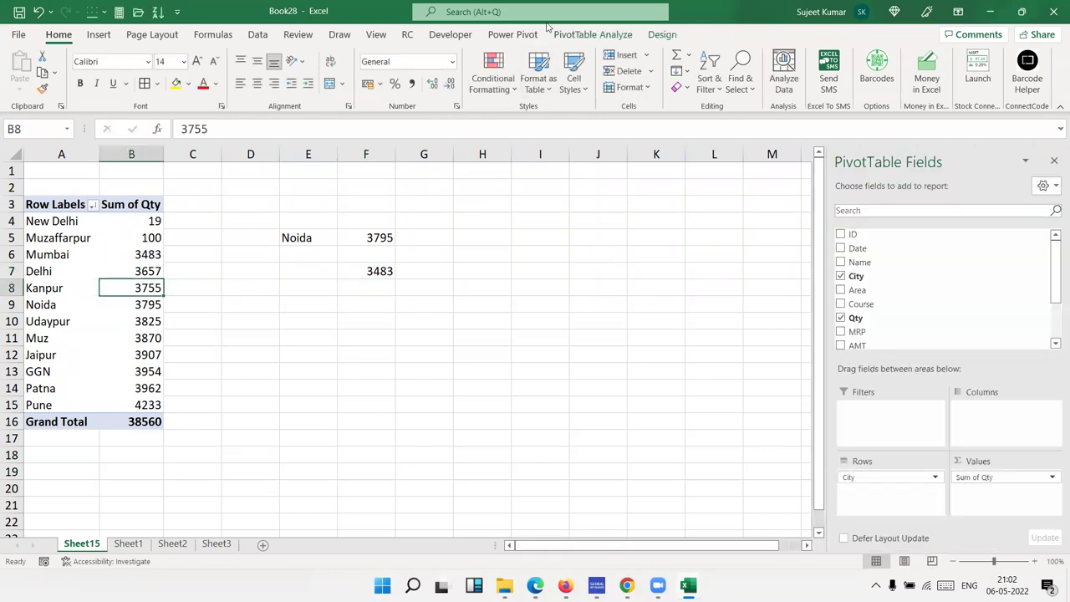
pyautogui.click(606, 39)
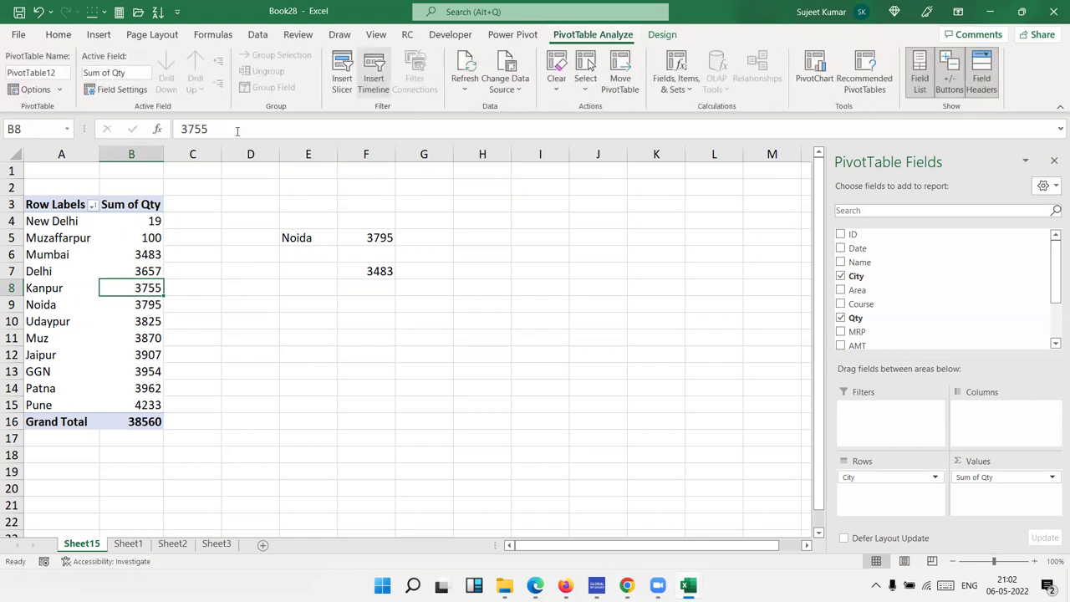
pyautogui.click(59, 89)
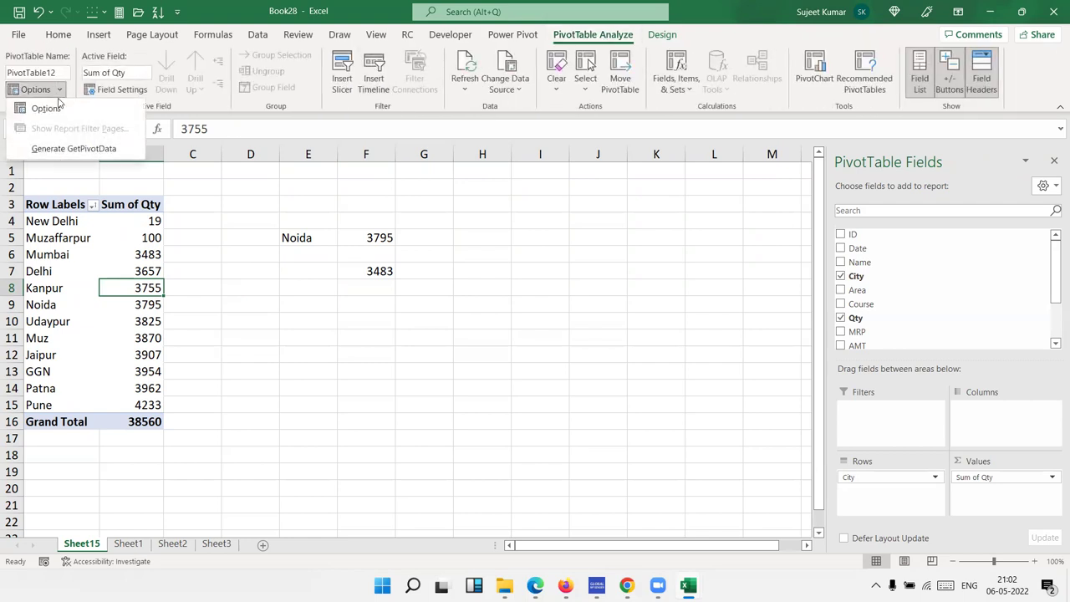
pyautogui.click(74, 149)
# Step: Start a reference to Noida's quantity in F9, cancel it, and begin opening Calculated Field
pyautogui.click(372, 304)
pyautogui.write('=')
pyautogui.click(154, 305)
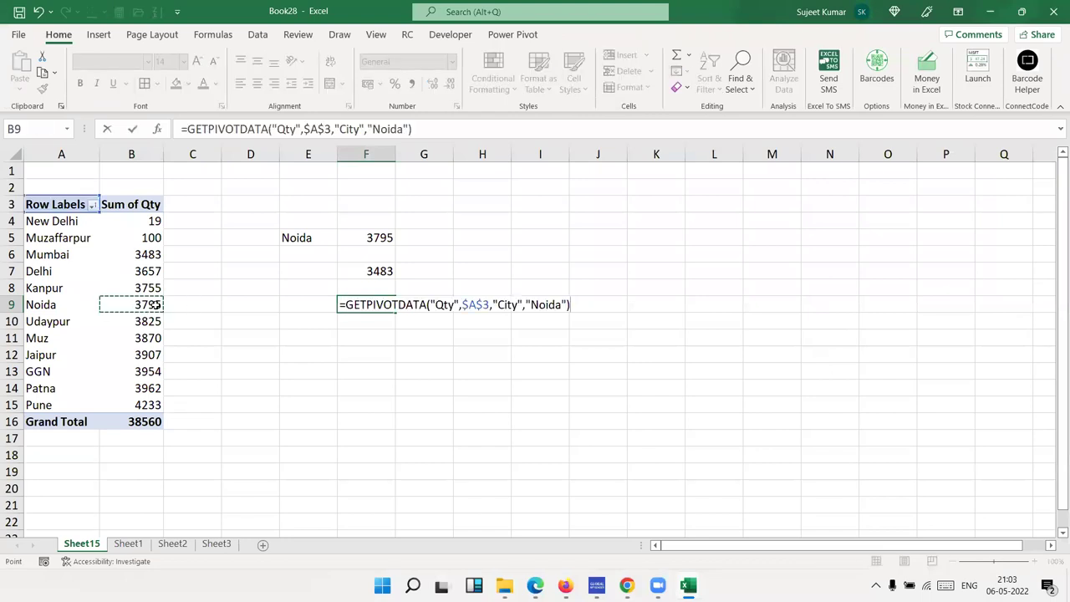
pyautogui.press('Escape')
pyautogui.click(148, 289)
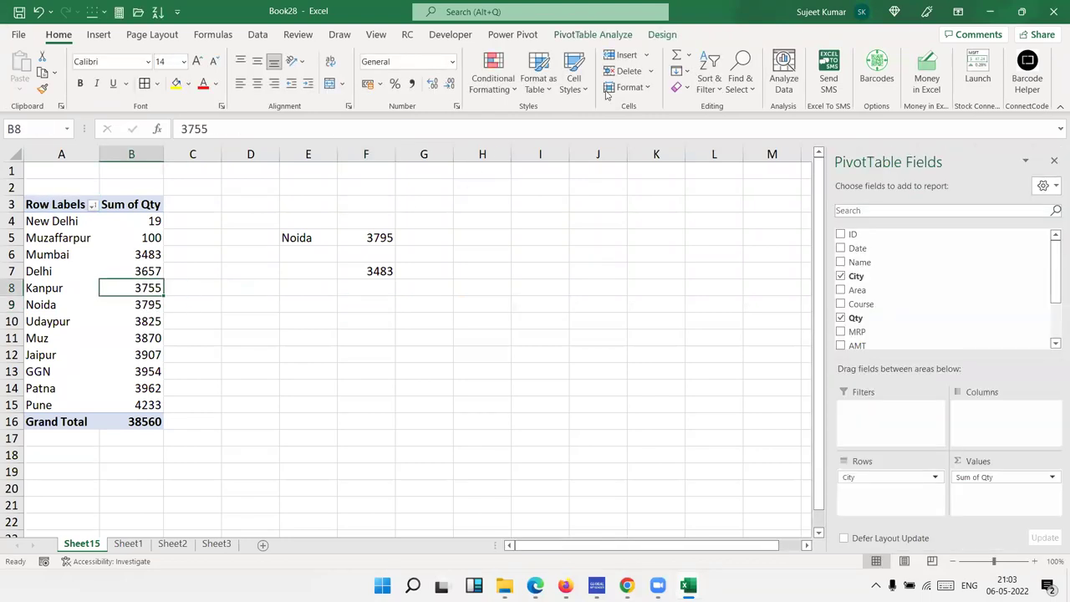
pyautogui.hotkey('alt', 'j')
# Step: Open the Insert Calculated Field dialog, then close it without adding a field
pyautogui.press('t')
pyautogui.press('j')
pyautogui.press('f')
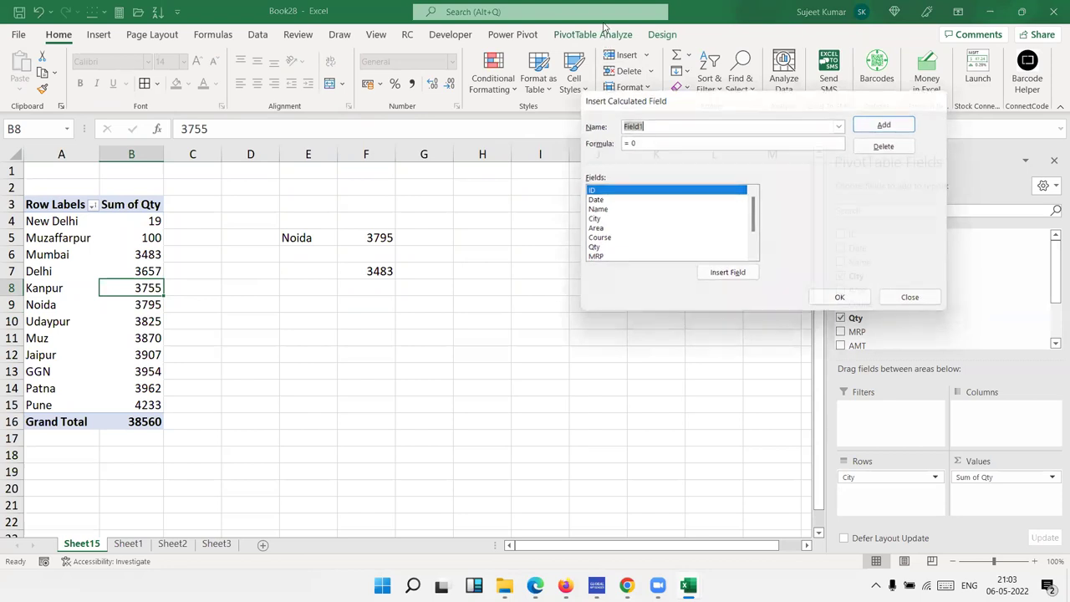
pyautogui.click(595, 34)
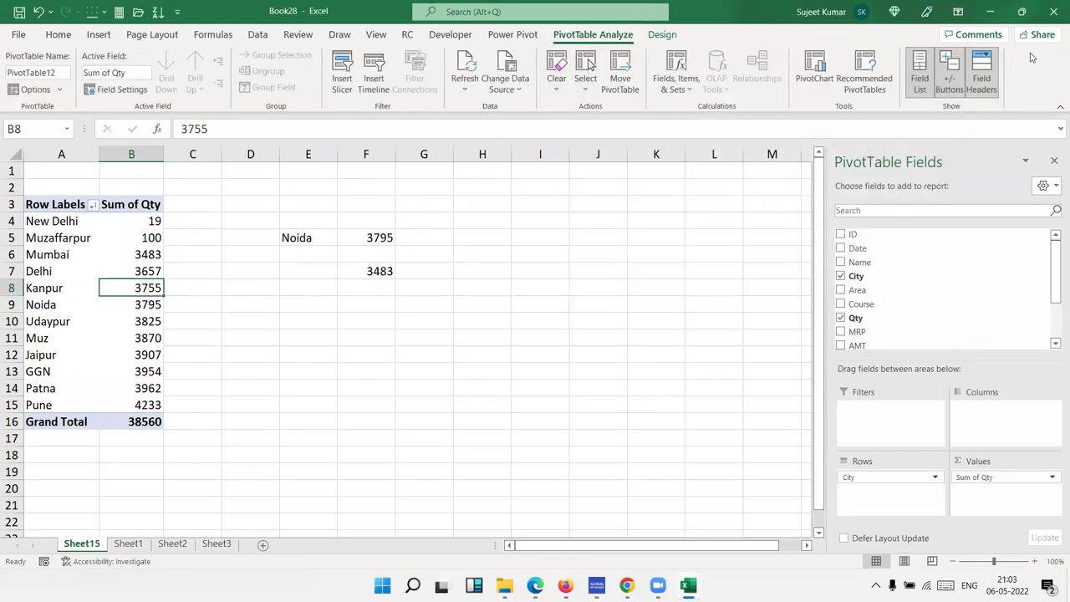
# Step: Toggle Field Headers, +/- Buttons and Field List off and back on, then open Clear
pyautogui.click(983, 80)
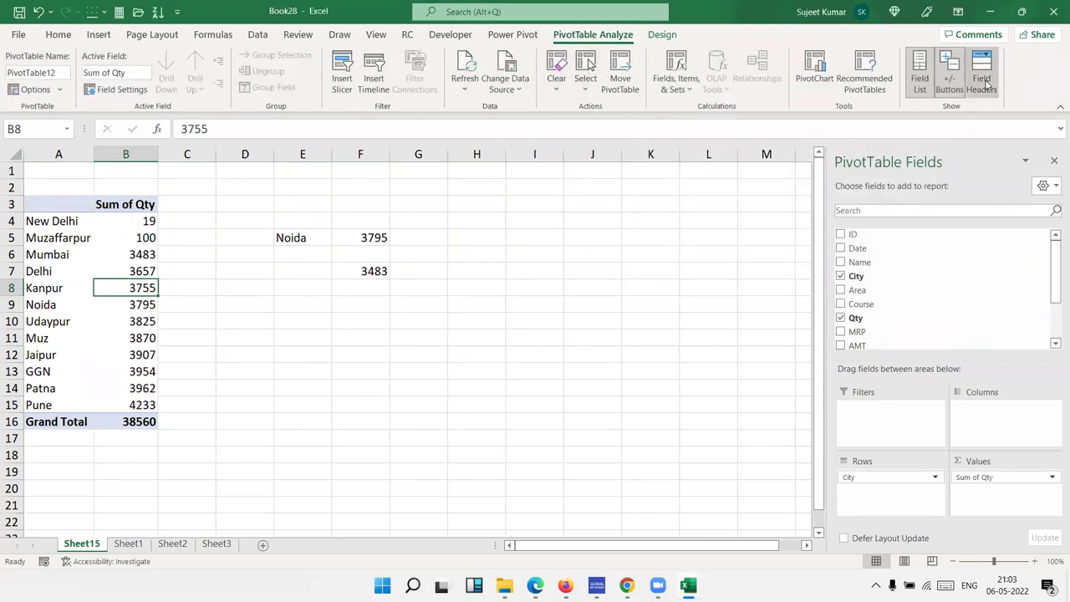
pyautogui.click(983, 80)
pyautogui.click(950, 84)
pyautogui.click(950, 84)
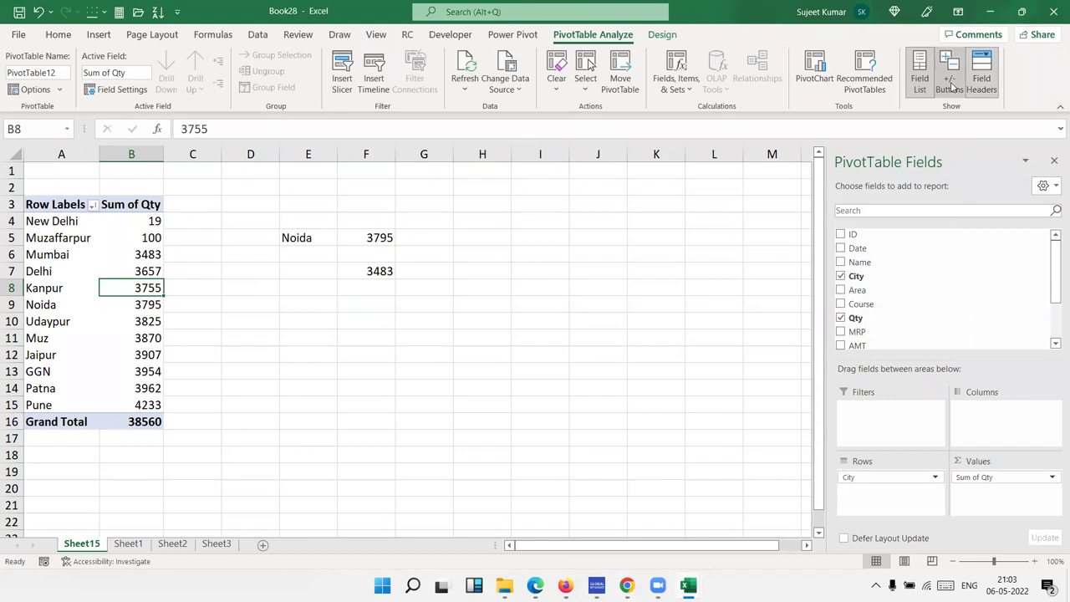
pyautogui.click(919, 84)
pyautogui.click(920, 84)
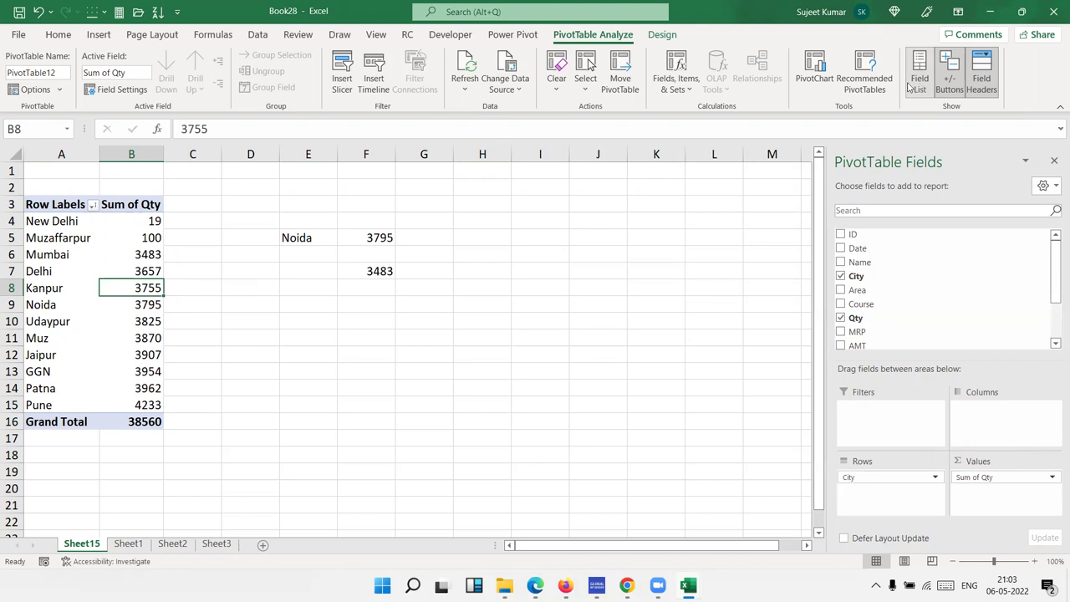
pyautogui.click(557, 88)
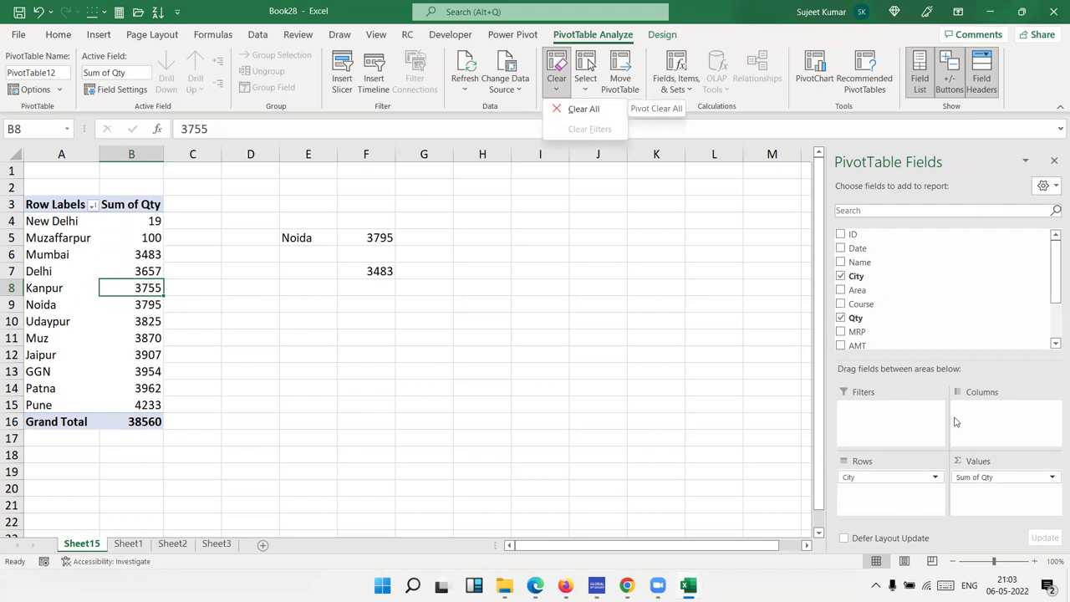
# Step: Add Area as a report filter and filter the pivot to East only
pyautogui.press('Escape')
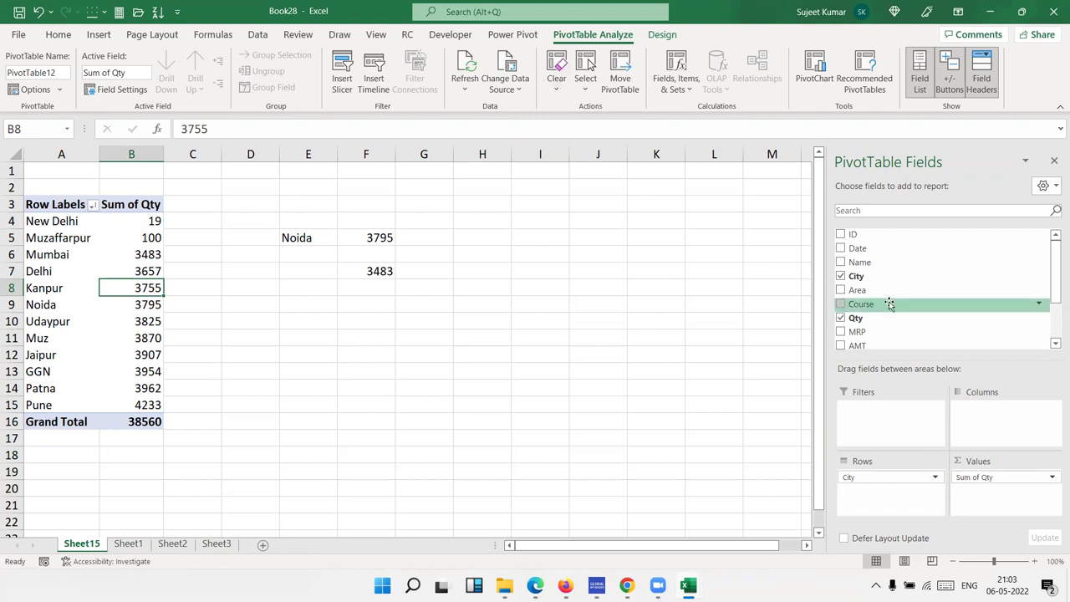
pyautogui.moveTo(885, 291); pyautogui.dragTo(886, 413)
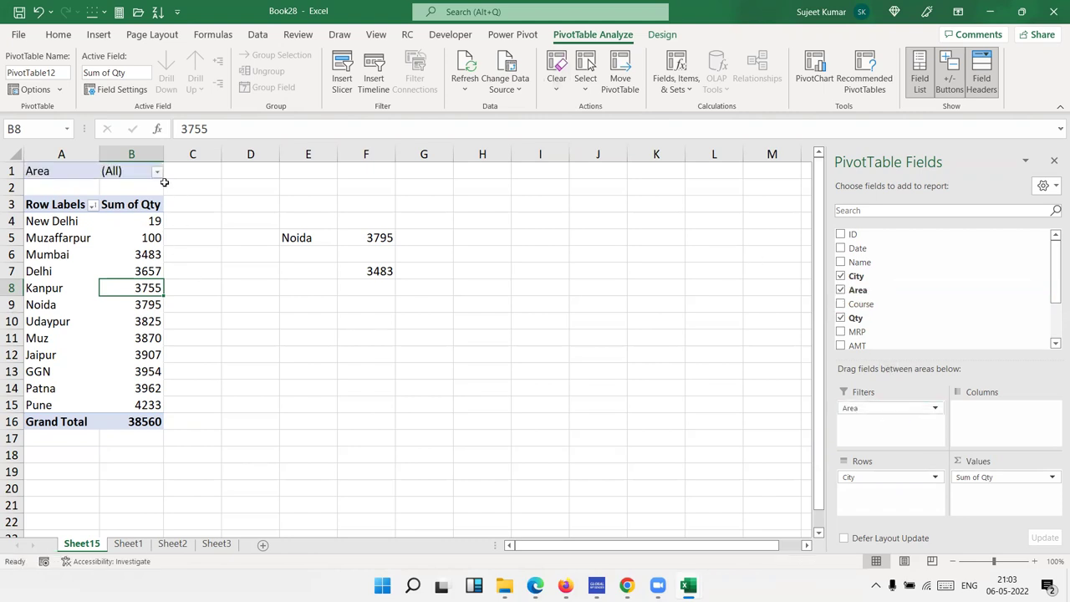
pyautogui.click(155, 172)
pyautogui.click(26, 230)
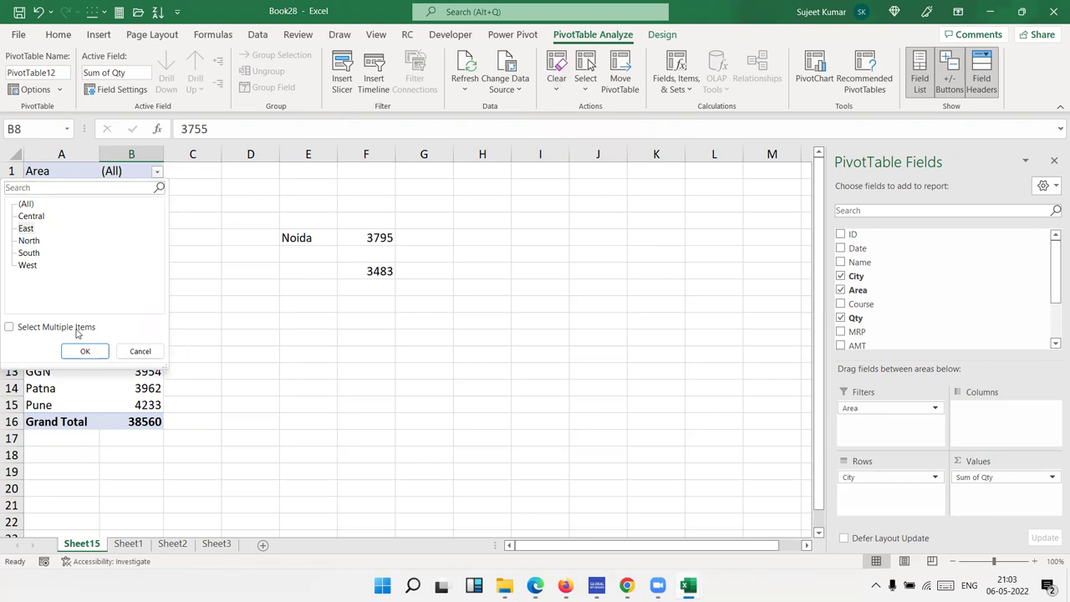
pyautogui.click(84, 351)
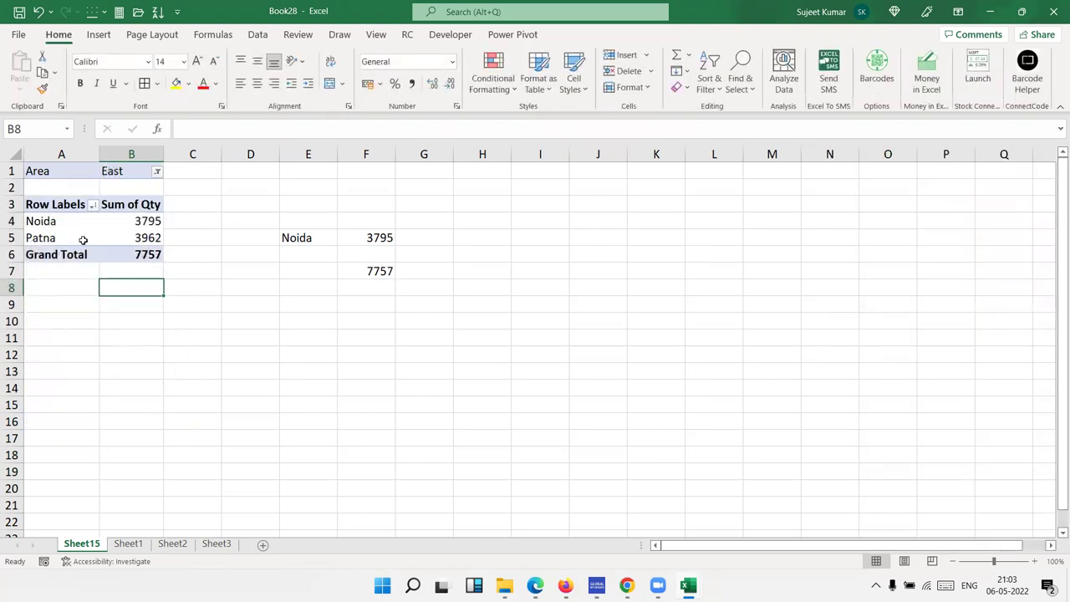
# Step: Clear the Area filter with Clear > Clear Filters so all cities show again
pyautogui.click(83, 240)
pyautogui.click(586, 34)
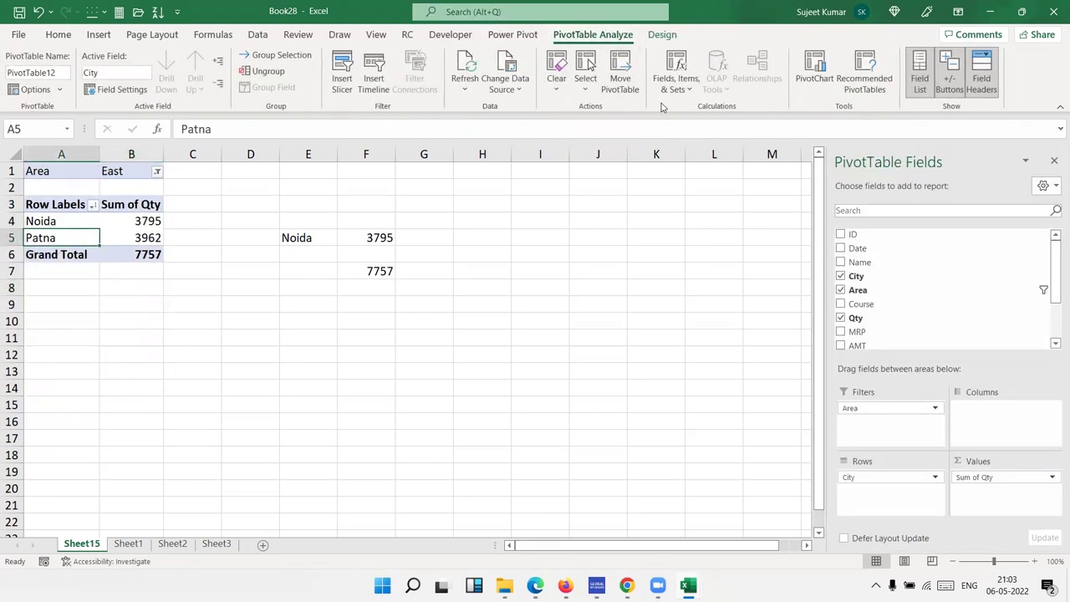
pyautogui.click(557, 84)
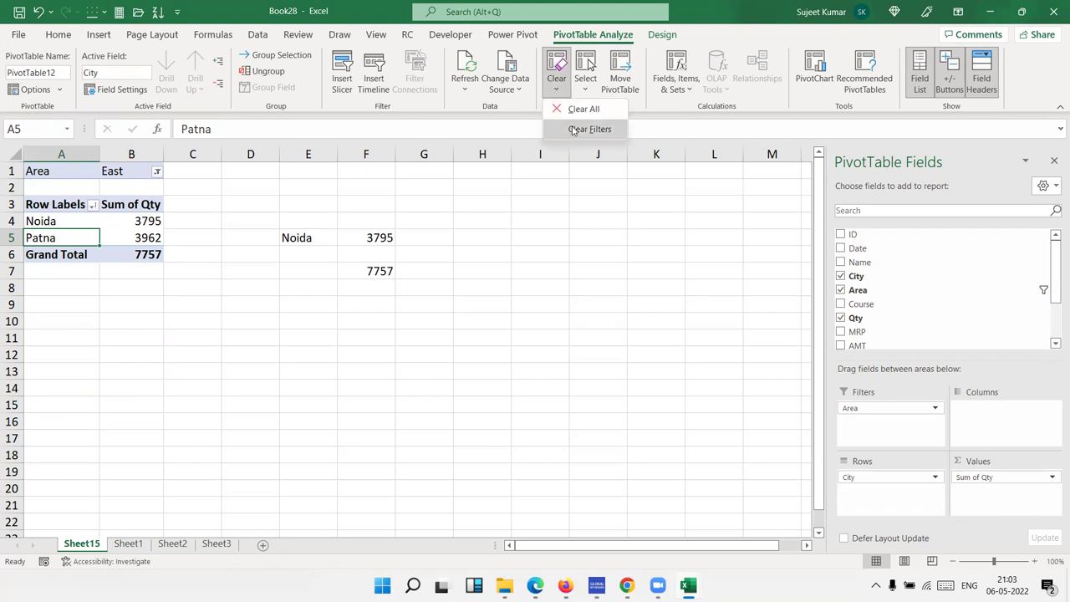
pyautogui.click(574, 130)
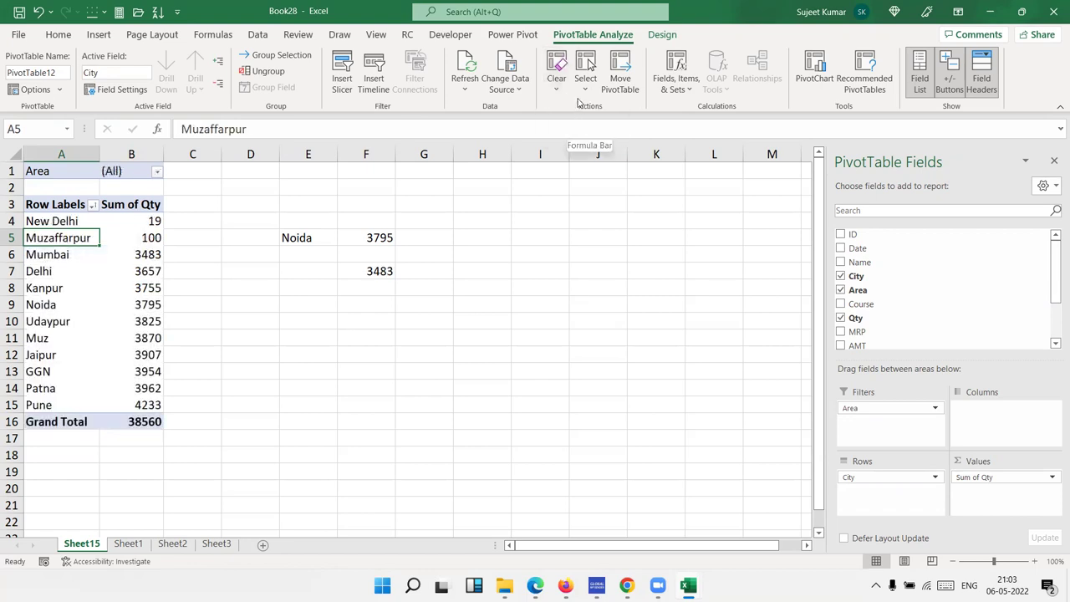
pyautogui.click(560, 98)
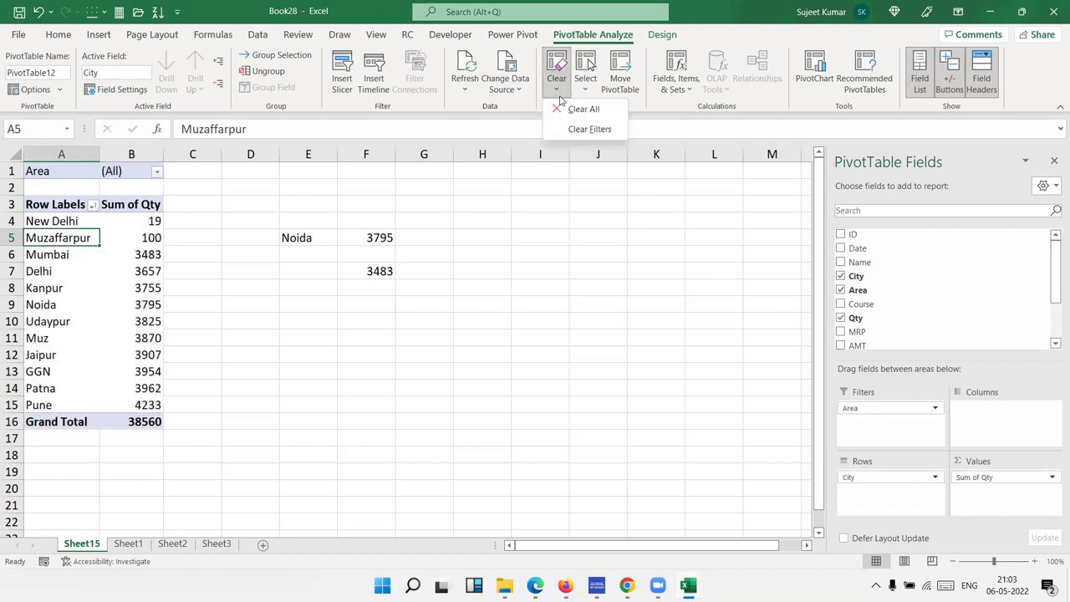
pyautogui.click(585, 92)
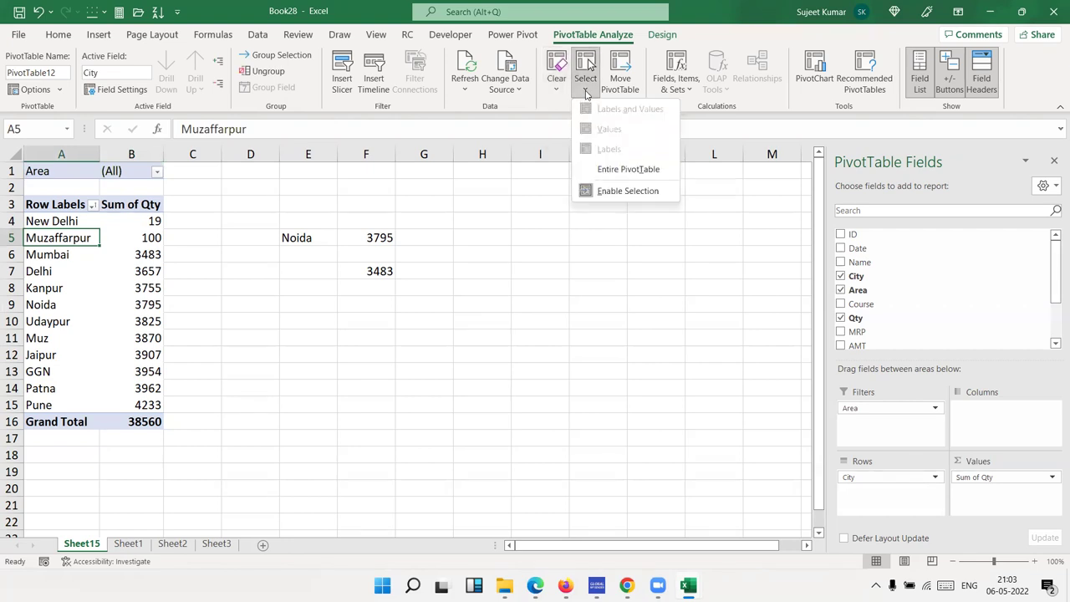
pyautogui.click(633, 171)
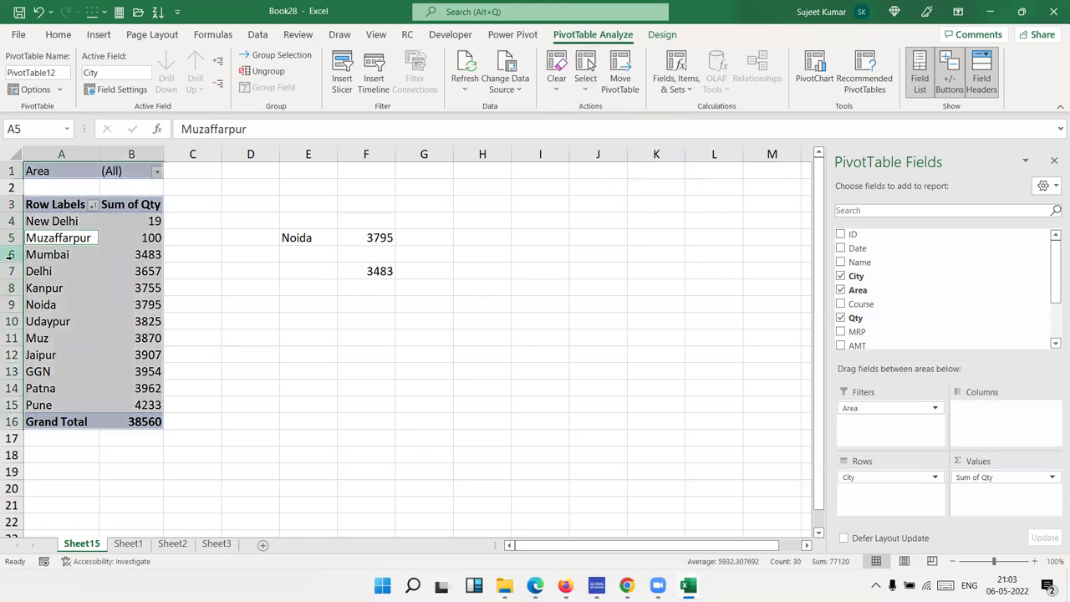
pyautogui.click(587, 98)
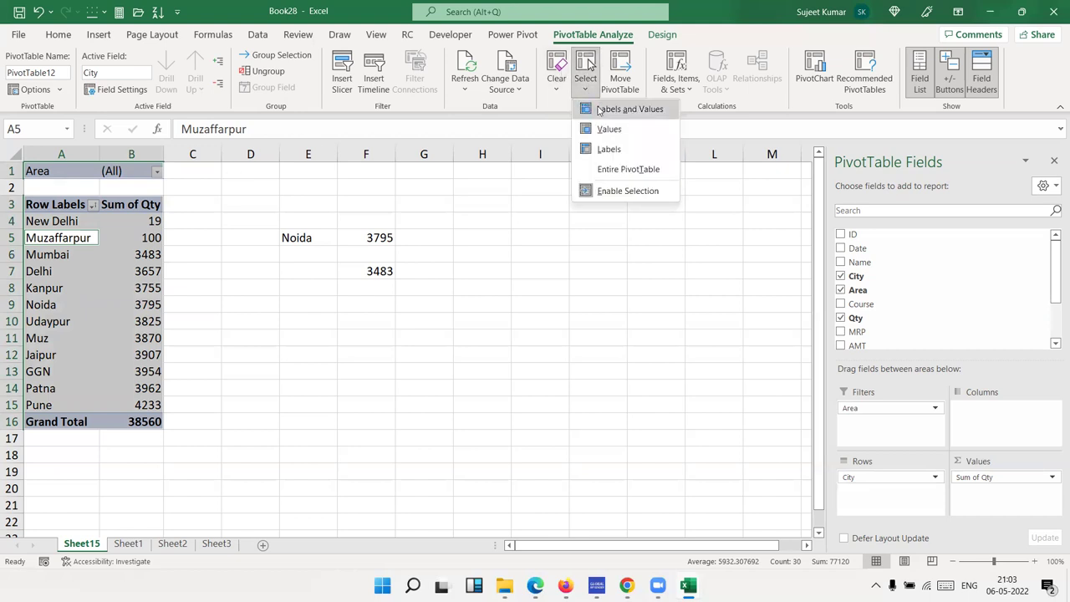
pyautogui.click(599, 111)
pyautogui.click(586, 88)
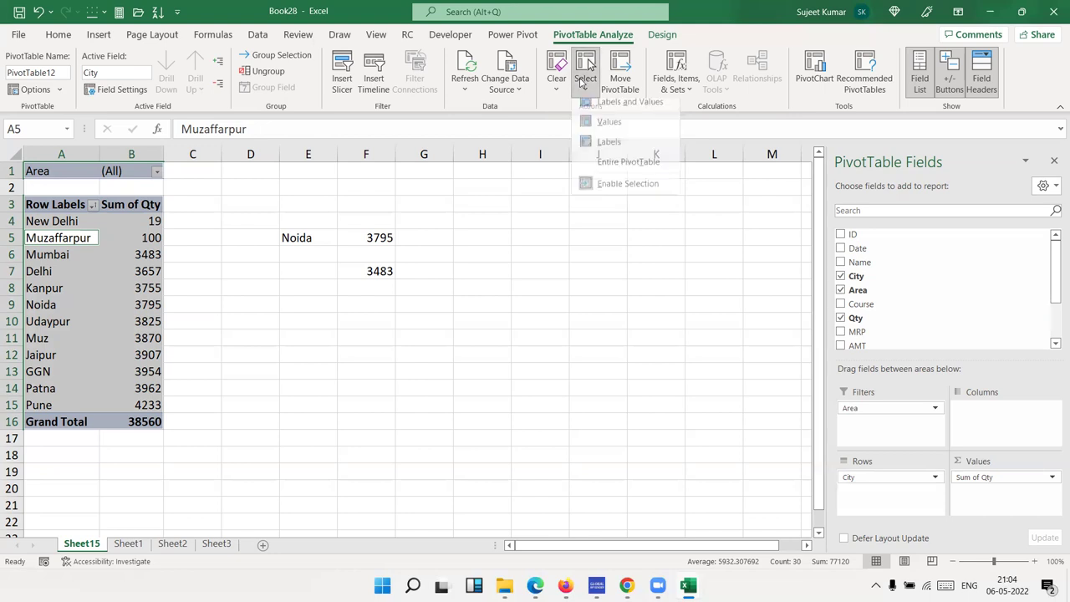
pyautogui.click(608, 131)
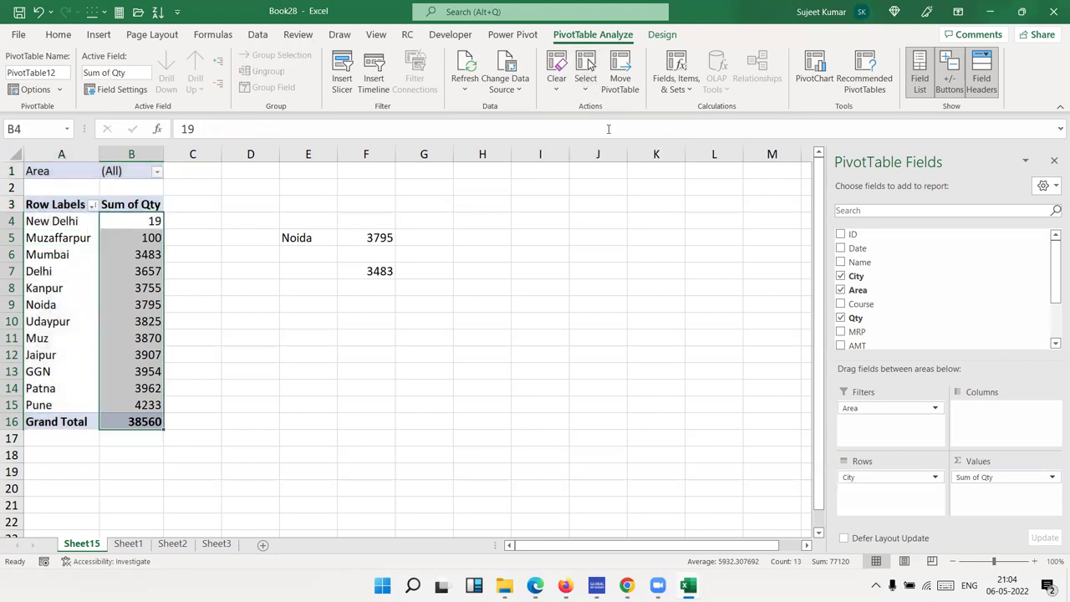
pyautogui.click(584, 87)
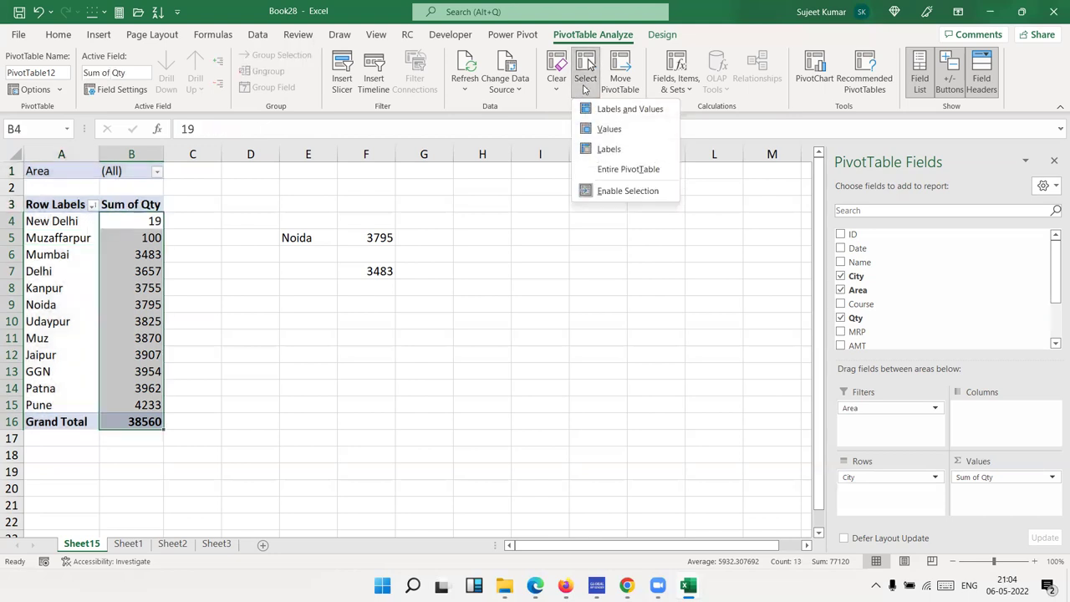
pyautogui.click(609, 149)
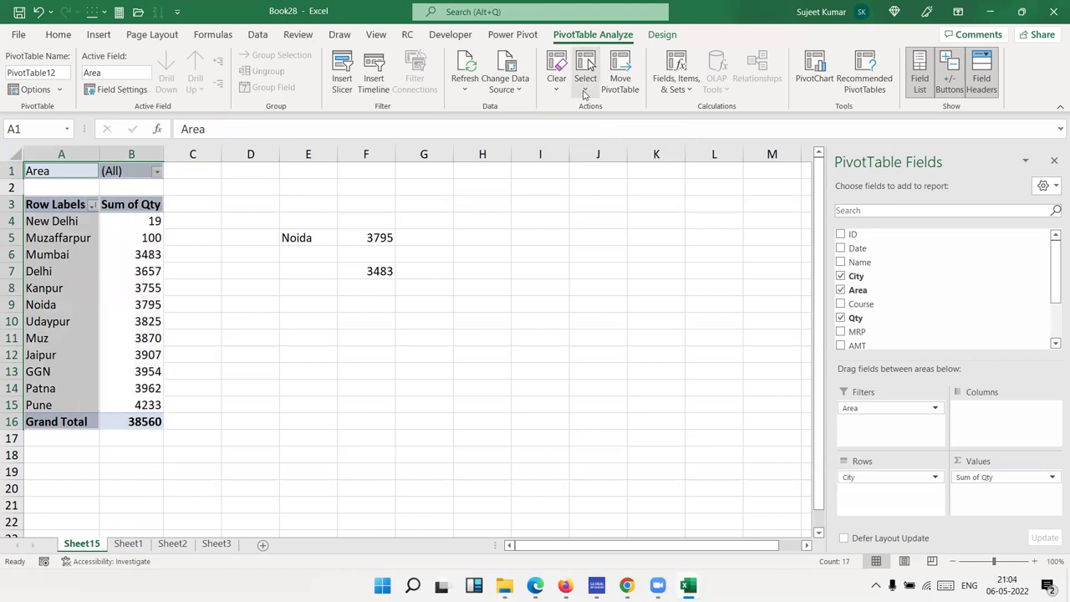
pyautogui.click(585, 84)
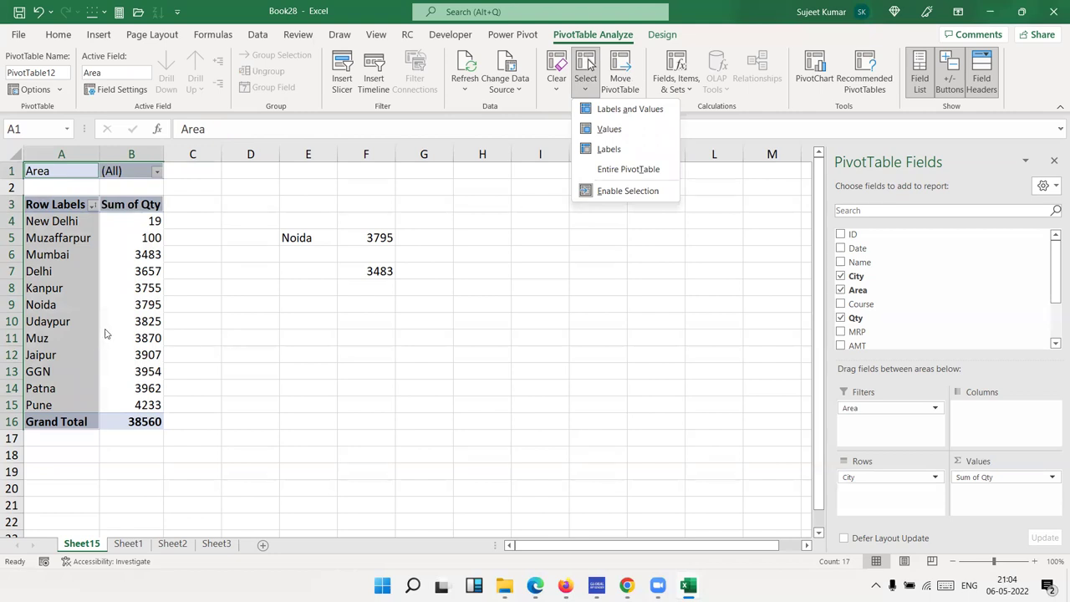
pyautogui.click(108, 334)
pyautogui.click(125, 300)
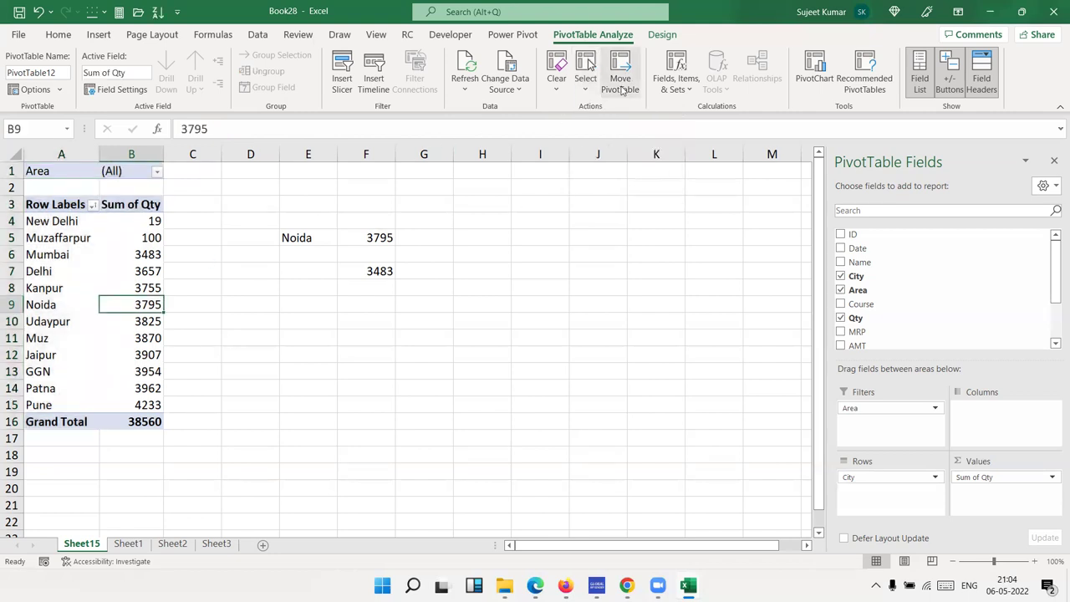
# Step: Open Move PivotTable, collapse and restore its location box, then cancel so the pivot stays at A3
pyautogui.click(619, 76)
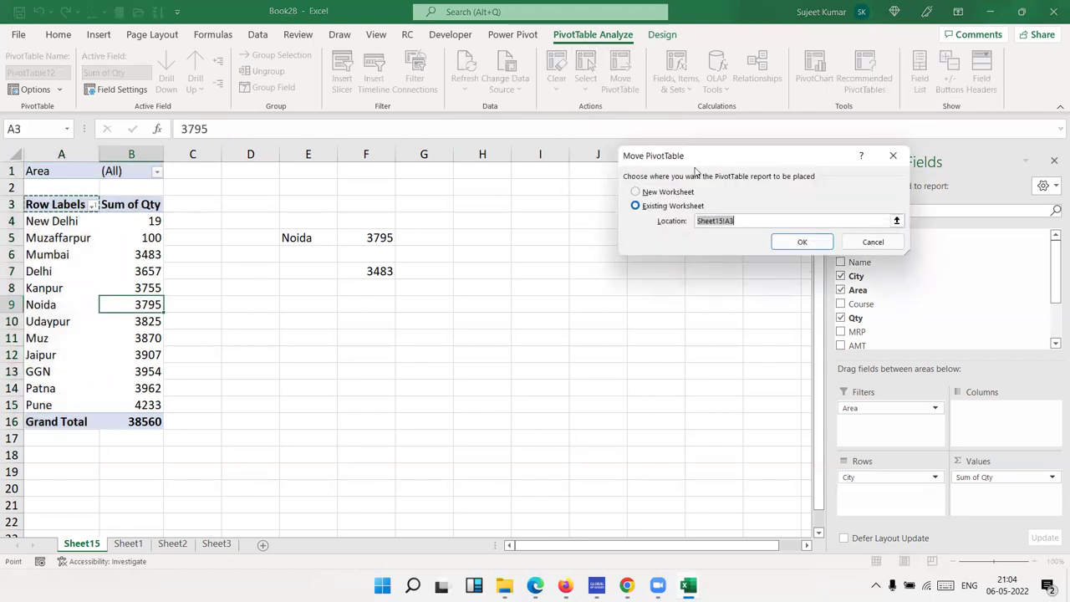
pyautogui.click(896, 222)
pyautogui.click(897, 178)
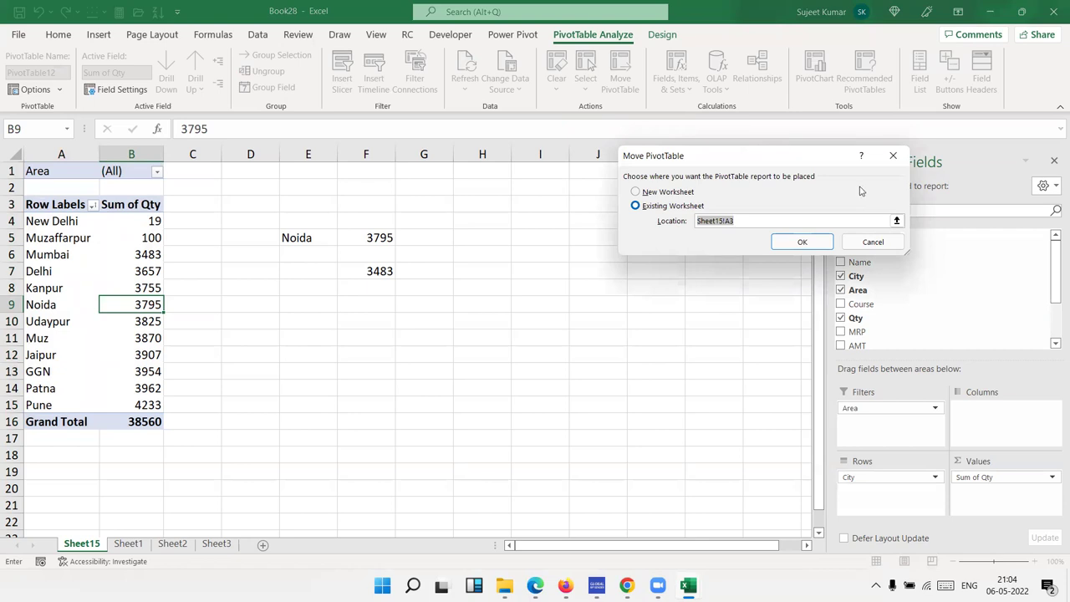
pyautogui.press('Escape')
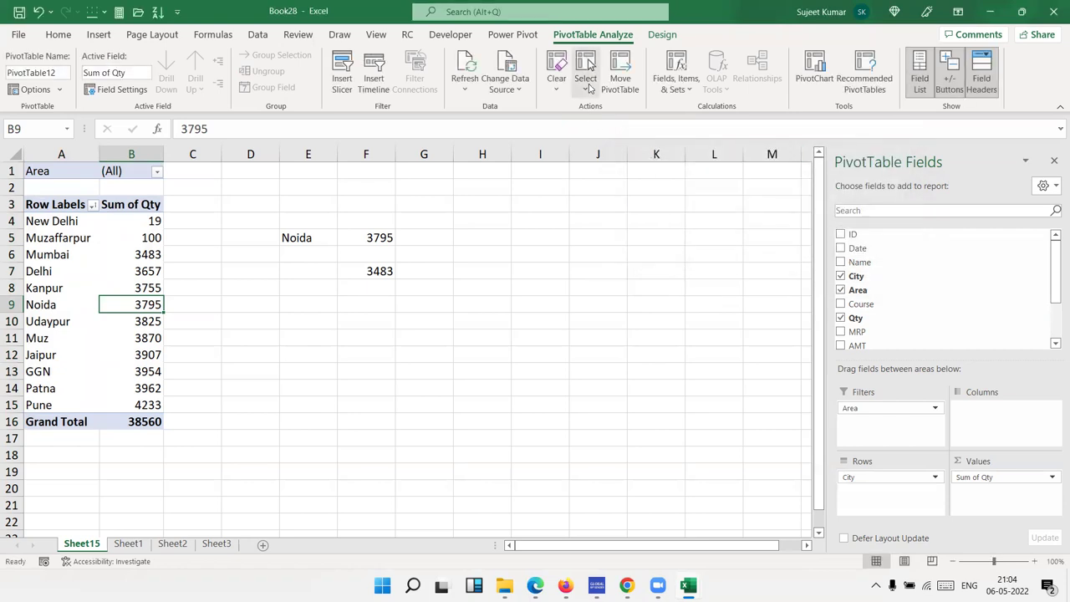
pyautogui.click(466, 83)
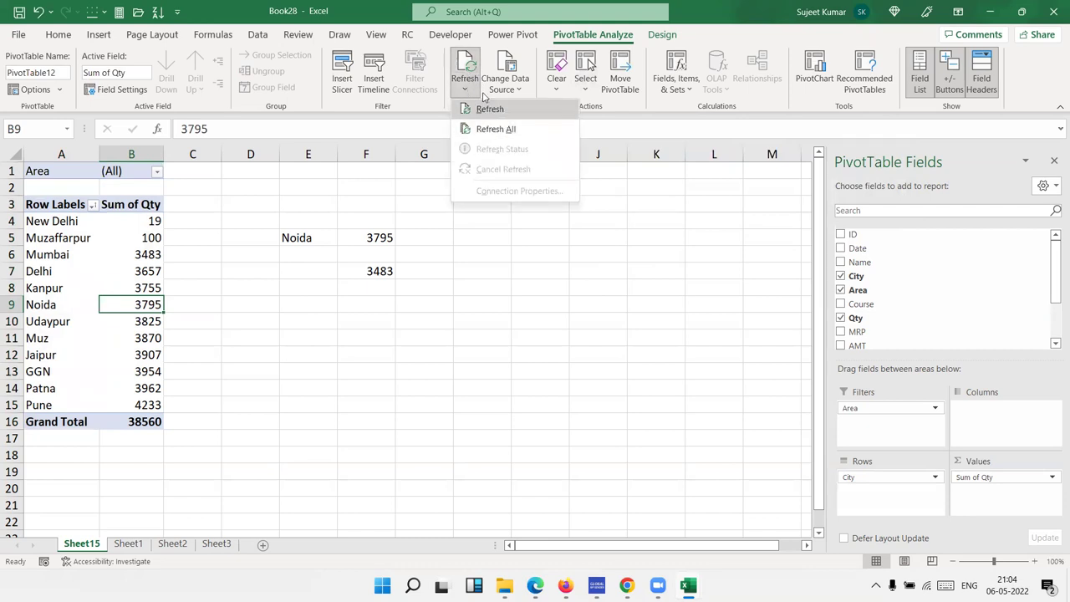
pyautogui.click(69, 257)
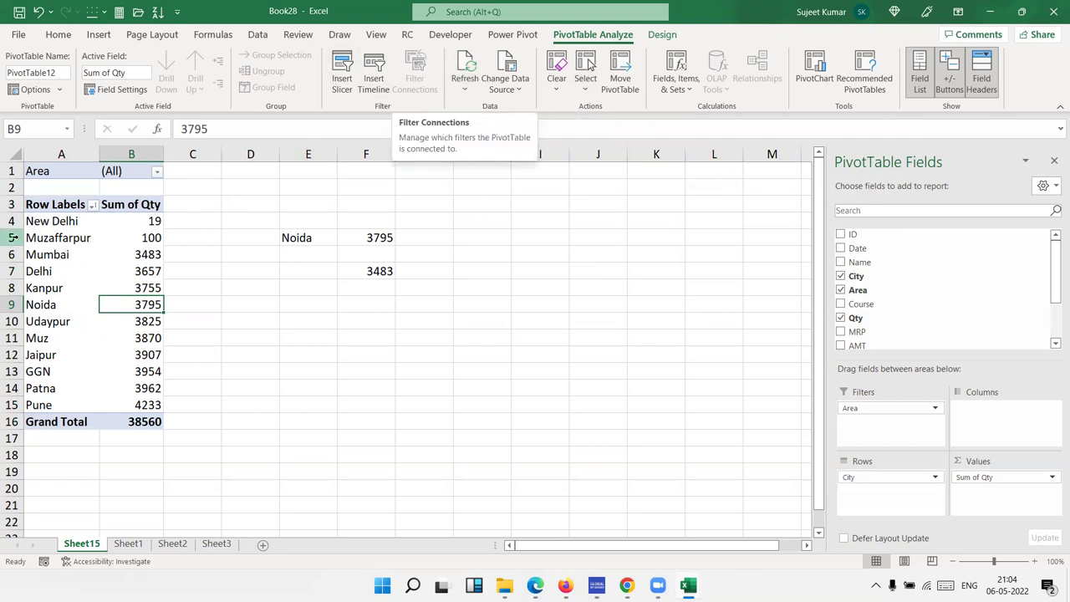
pyautogui.click(134, 269)
pyautogui.click(37, 269)
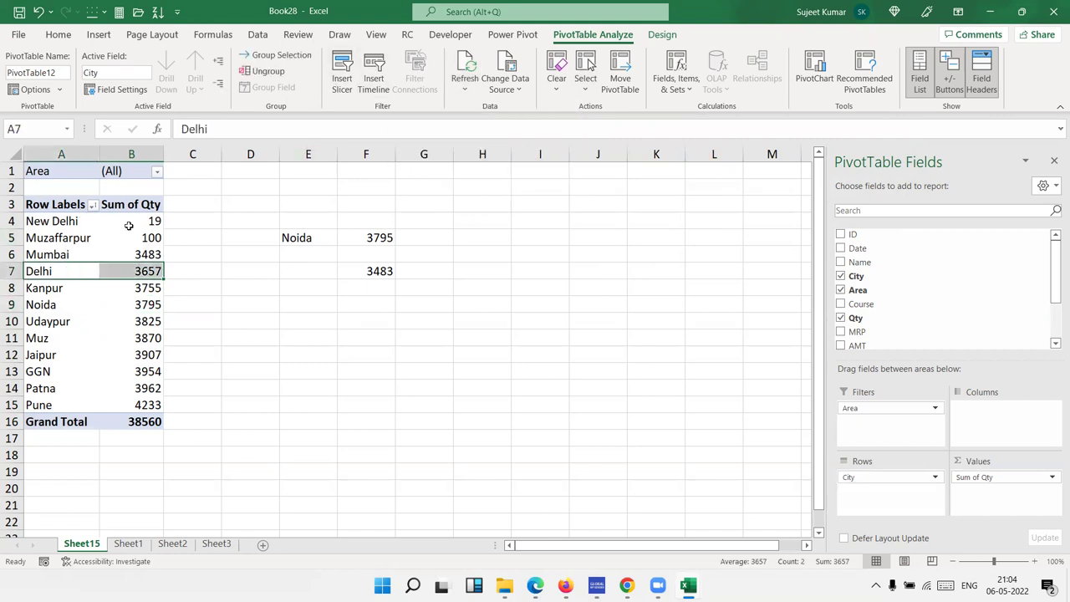
pyautogui.click(276, 55)
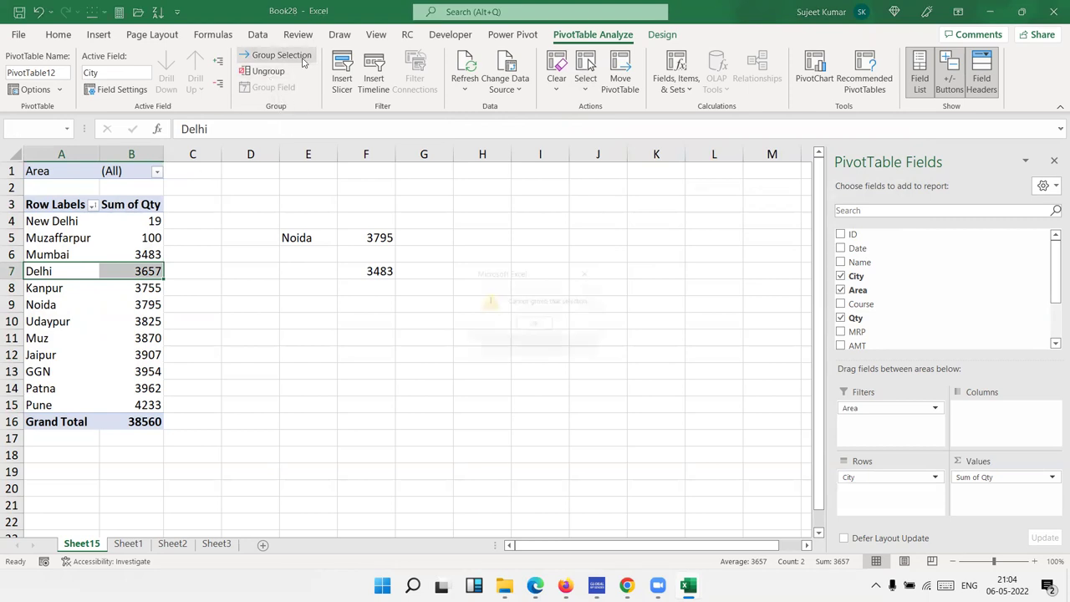
pyautogui.press('Return')
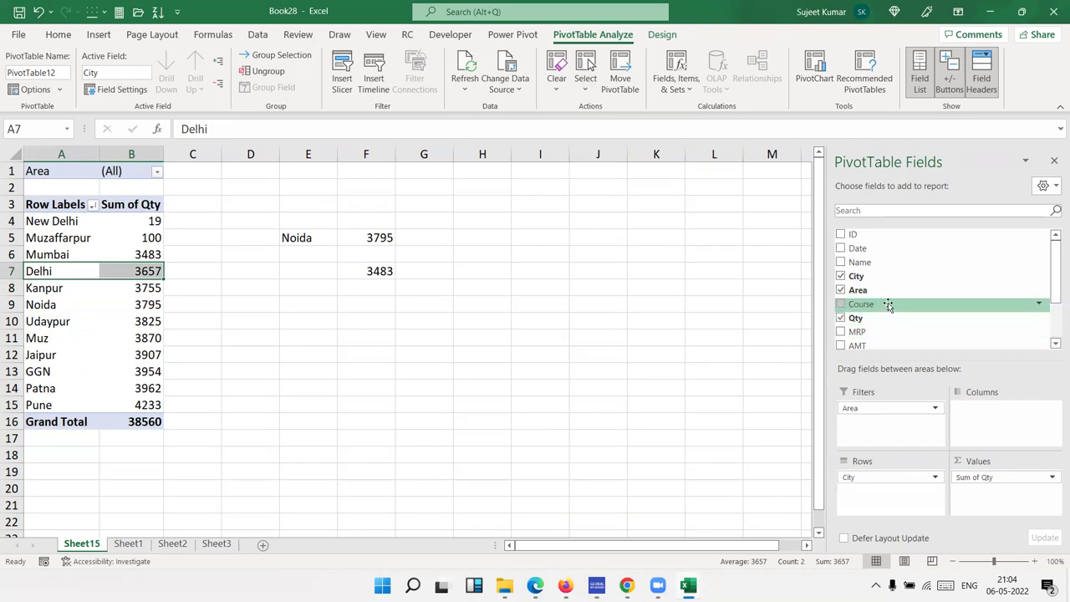
# Step: Nest Course under City in Rows, then try grouping the SQL item and dismiss the warning
pyautogui.moveTo(888, 306); pyautogui.dragTo(901, 495)
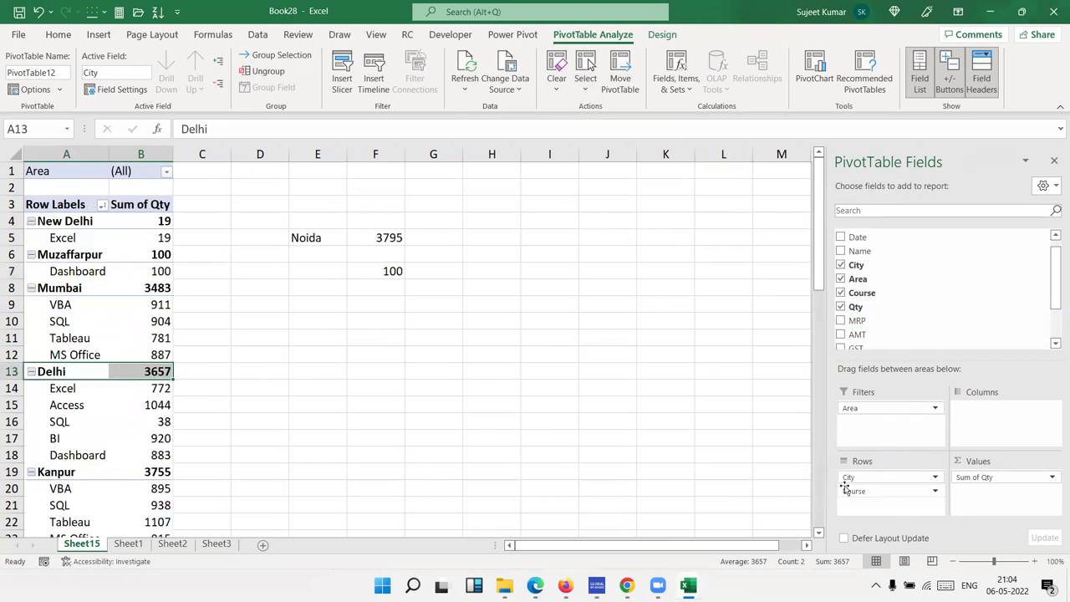
pyautogui.click(148, 320)
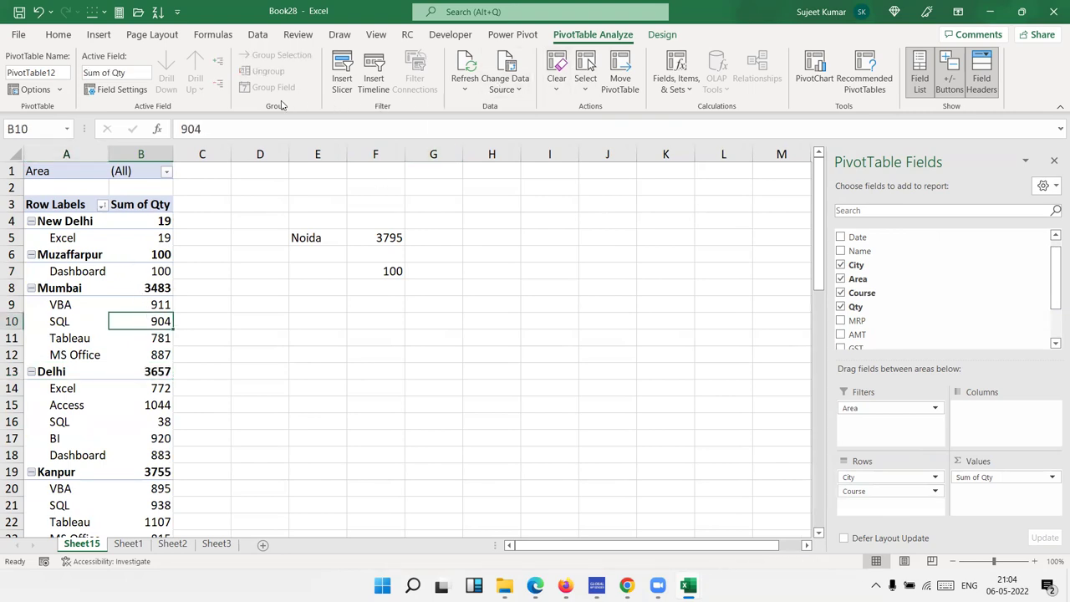
pyautogui.click(60, 317)
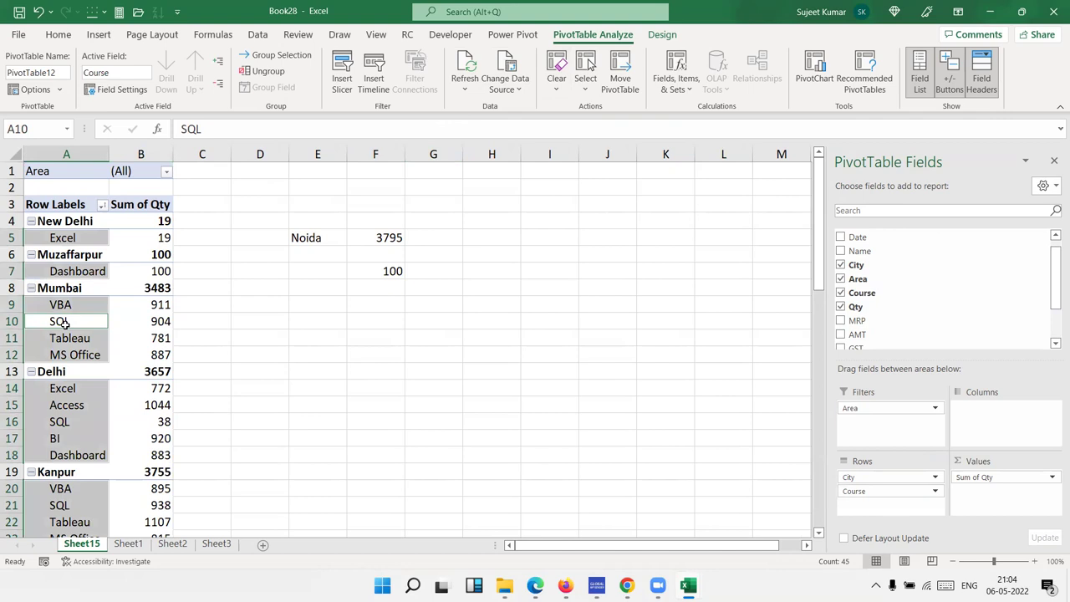
pyautogui.click(275, 55)
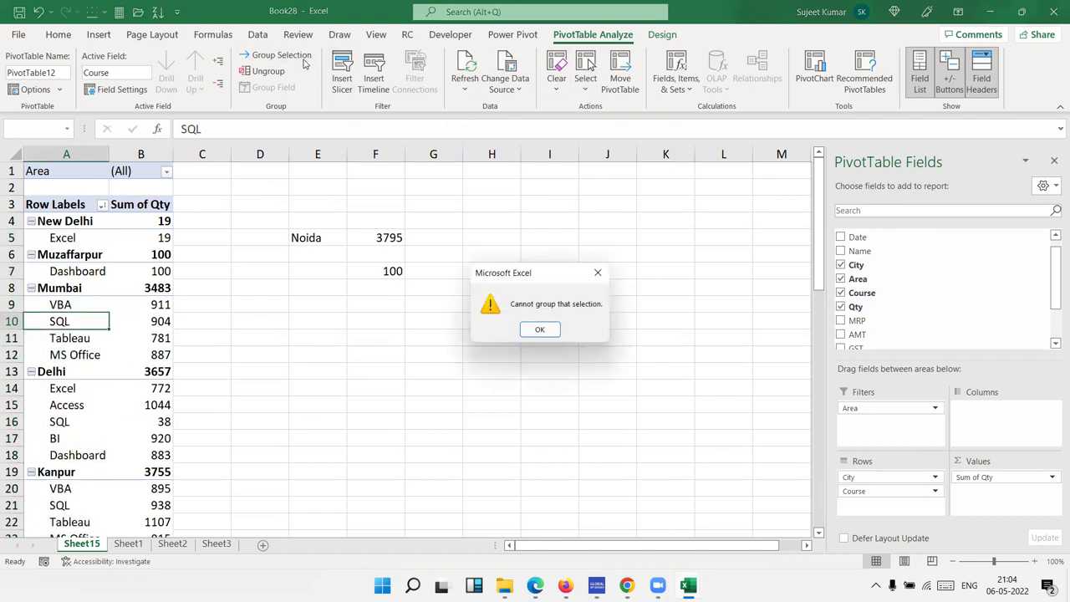
pyautogui.click(540, 330)
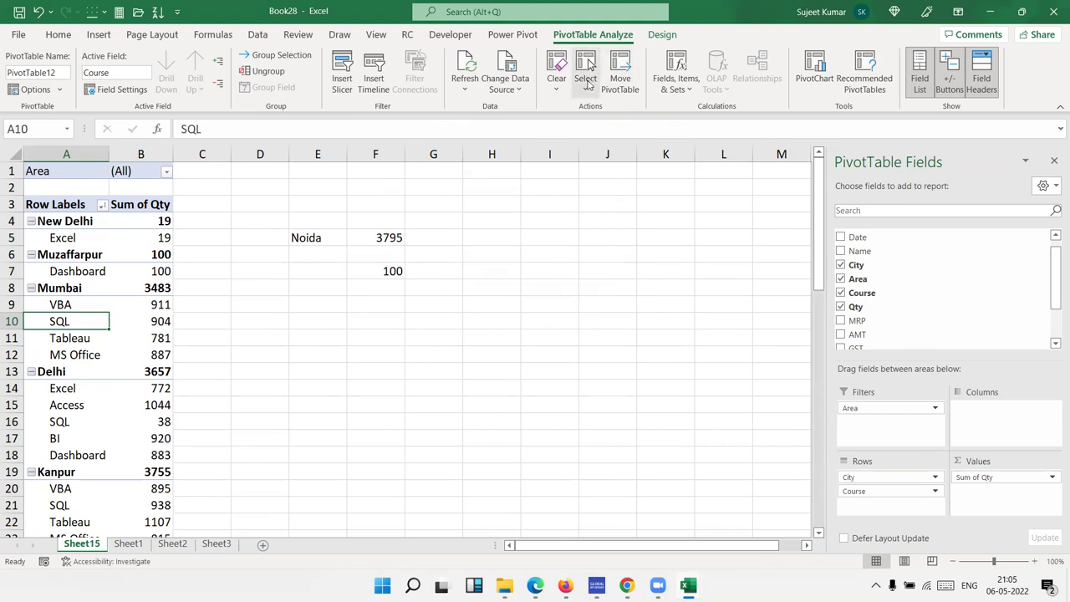
# Step: Toggle Select > Enable Selection off and back on, selecting New Delhi's label in between
pyautogui.click(585, 88)
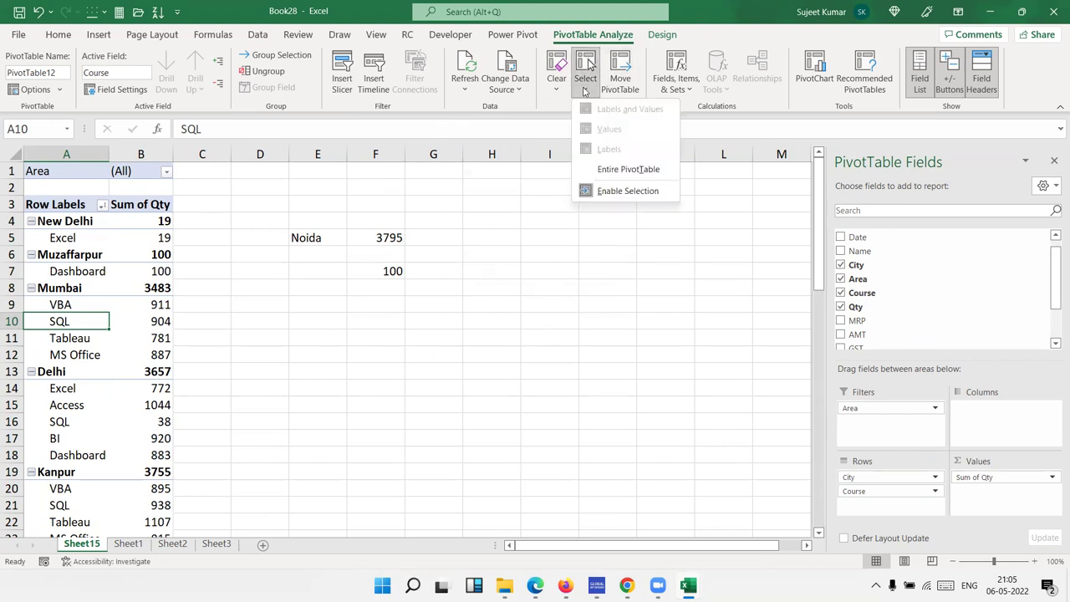
pyautogui.click(623, 192)
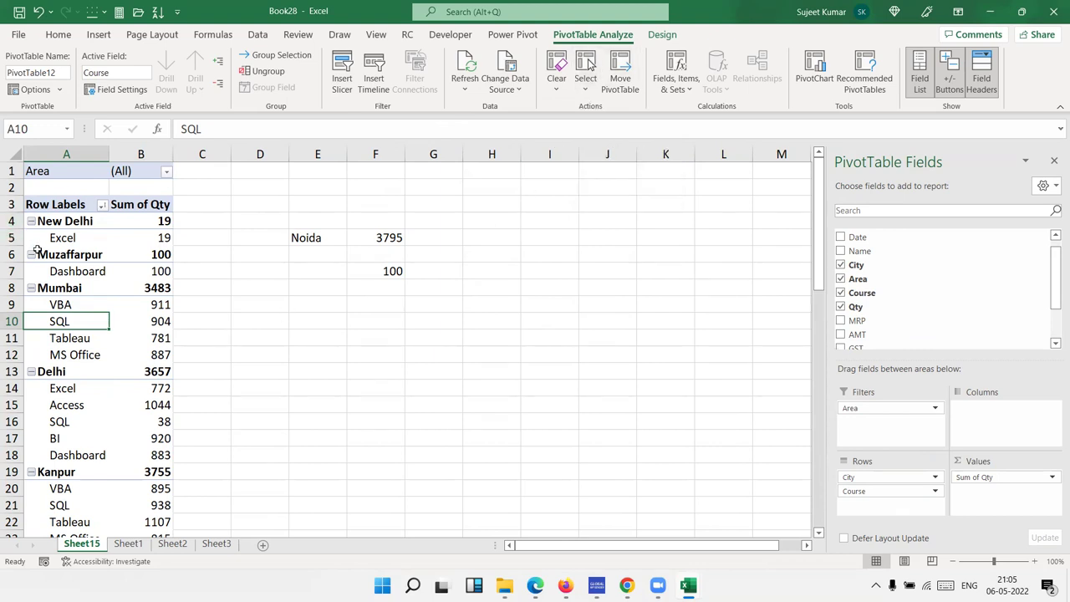
pyautogui.click(67, 219)
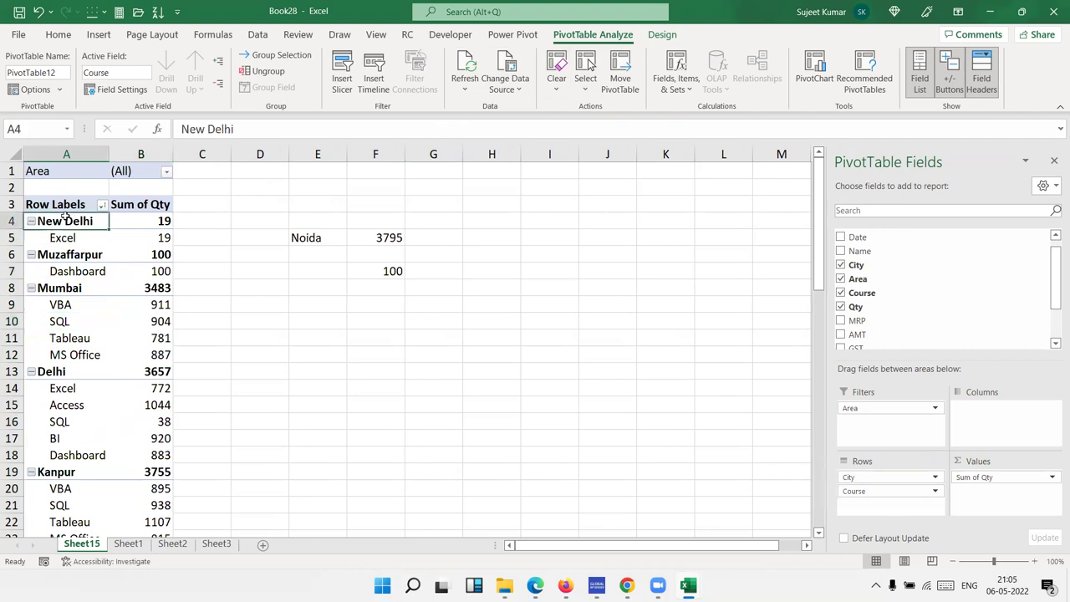
pyautogui.click(585, 88)
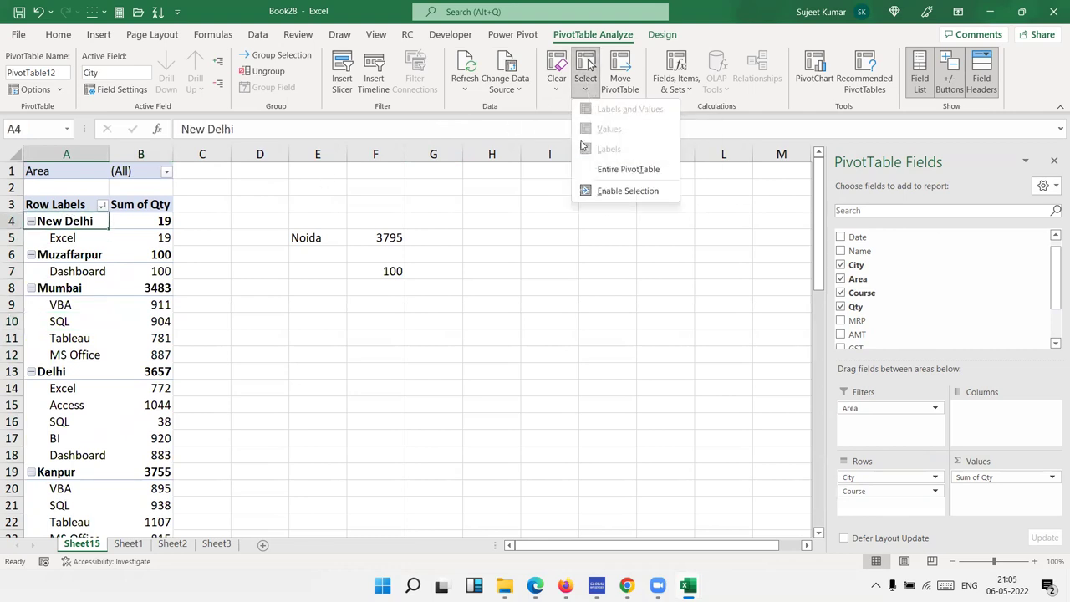
pyautogui.click(603, 192)
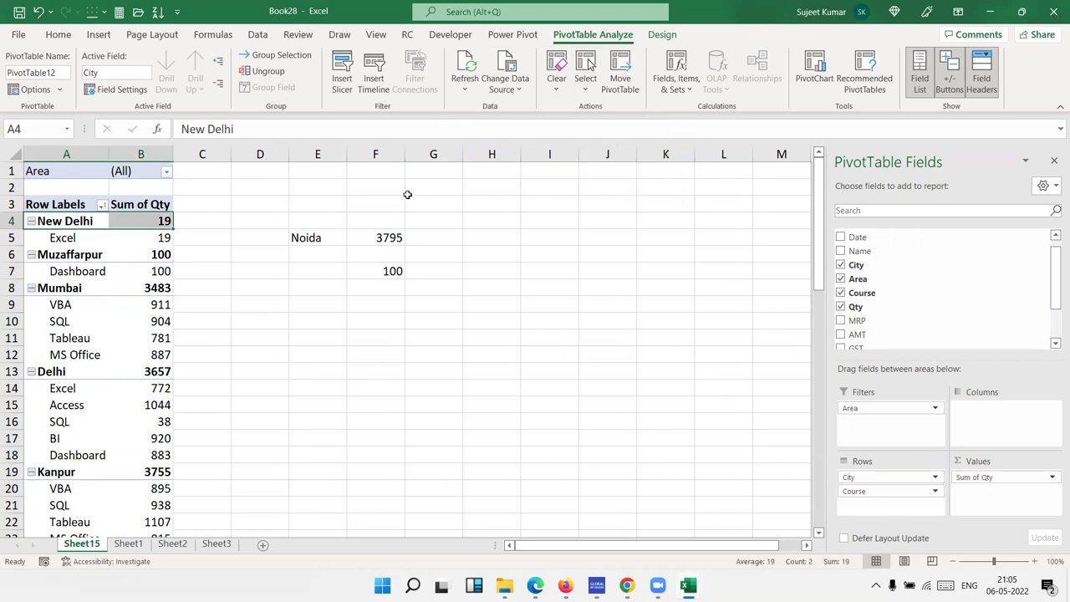
# Step: Select New Delhi, all course labels, Mumbai's Tableau label and Muzaffarpur's Dashboard quantity 100
pyautogui.click(71, 218)
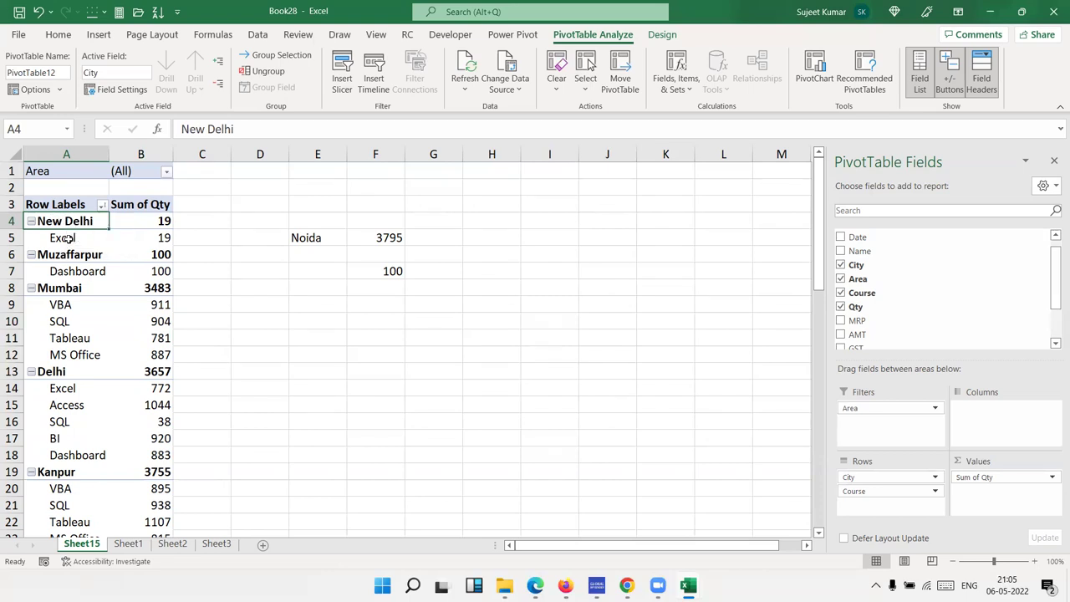
pyautogui.click(65, 238)
pyautogui.click(65, 237)
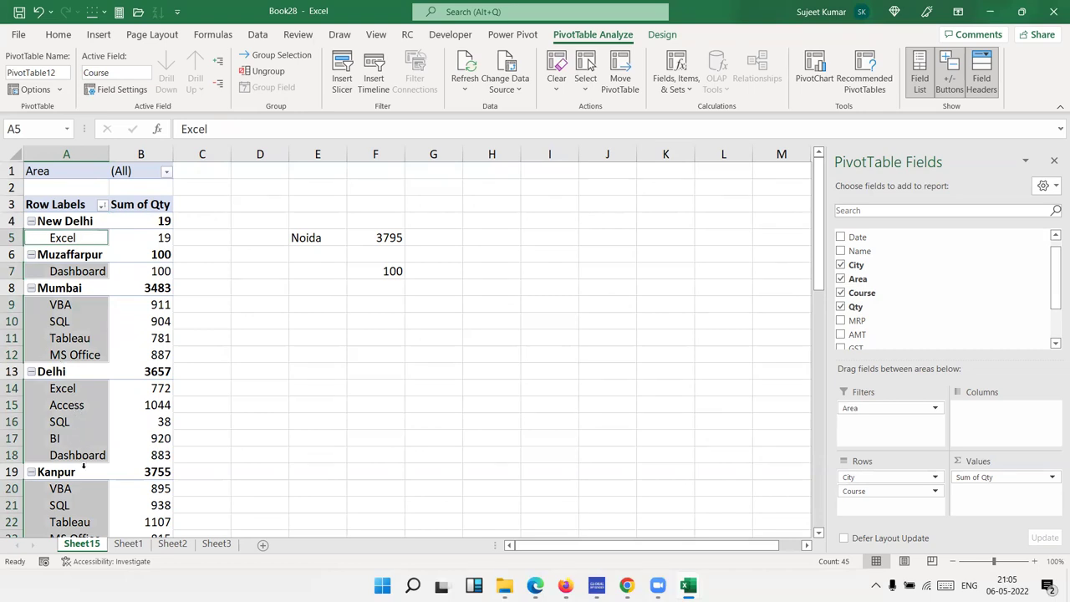
pyautogui.click(76, 339)
pyautogui.click(159, 271)
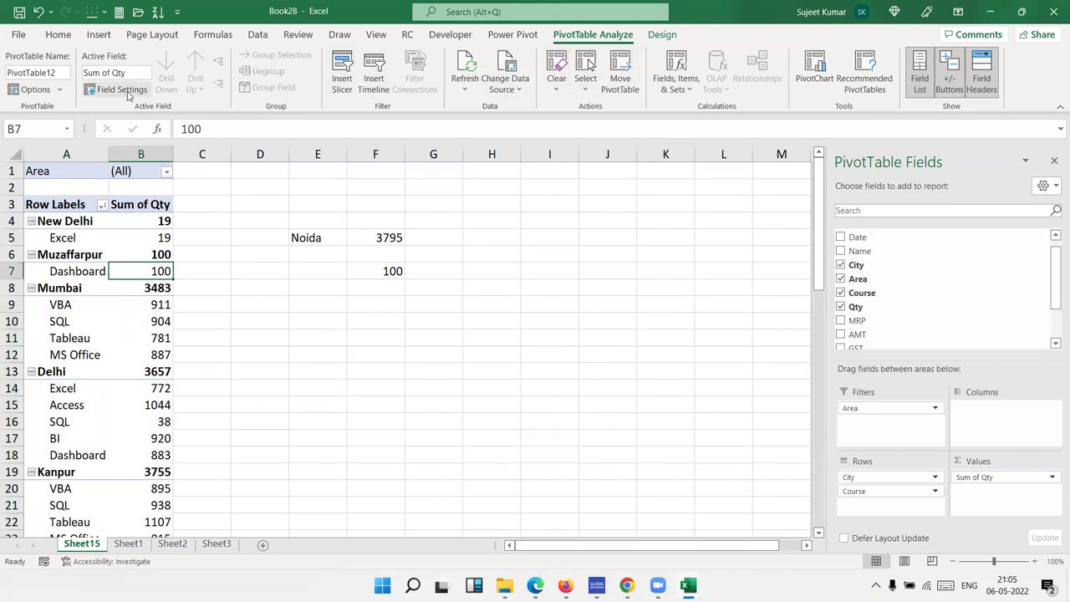
pyautogui.click(127, 91)
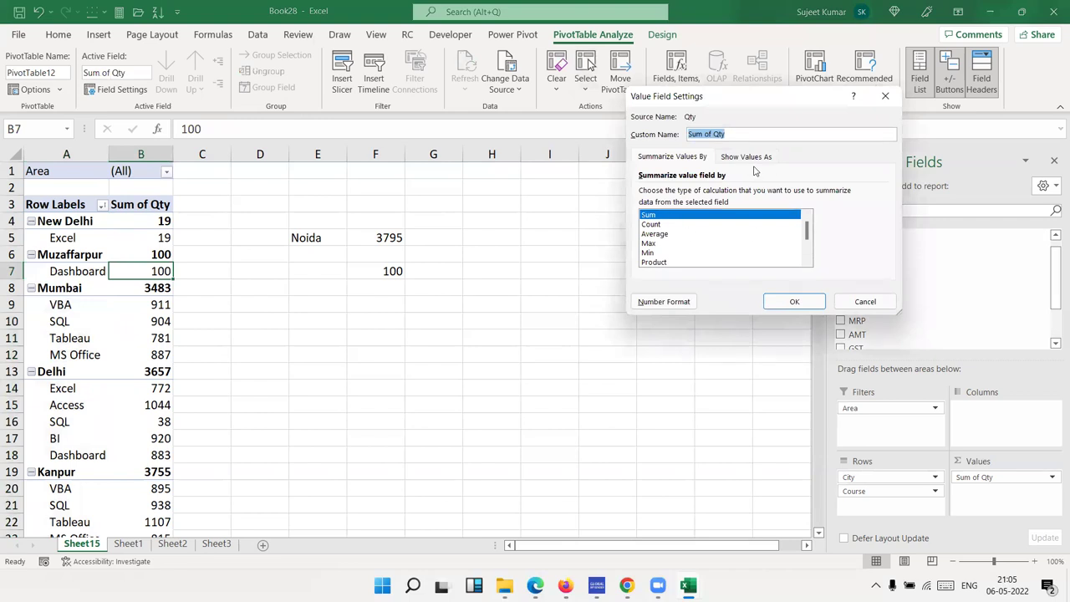
pyautogui.click(864, 303)
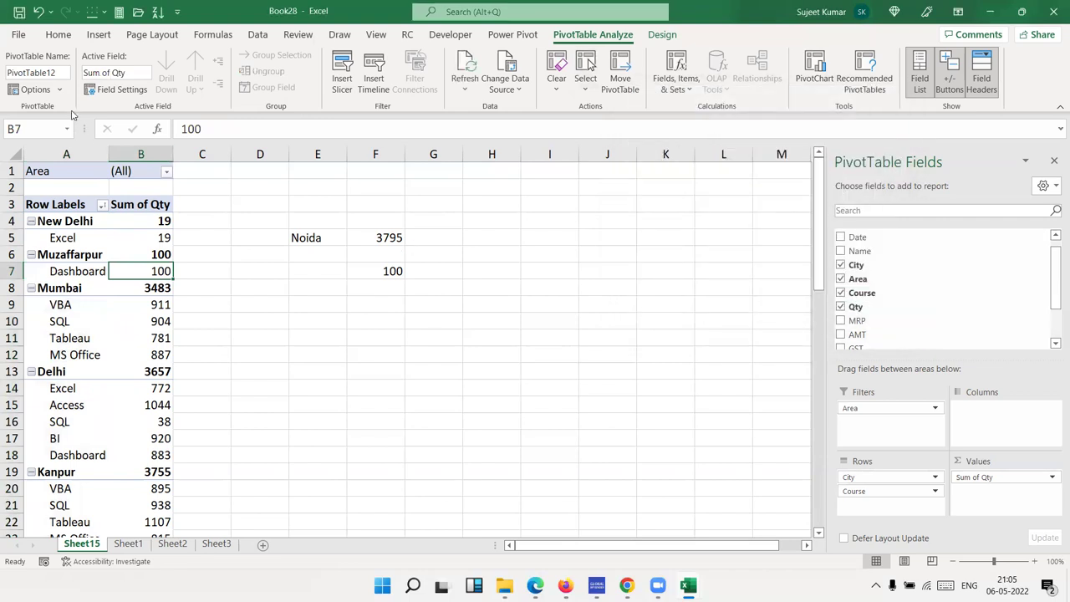
pyautogui.click(59, 90)
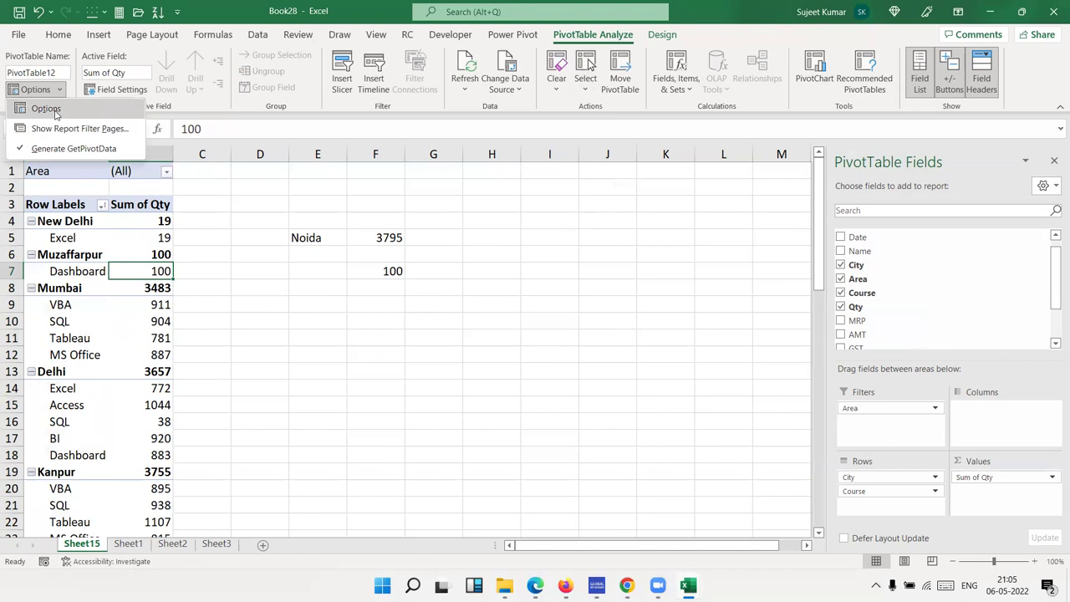
pyautogui.click(46, 110)
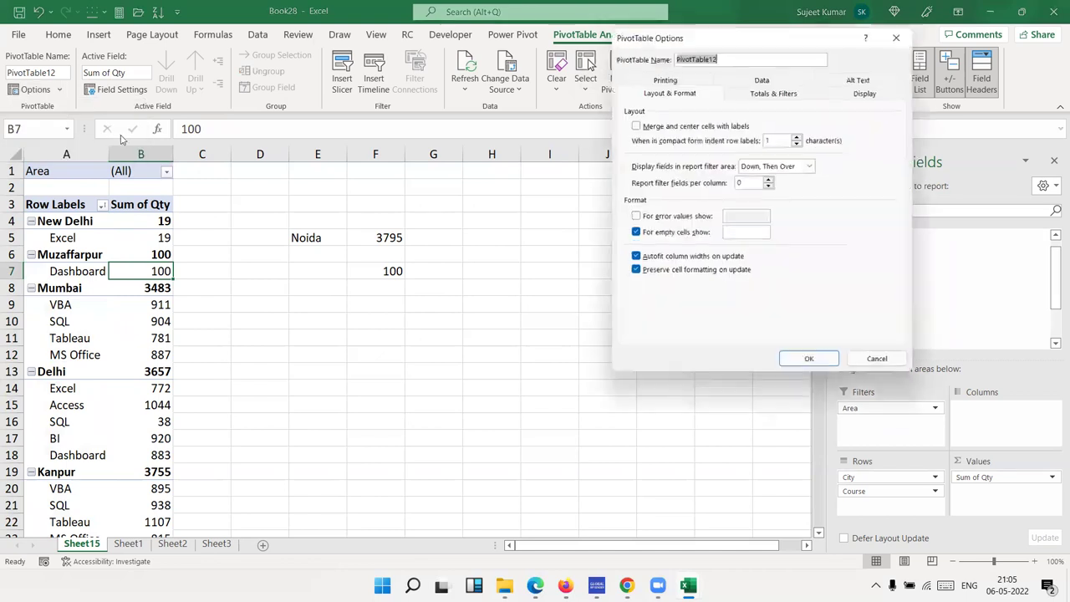
pyautogui.click(884, 367)
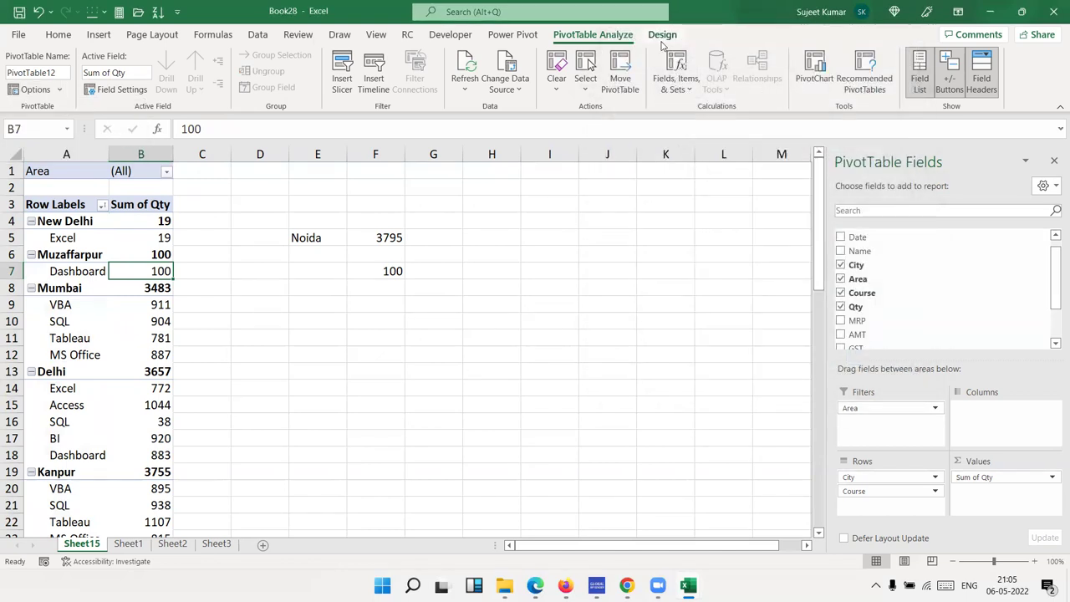
pyautogui.click(663, 36)
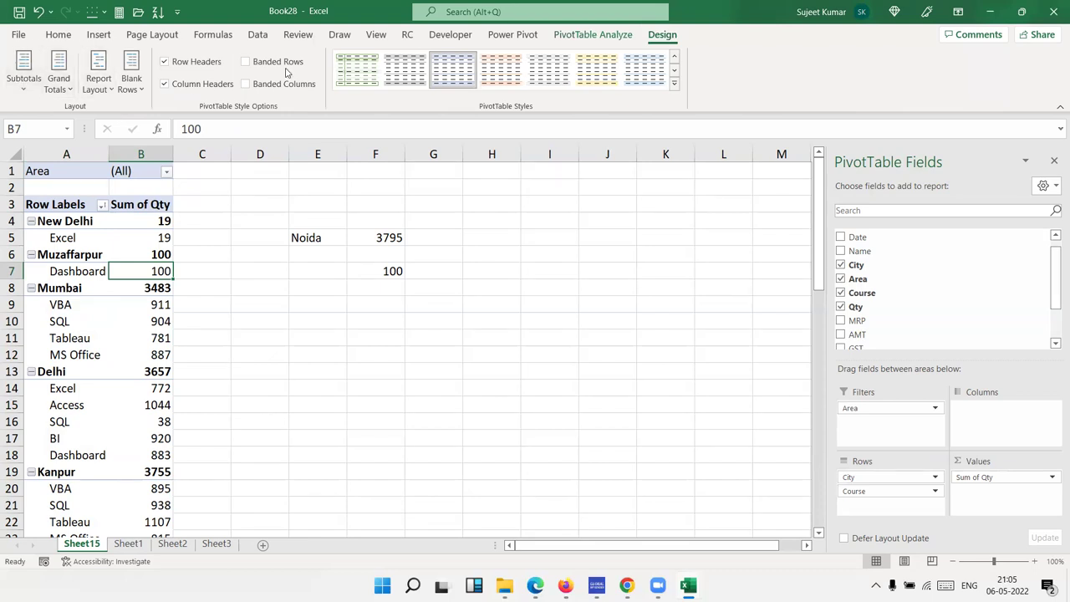
pyautogui.click(86, 244)
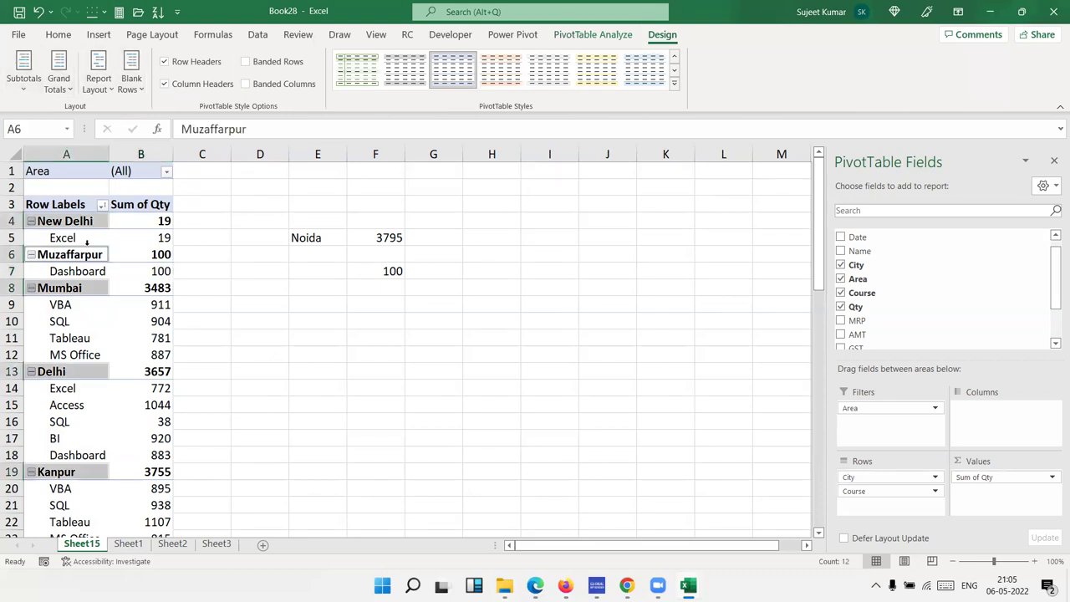
pyautogui.click(592, 35)
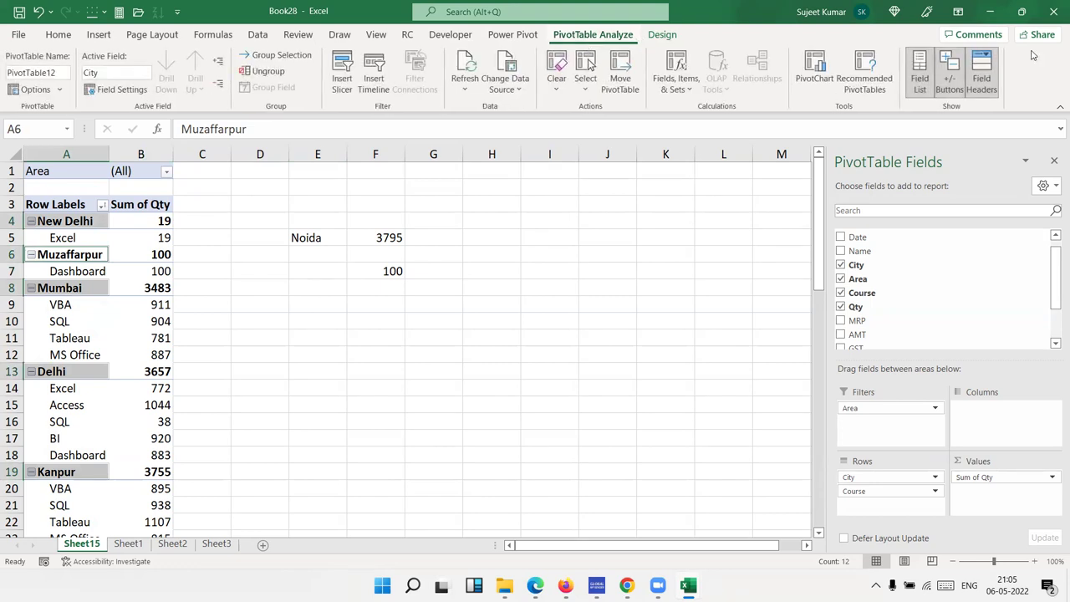